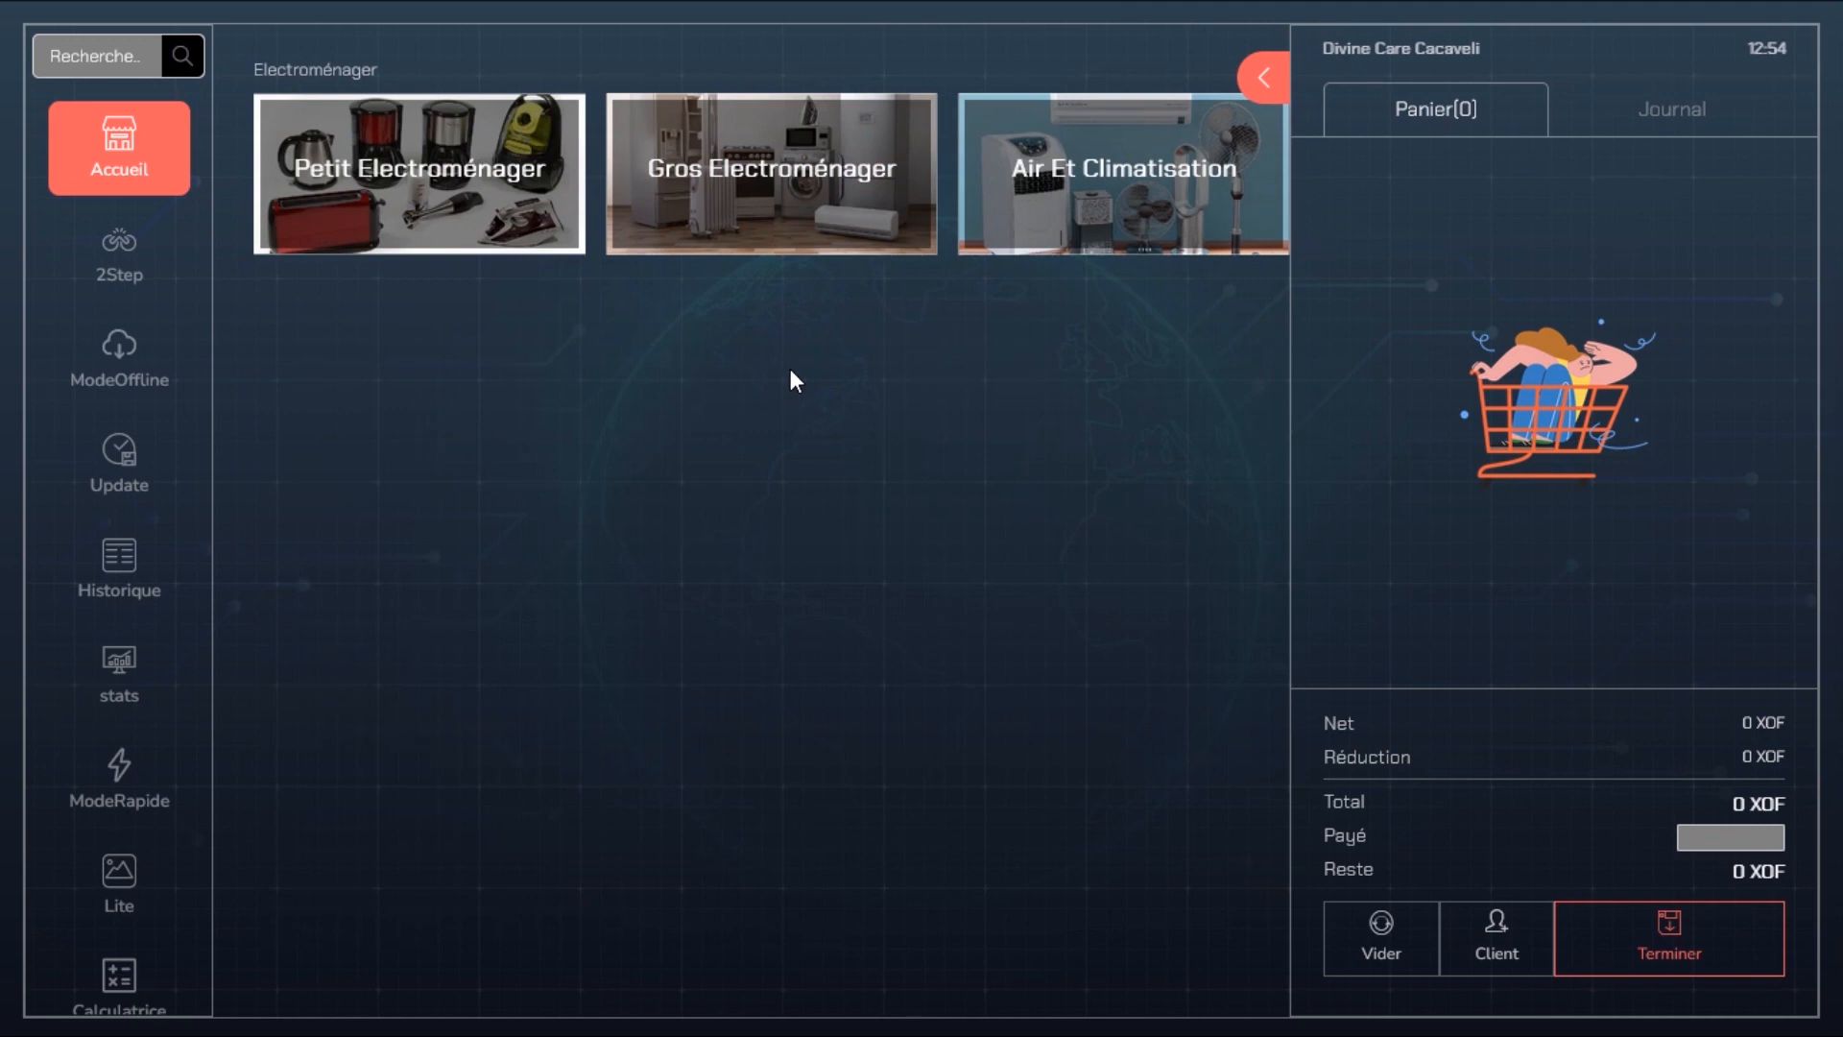
- Add three MIXEUR ROCH 1.5L from Petit Electroménager, Blenders & Mixeurs, to the cart and close the product details
{"action": "left_click", "coordinate": [379, 199]}
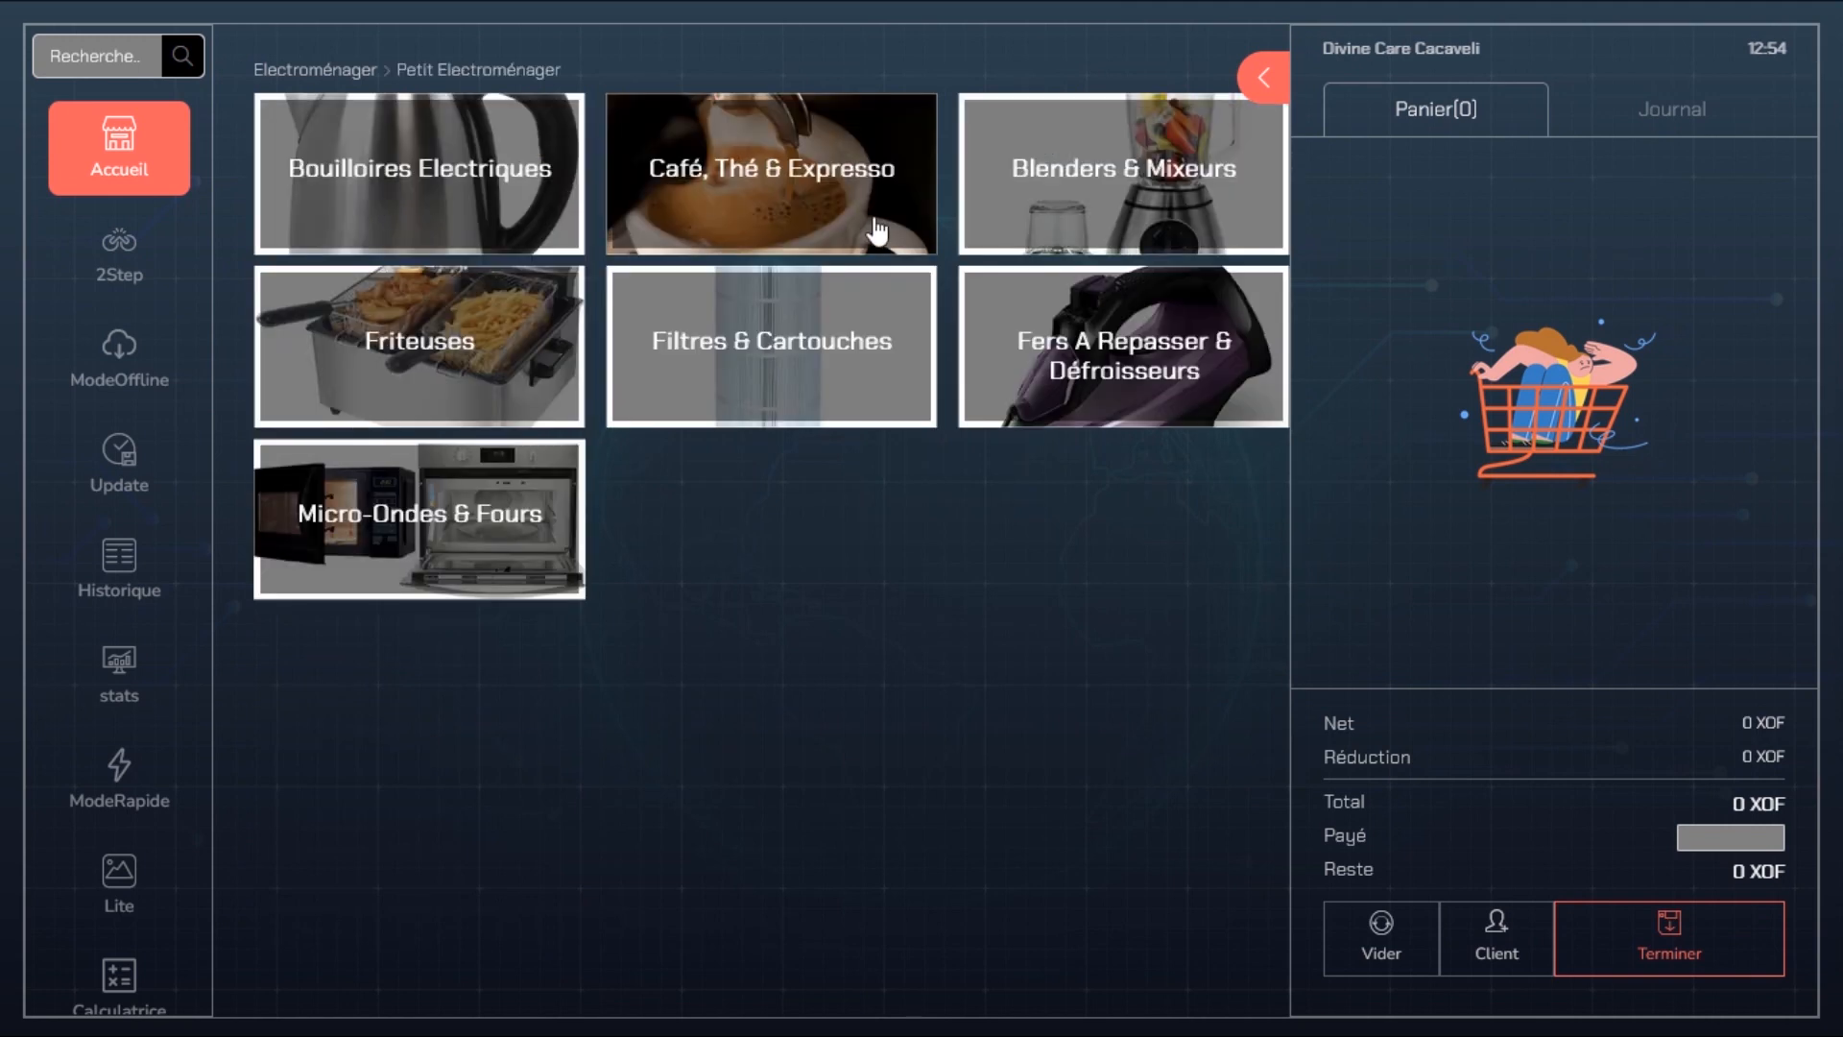
{"action": "left_click", "coordinate": [1072, 205]}
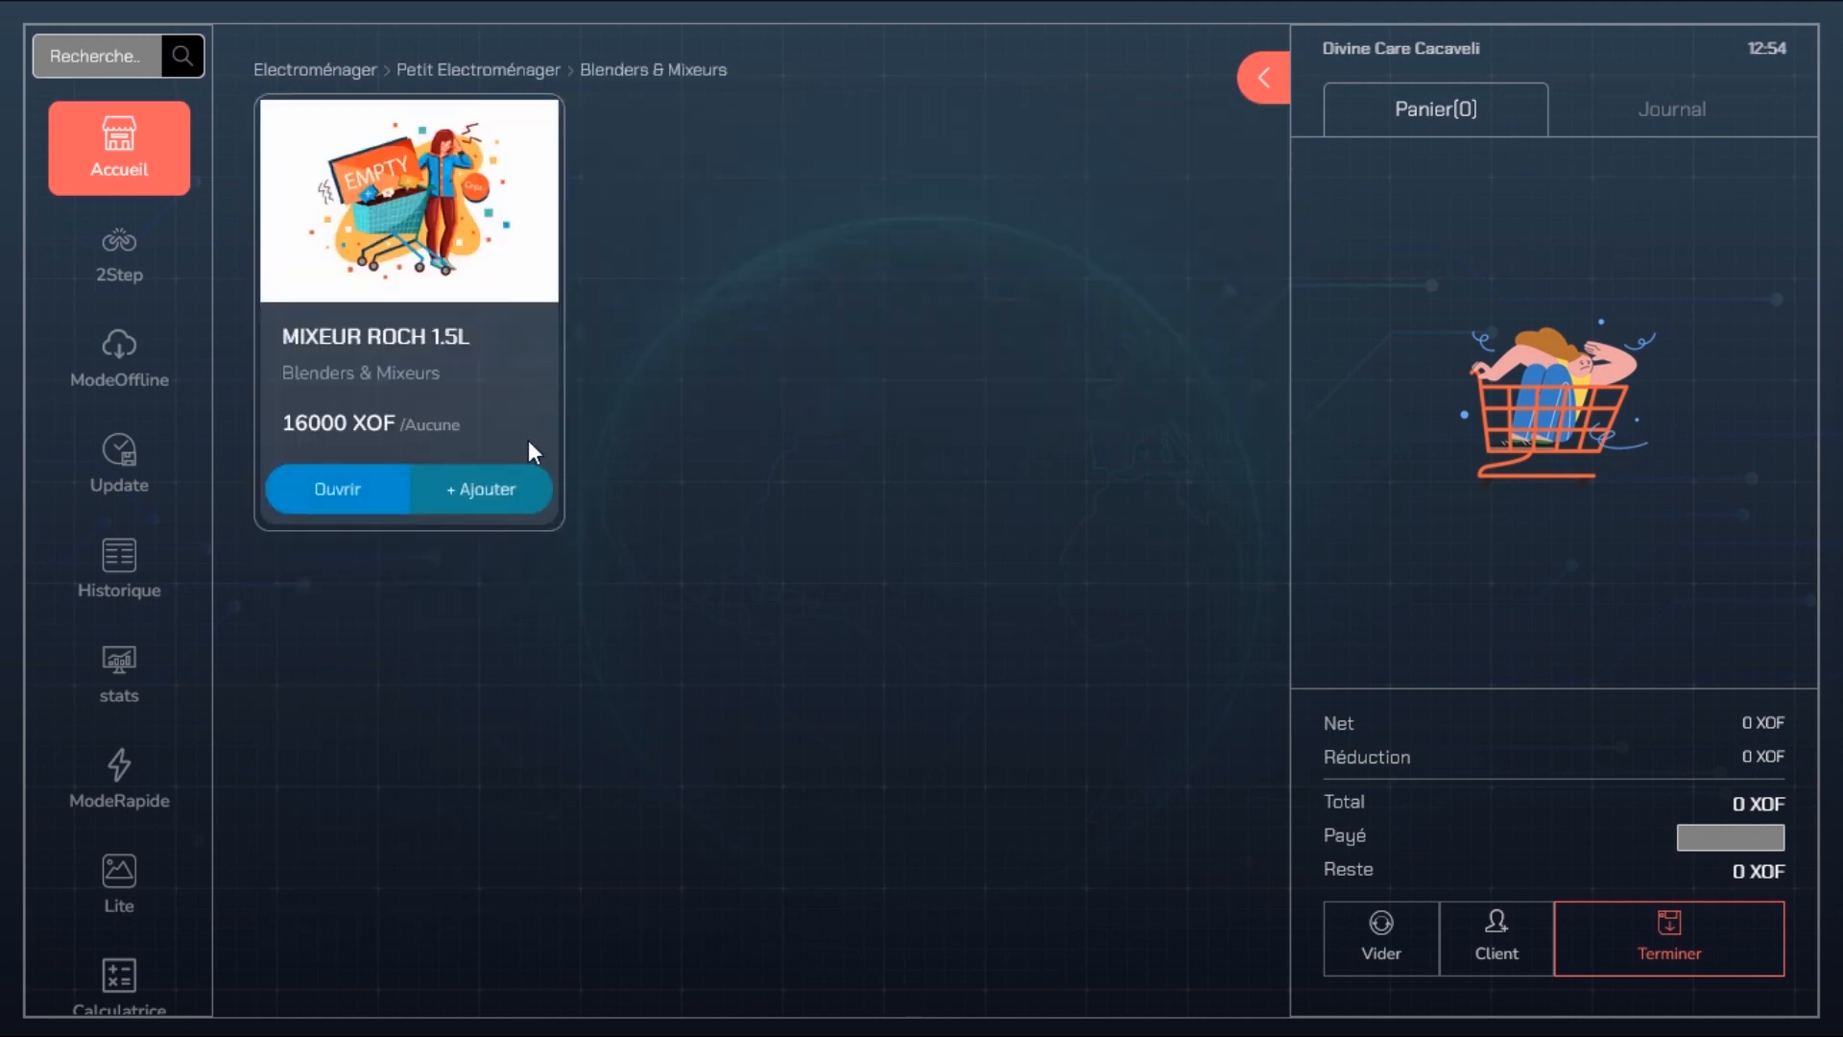
{"action": "left_click", "coordinate": [480, 491]}
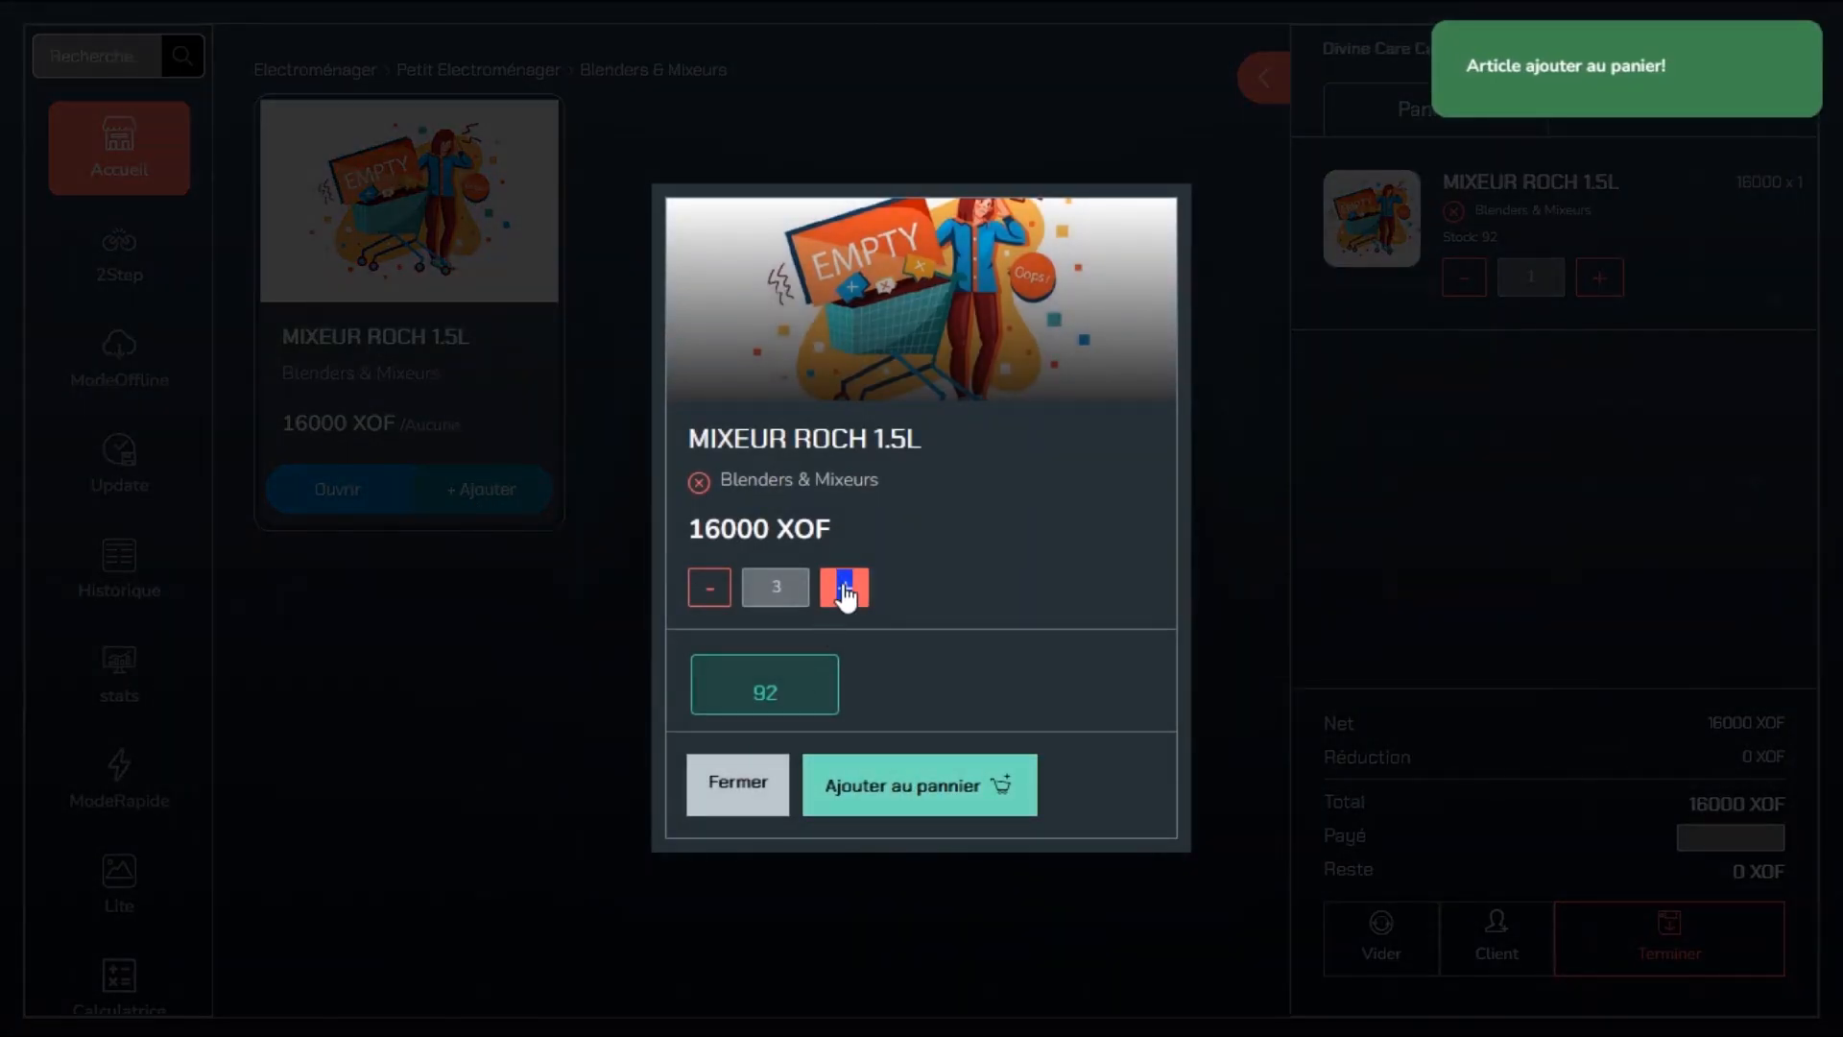
{"action": "left_click", "coordinate": [845, 793]}
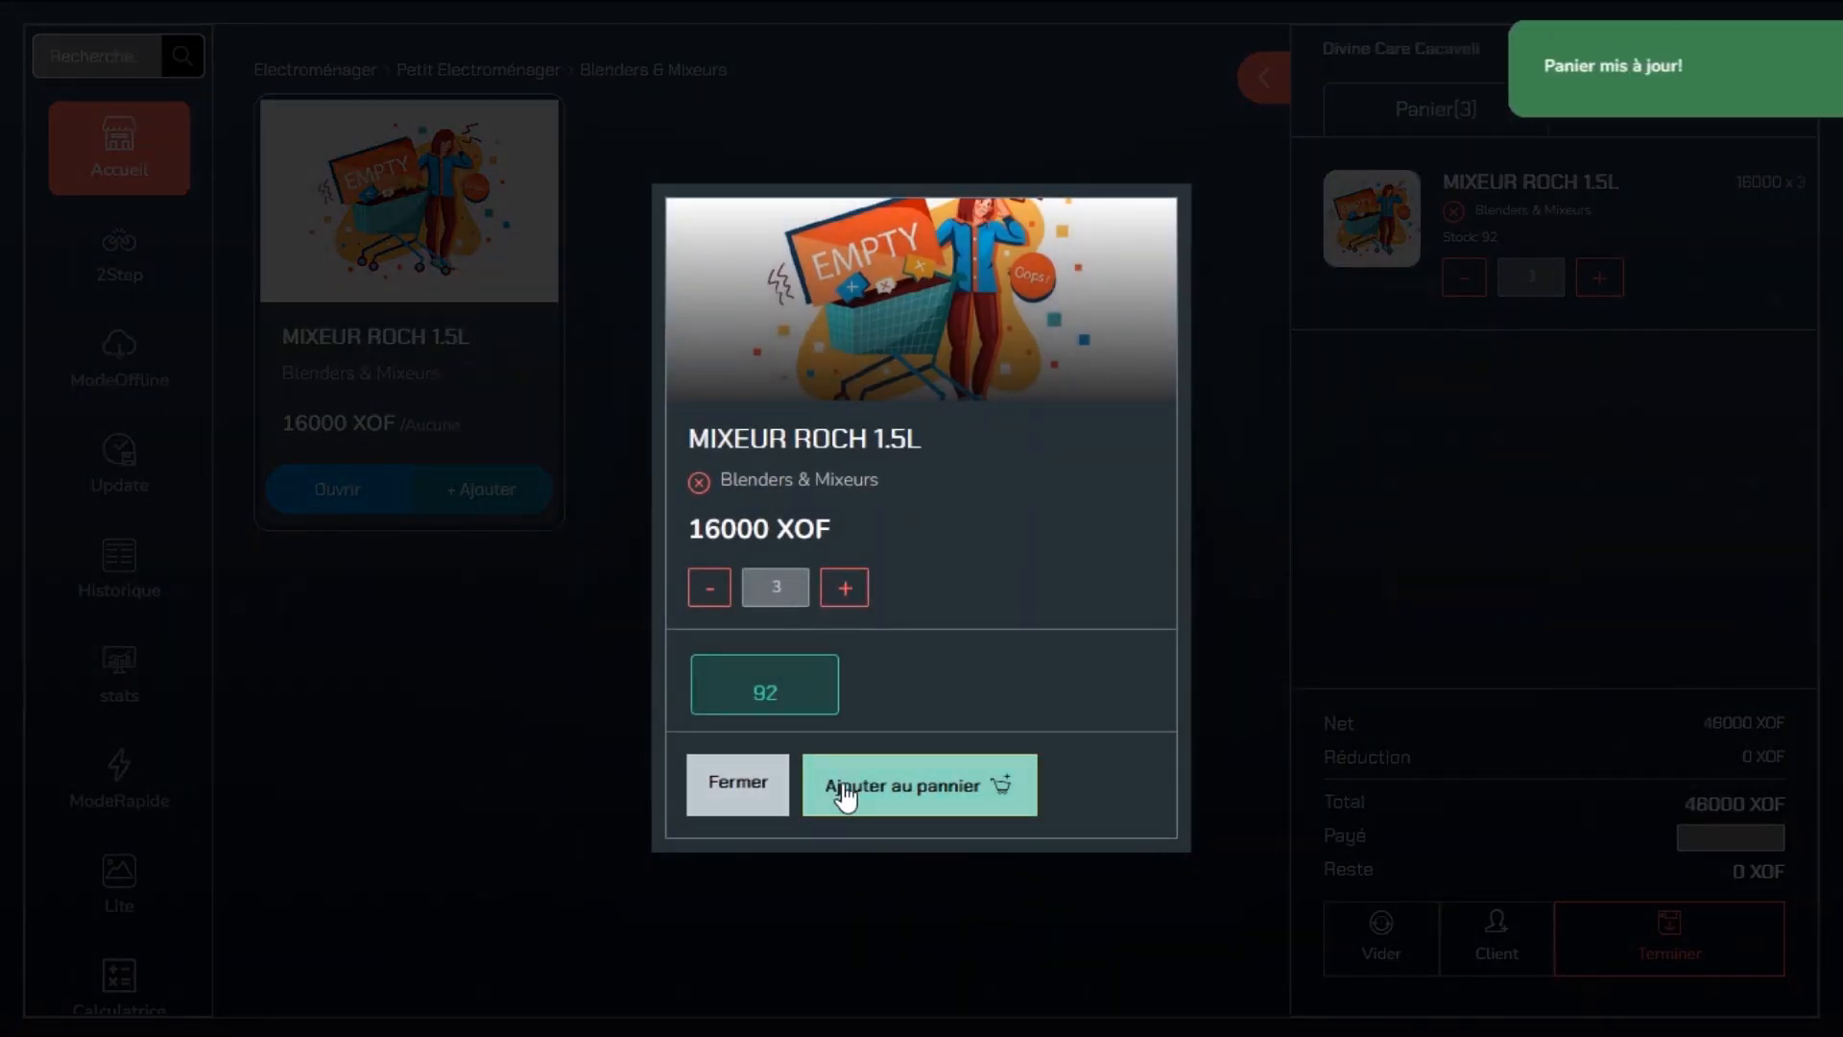
{"action": "left_click", "coordinate": [763, 779]}
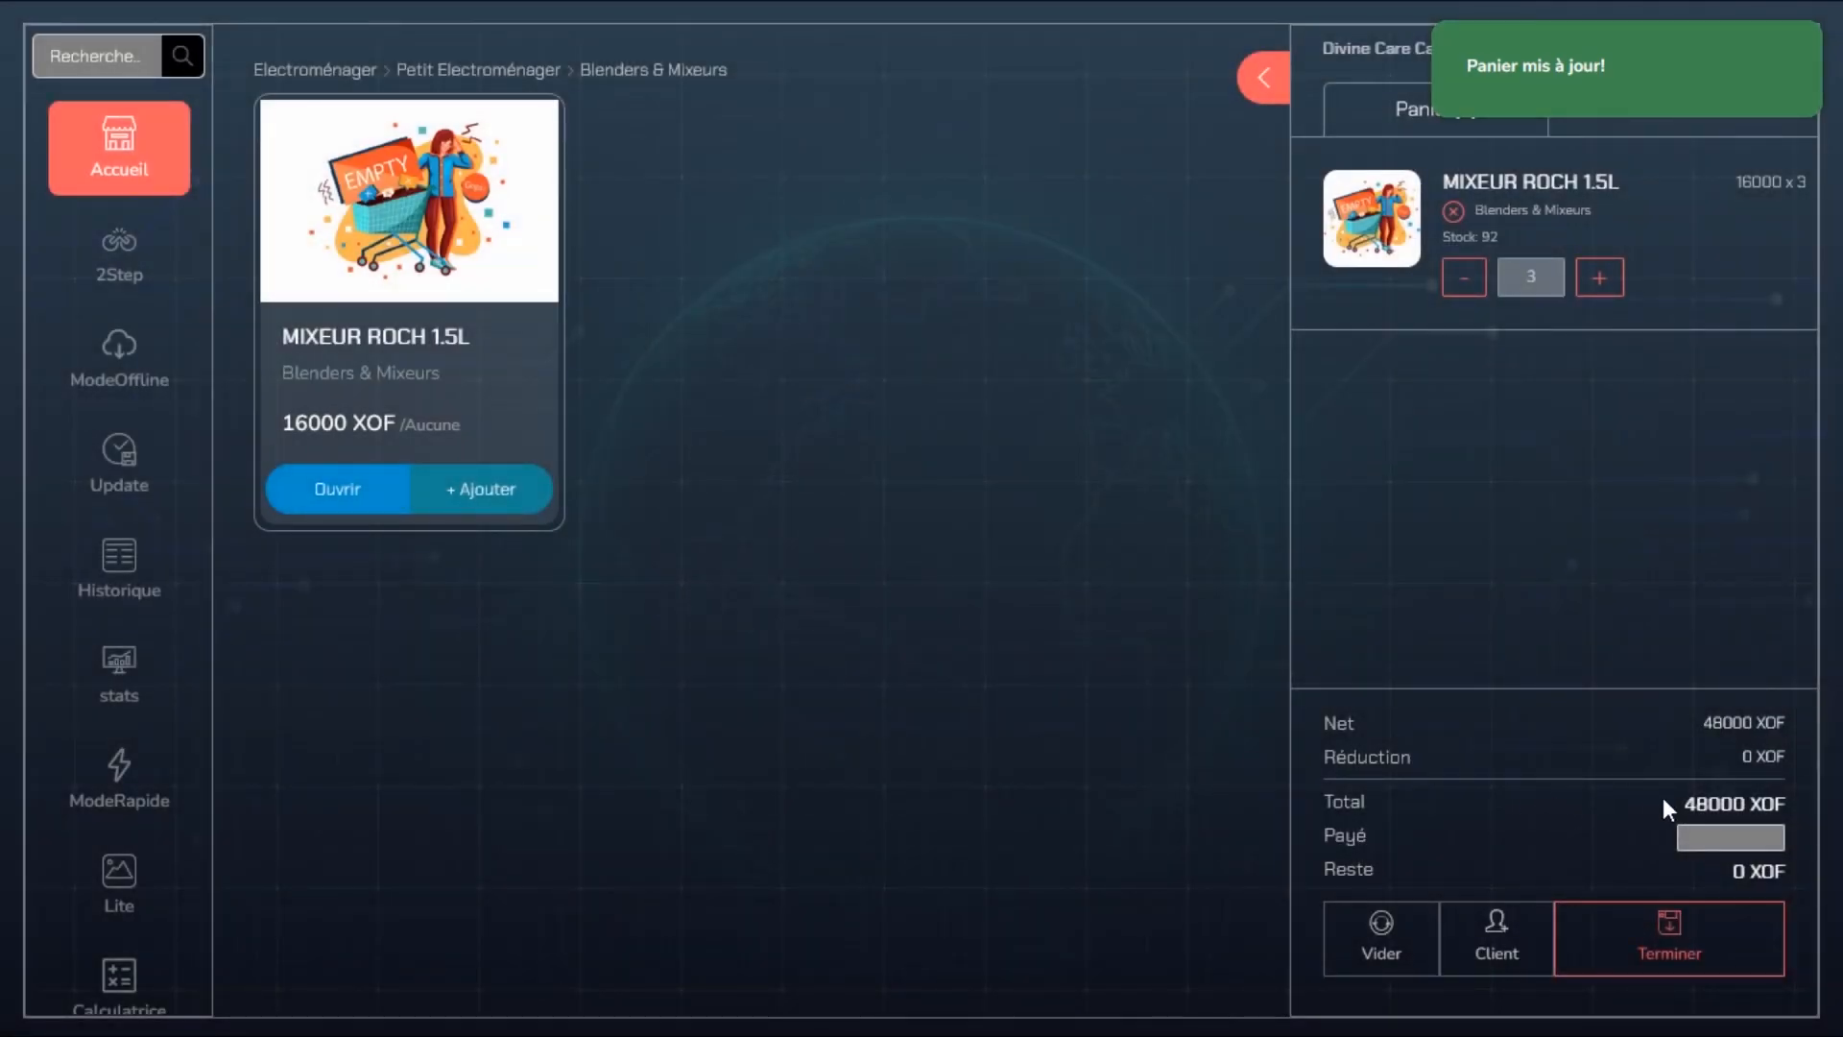
- Enter 50000 XOF as the amount paid and complete the mixer sale
{"action": "left_click", "coordinate": [1703, 833]}
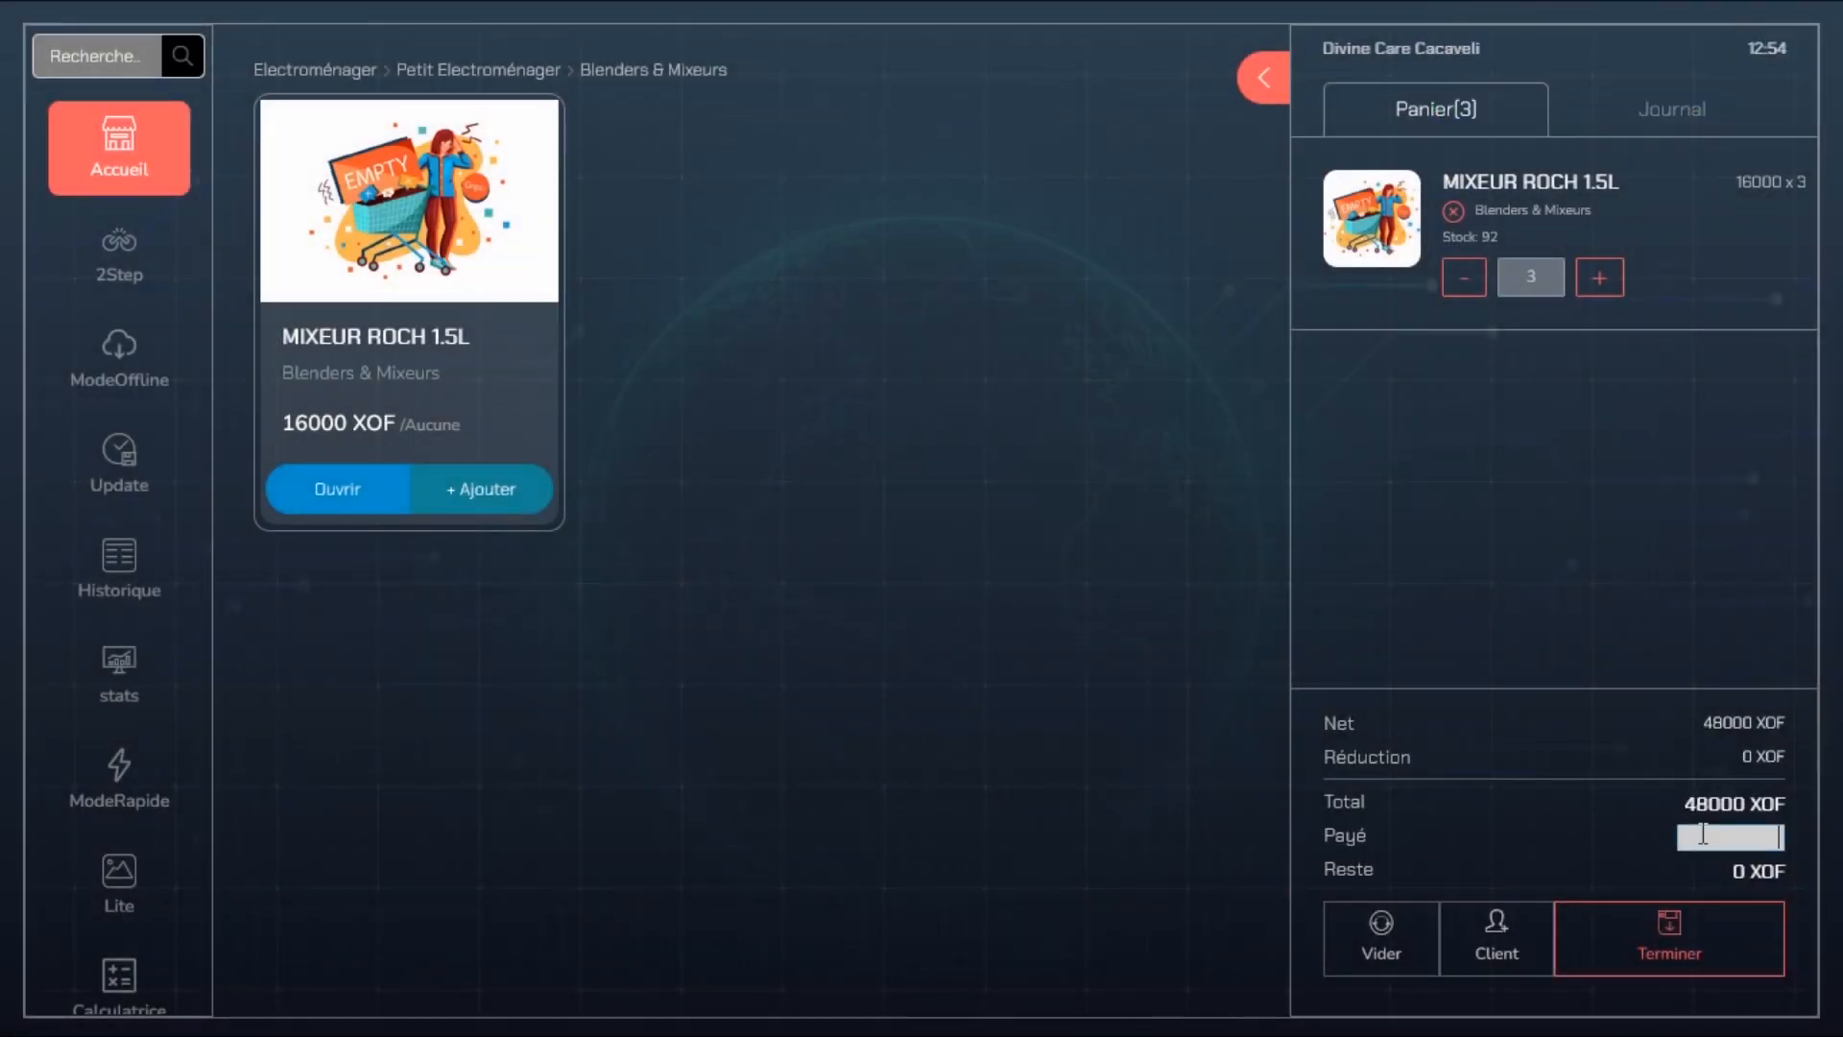
{"action": "type", "text": "5"}
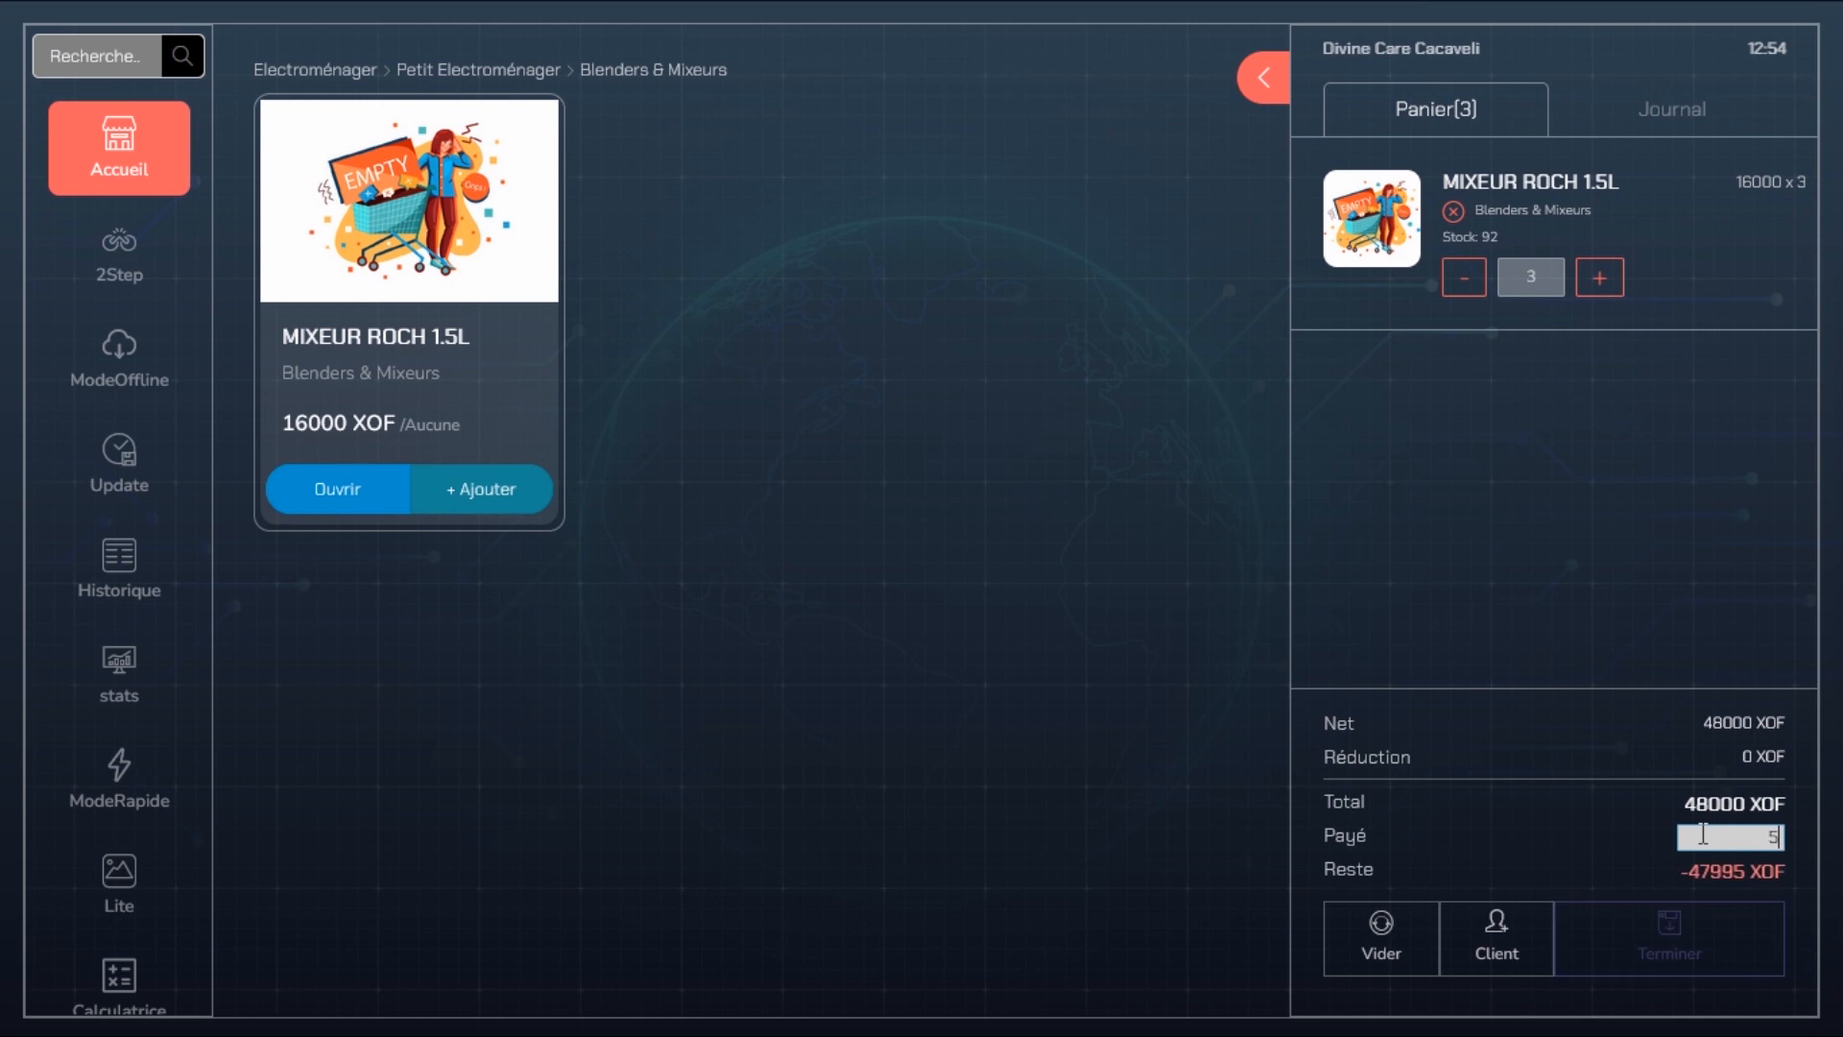
{"action": "type", "text": "0000"}
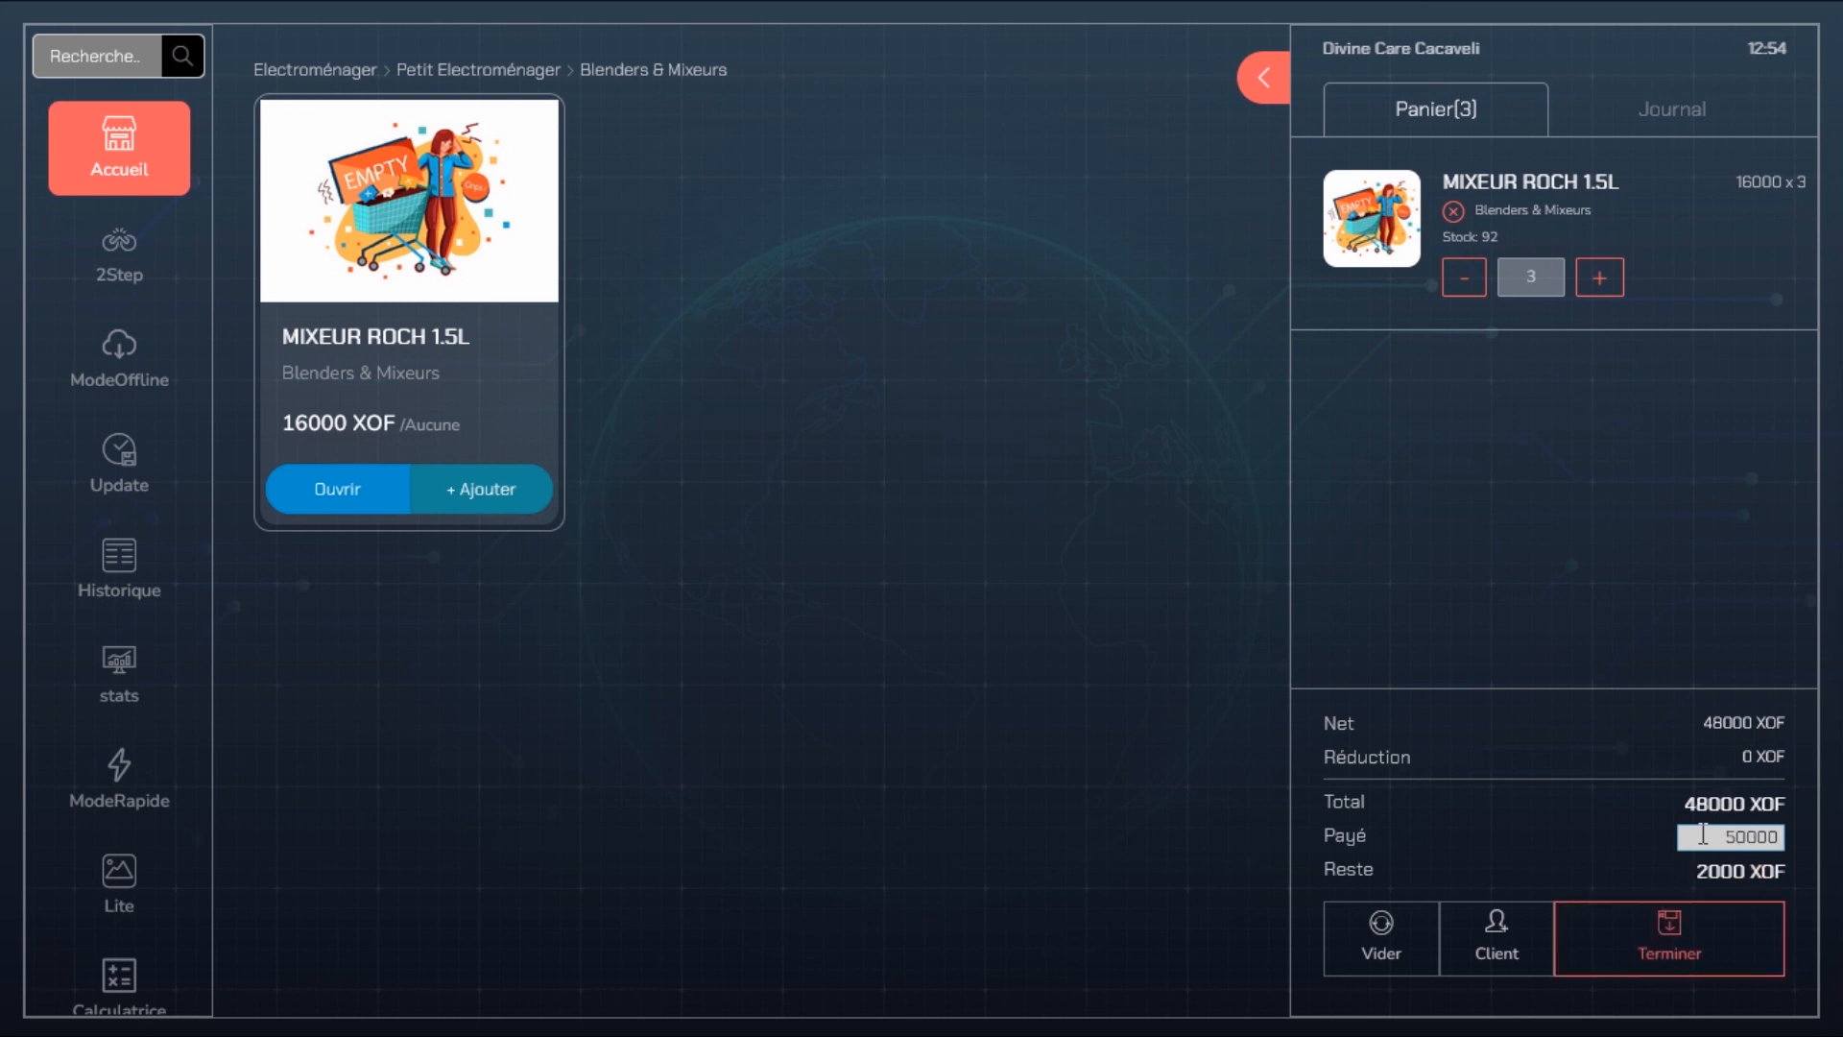
{"action": "left_click", "coordinate": [1665, 943]}
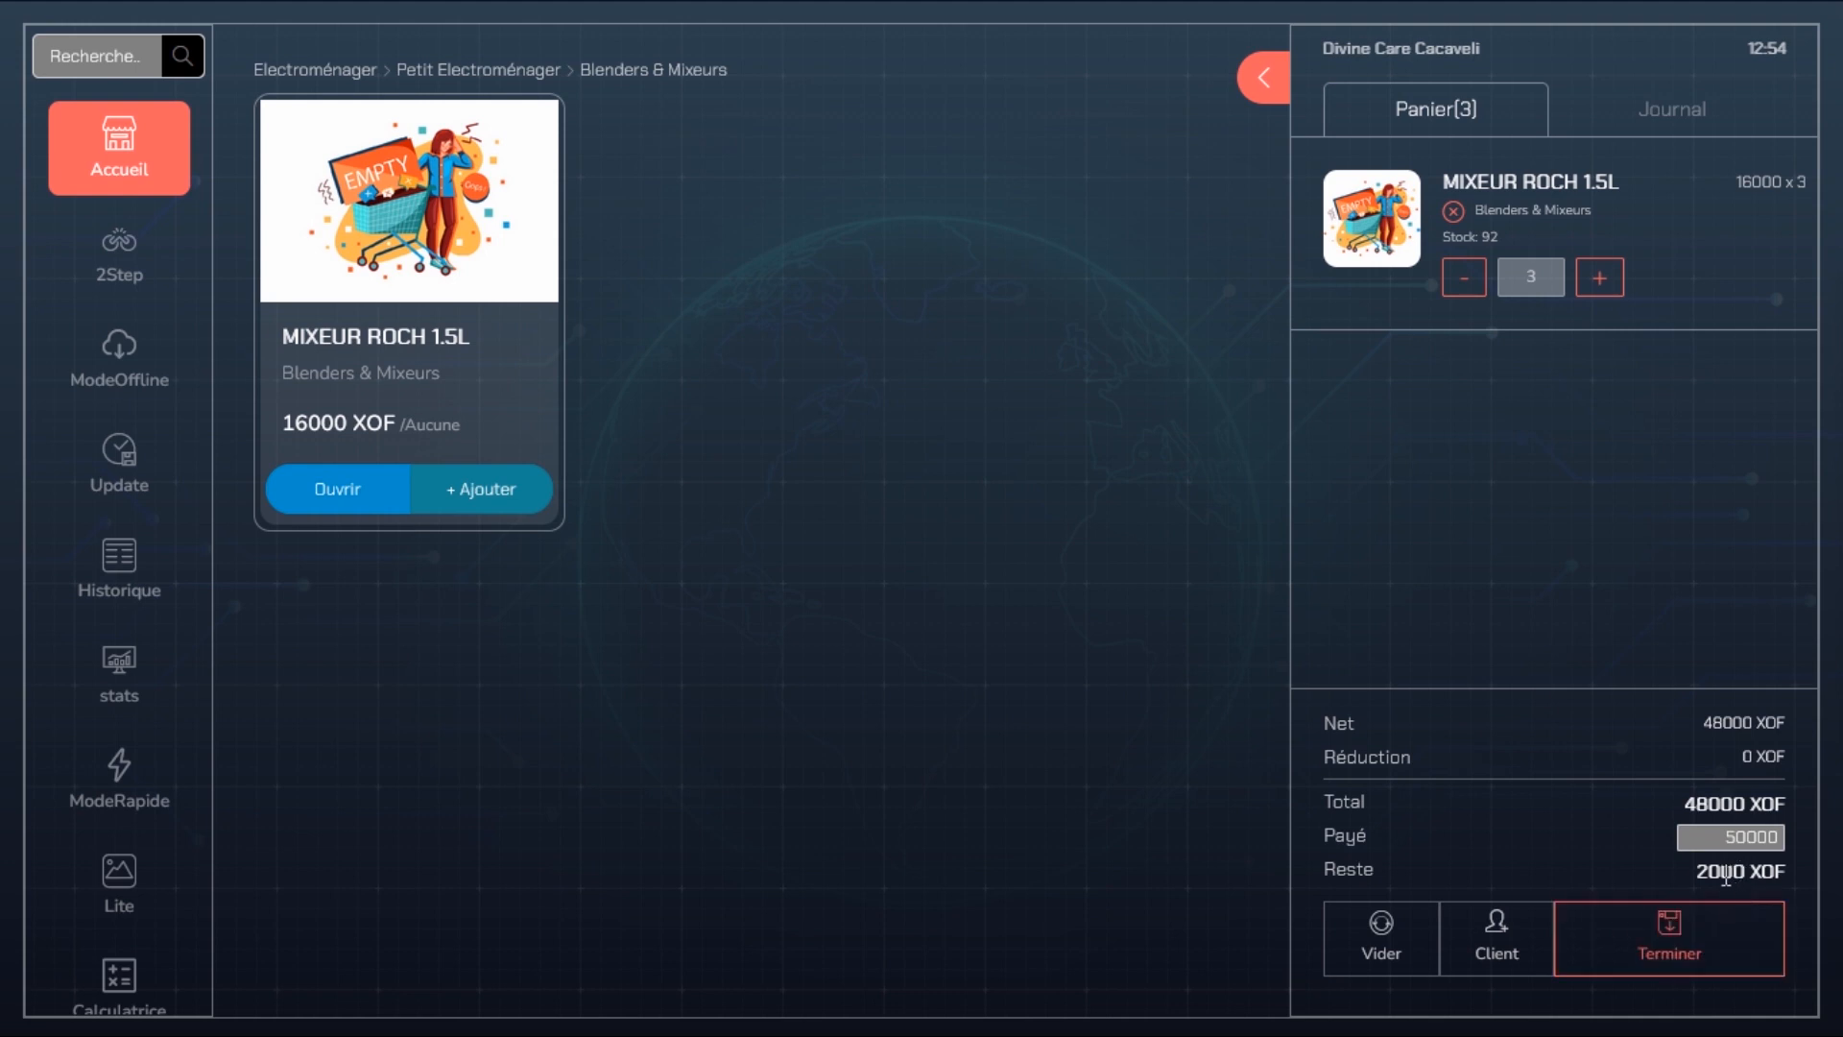
{"action": "left_click", "coordinate": [1681, 929]}
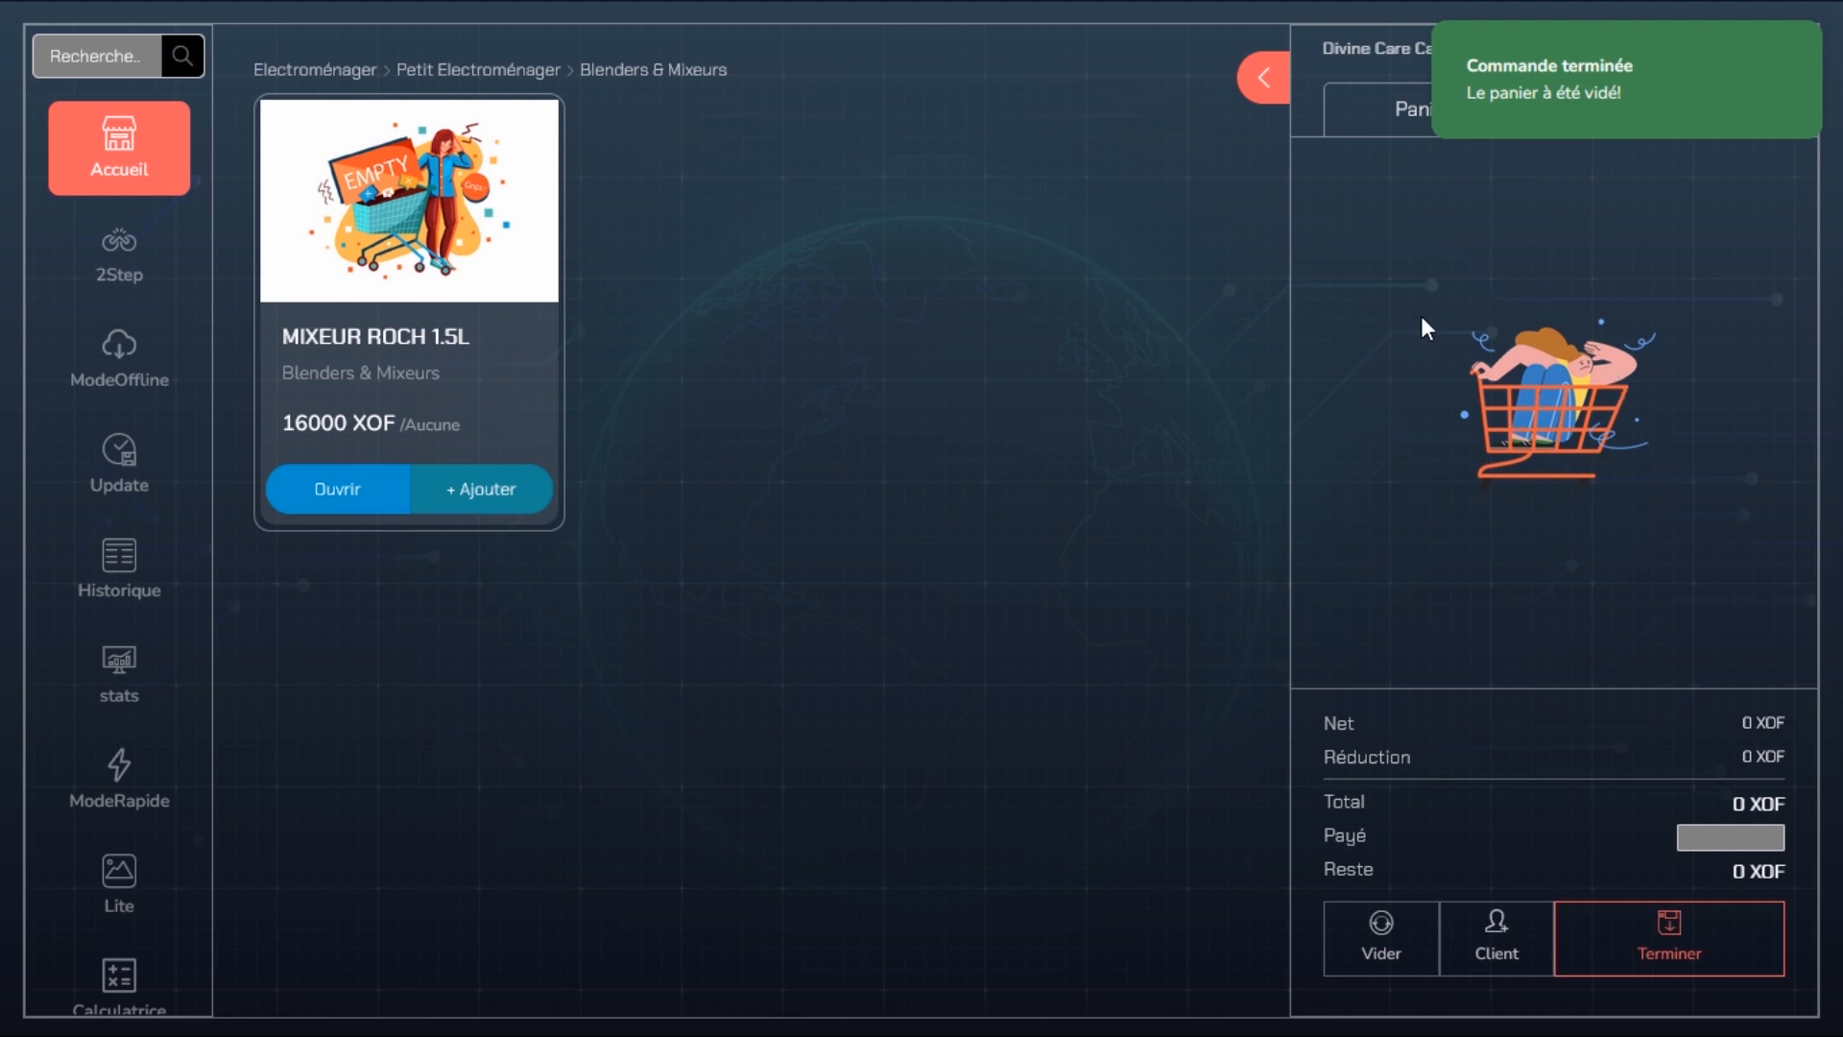
- Go back up out of the Electroménager categories and search the products for "huil"
{"action": "left_click", "coordinate": [1267, 82]}
{"action": "left_click", "coordinate": [1269, 85]}
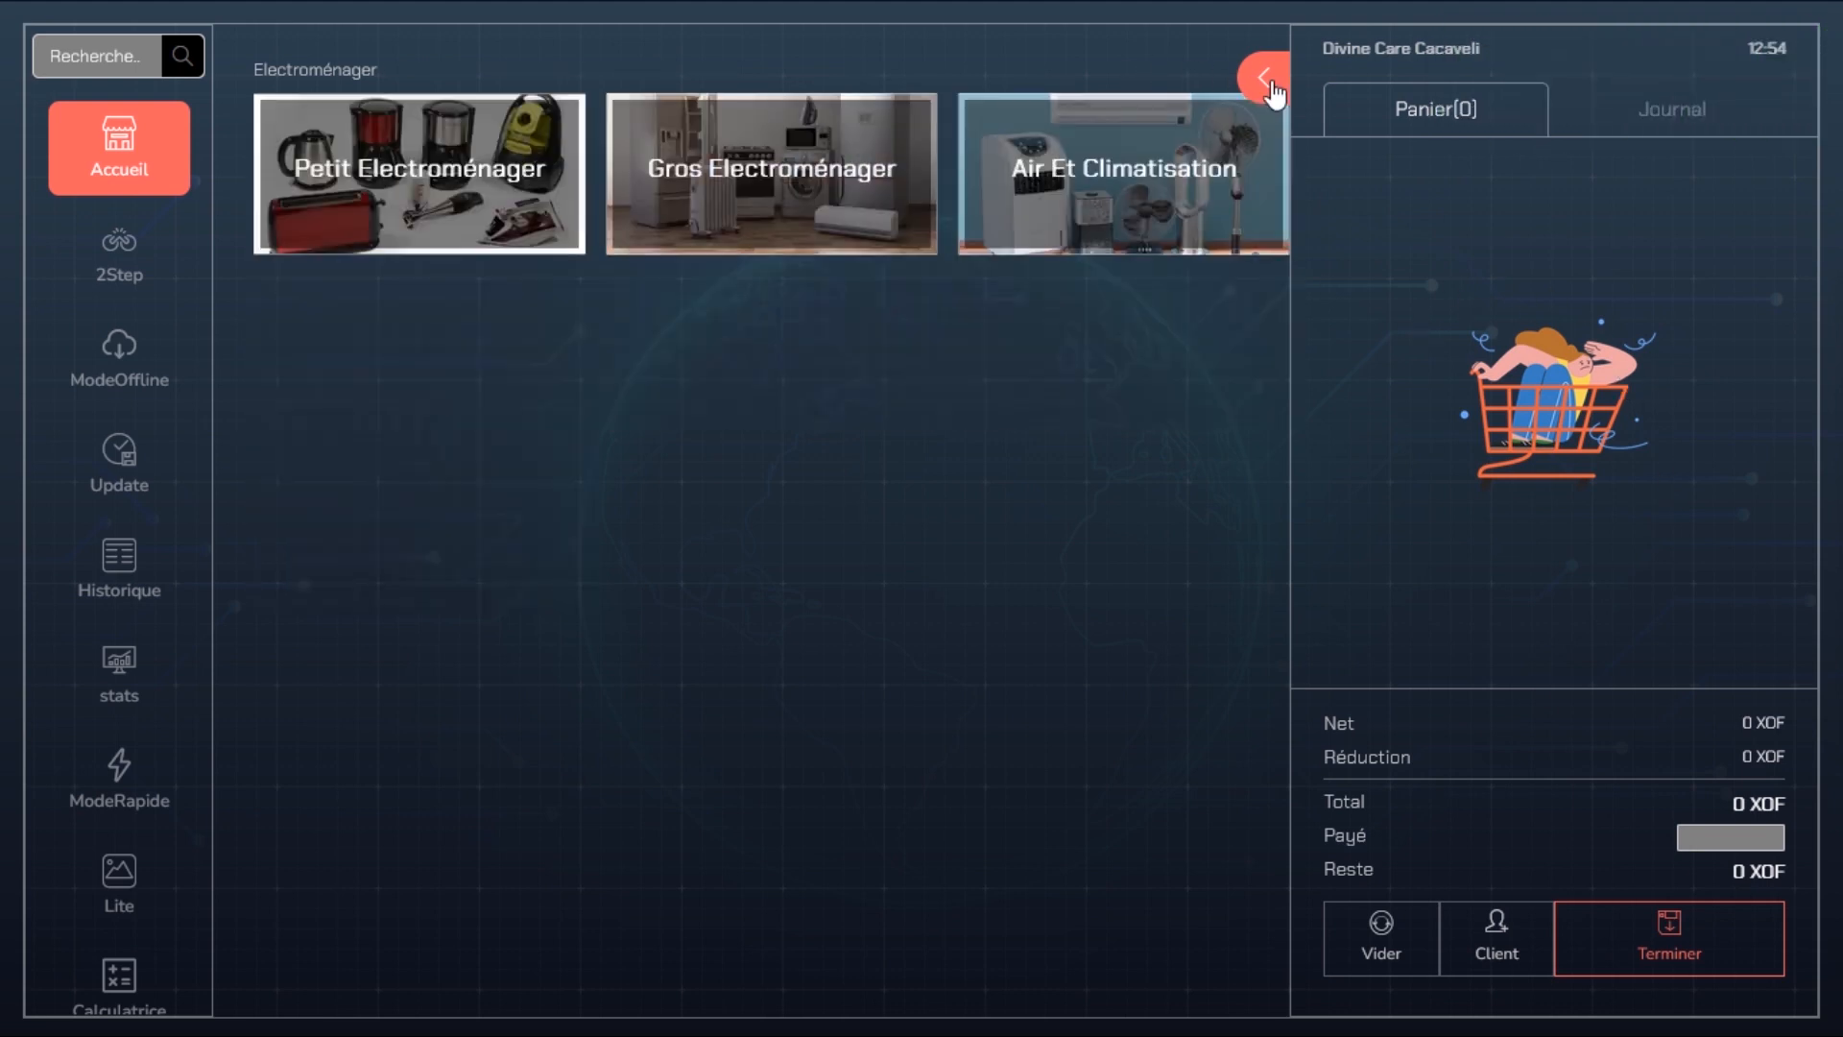
{"action": "left_click", "coordinate": [1269, 84]}
{"action": "left_click", "coordinate": [1269, 84]}
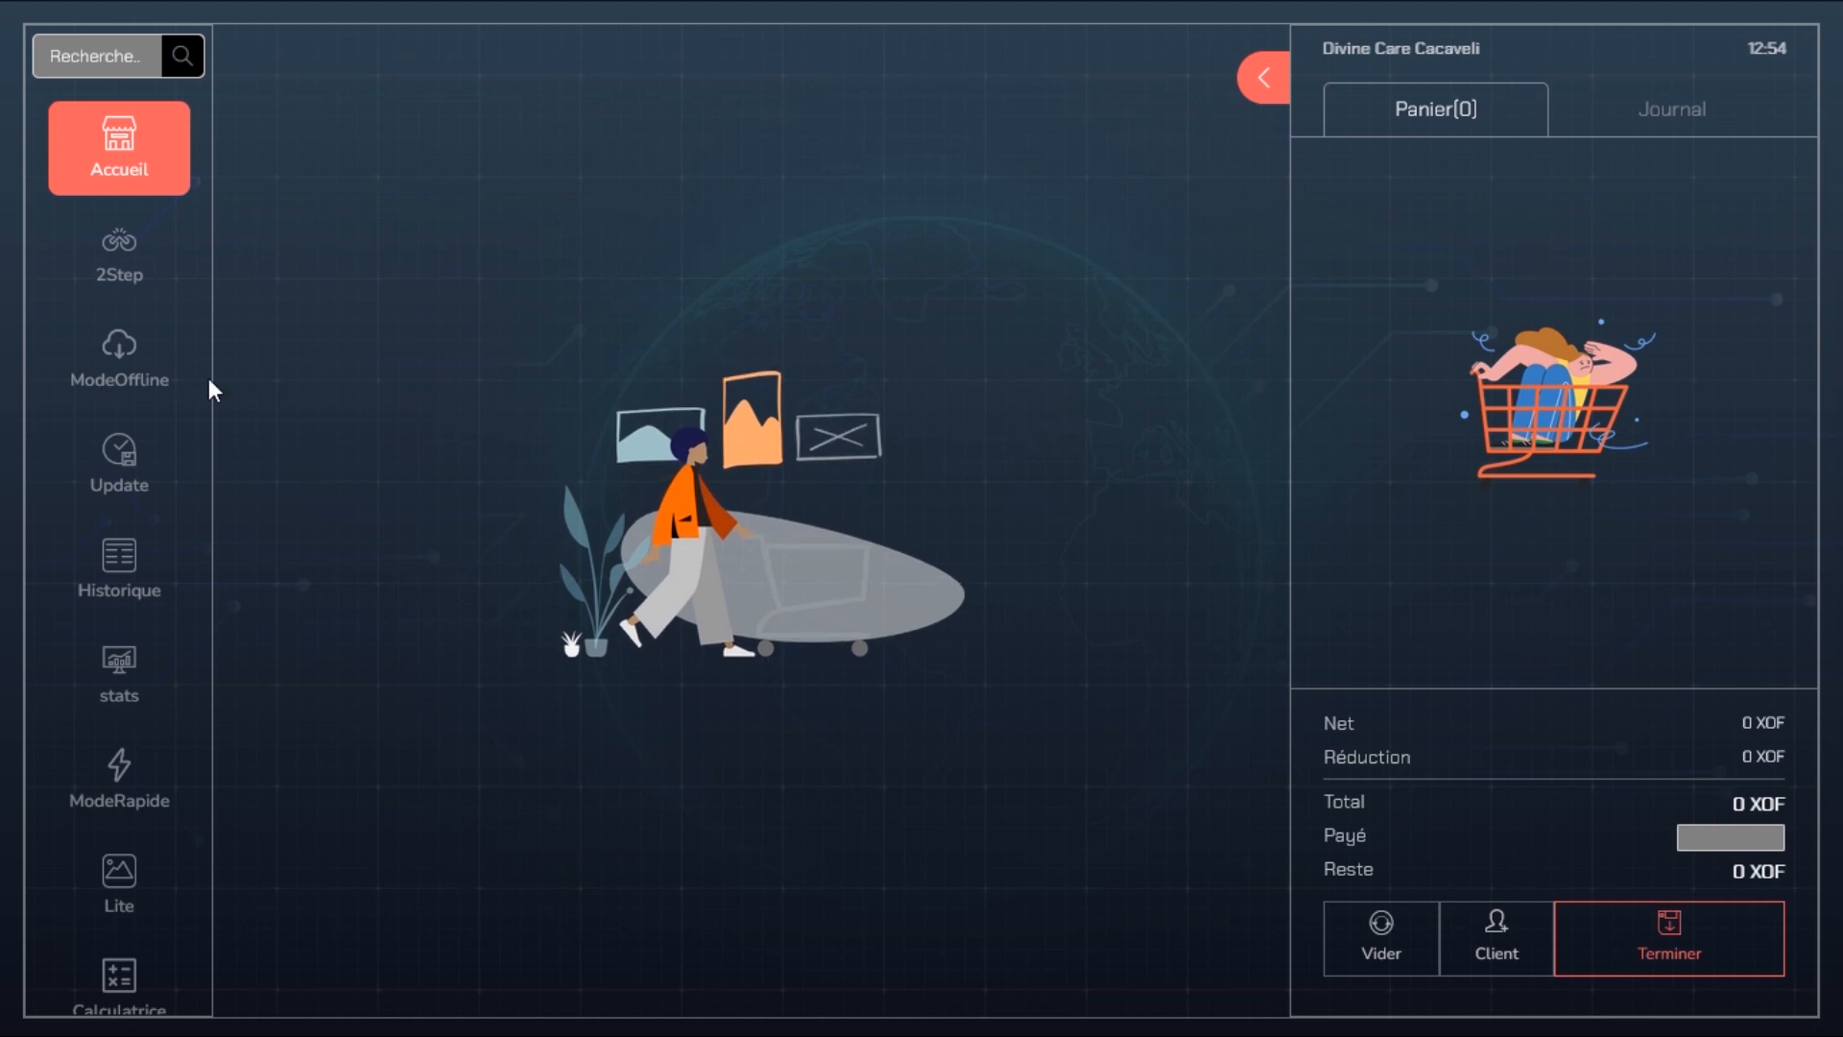
{"action": "left_click", "coordinate": [89, 64]}
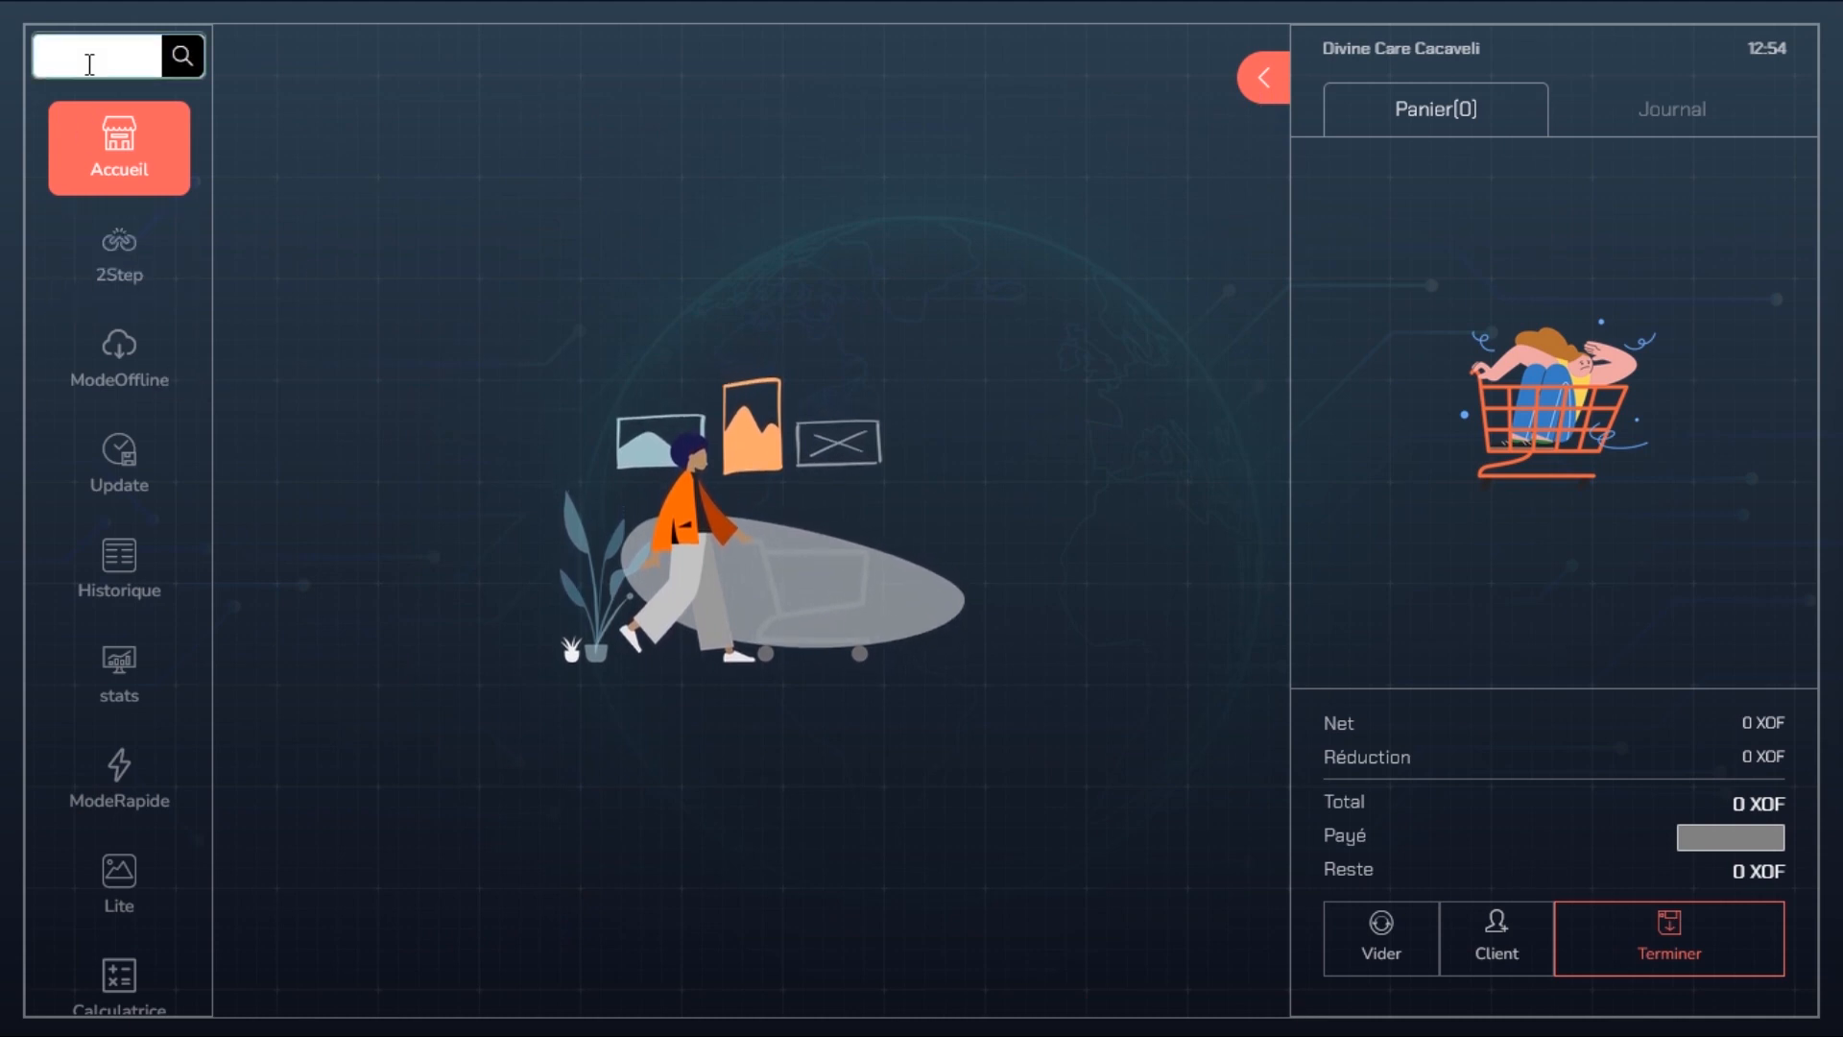
{"action": "type", "text": "huil"}
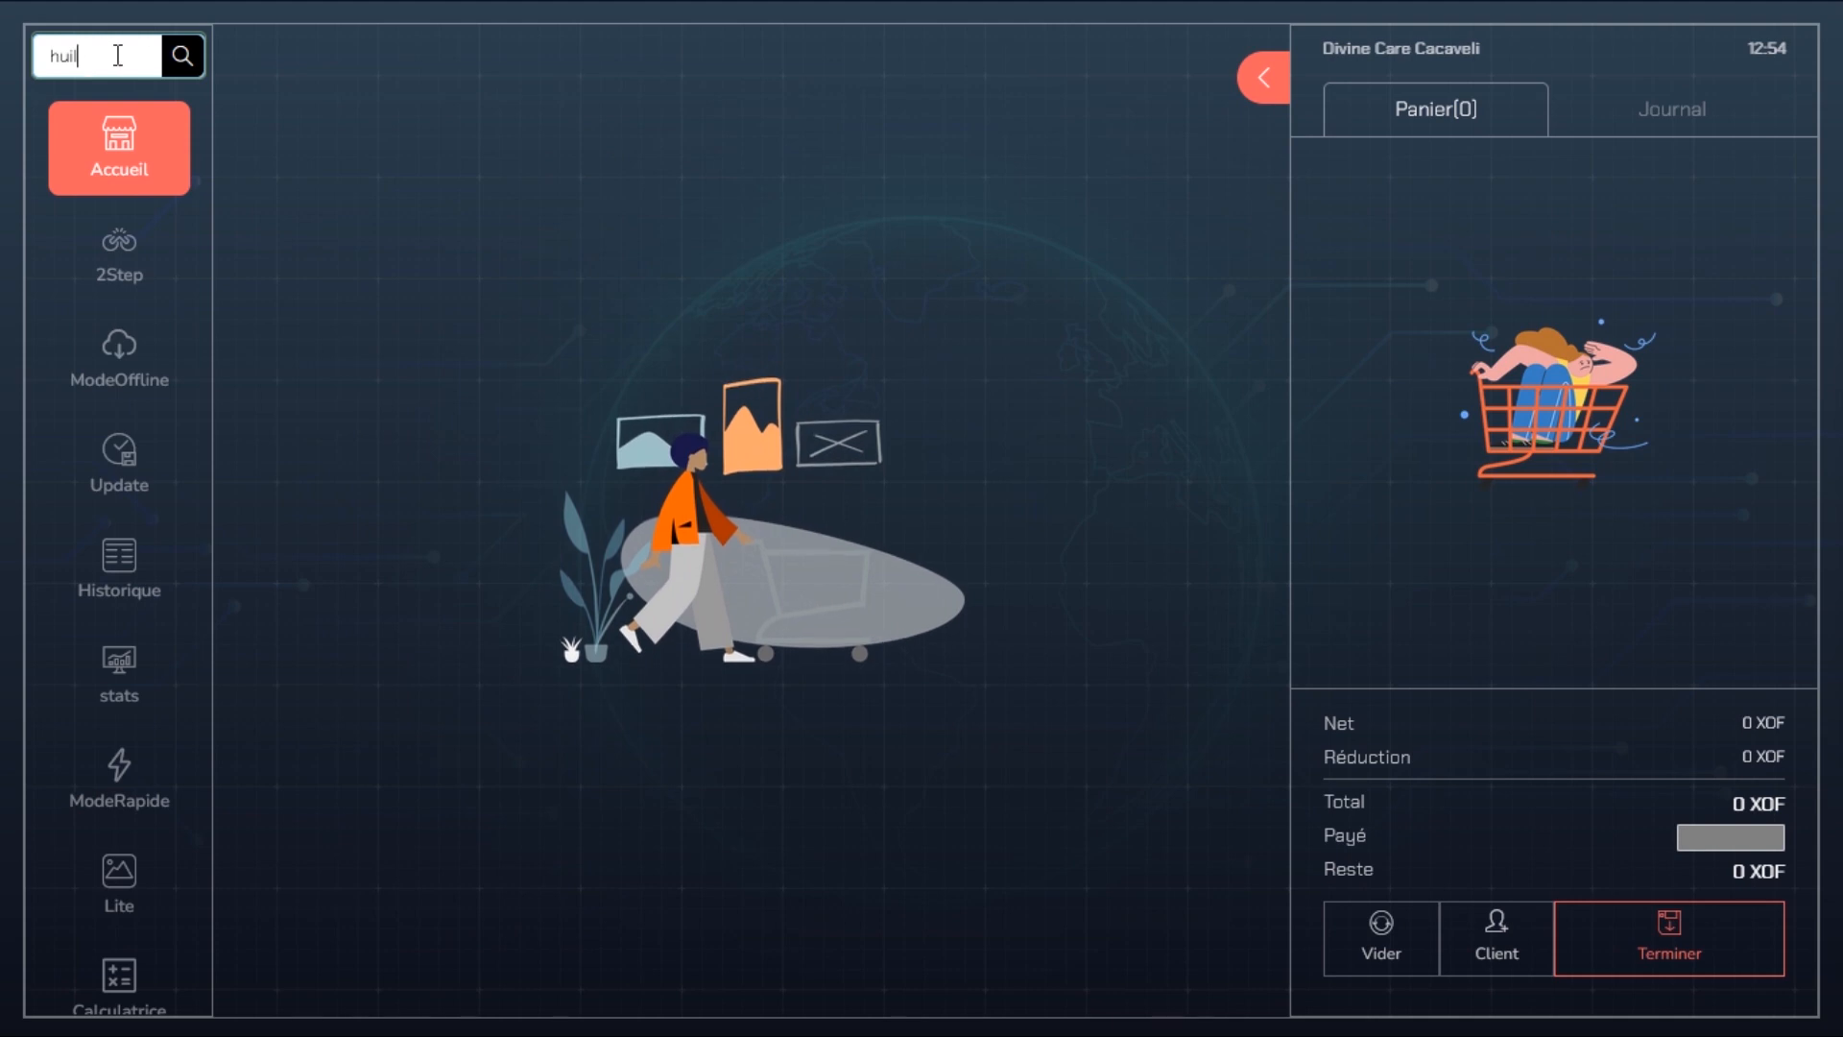
{"action": "left_click", "coordinate": [178, 59]}
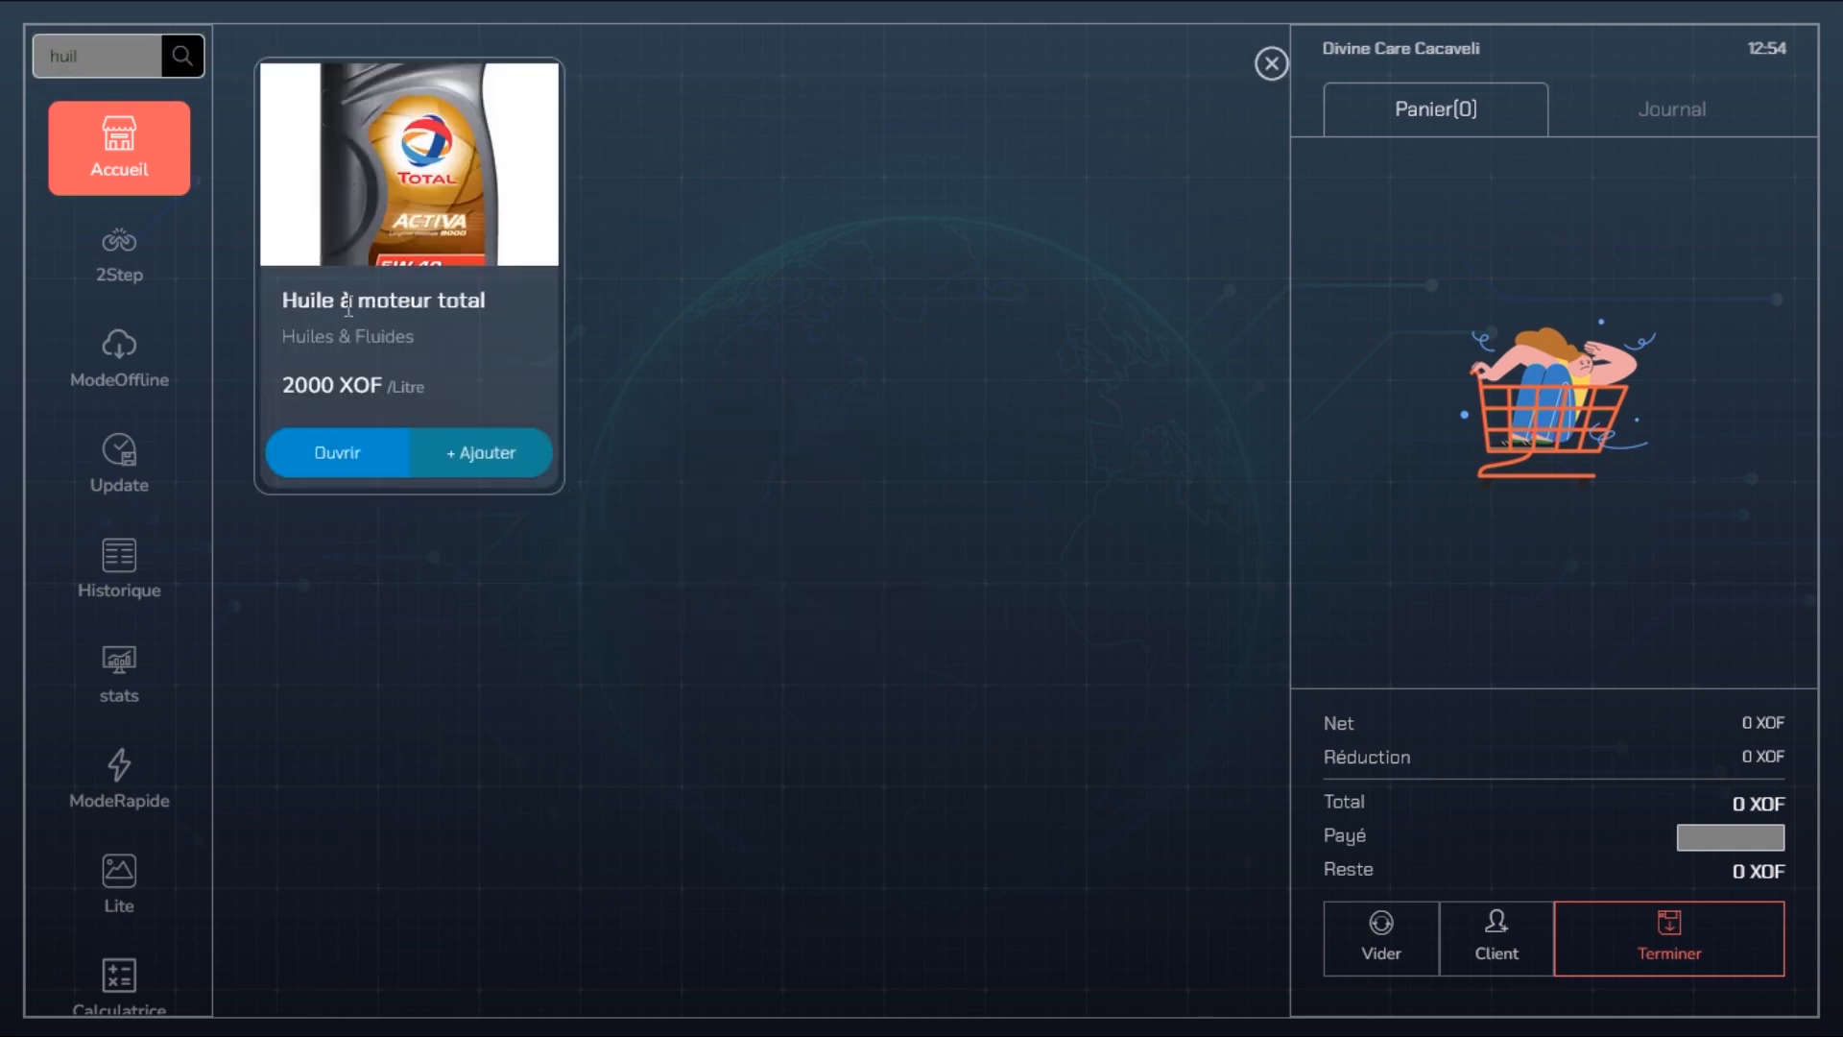
- Add Huile à moteur total in the Litre unit to the cart and raise its quantity to 2
{"action": "left_click", "coordinate": [492, 457]}
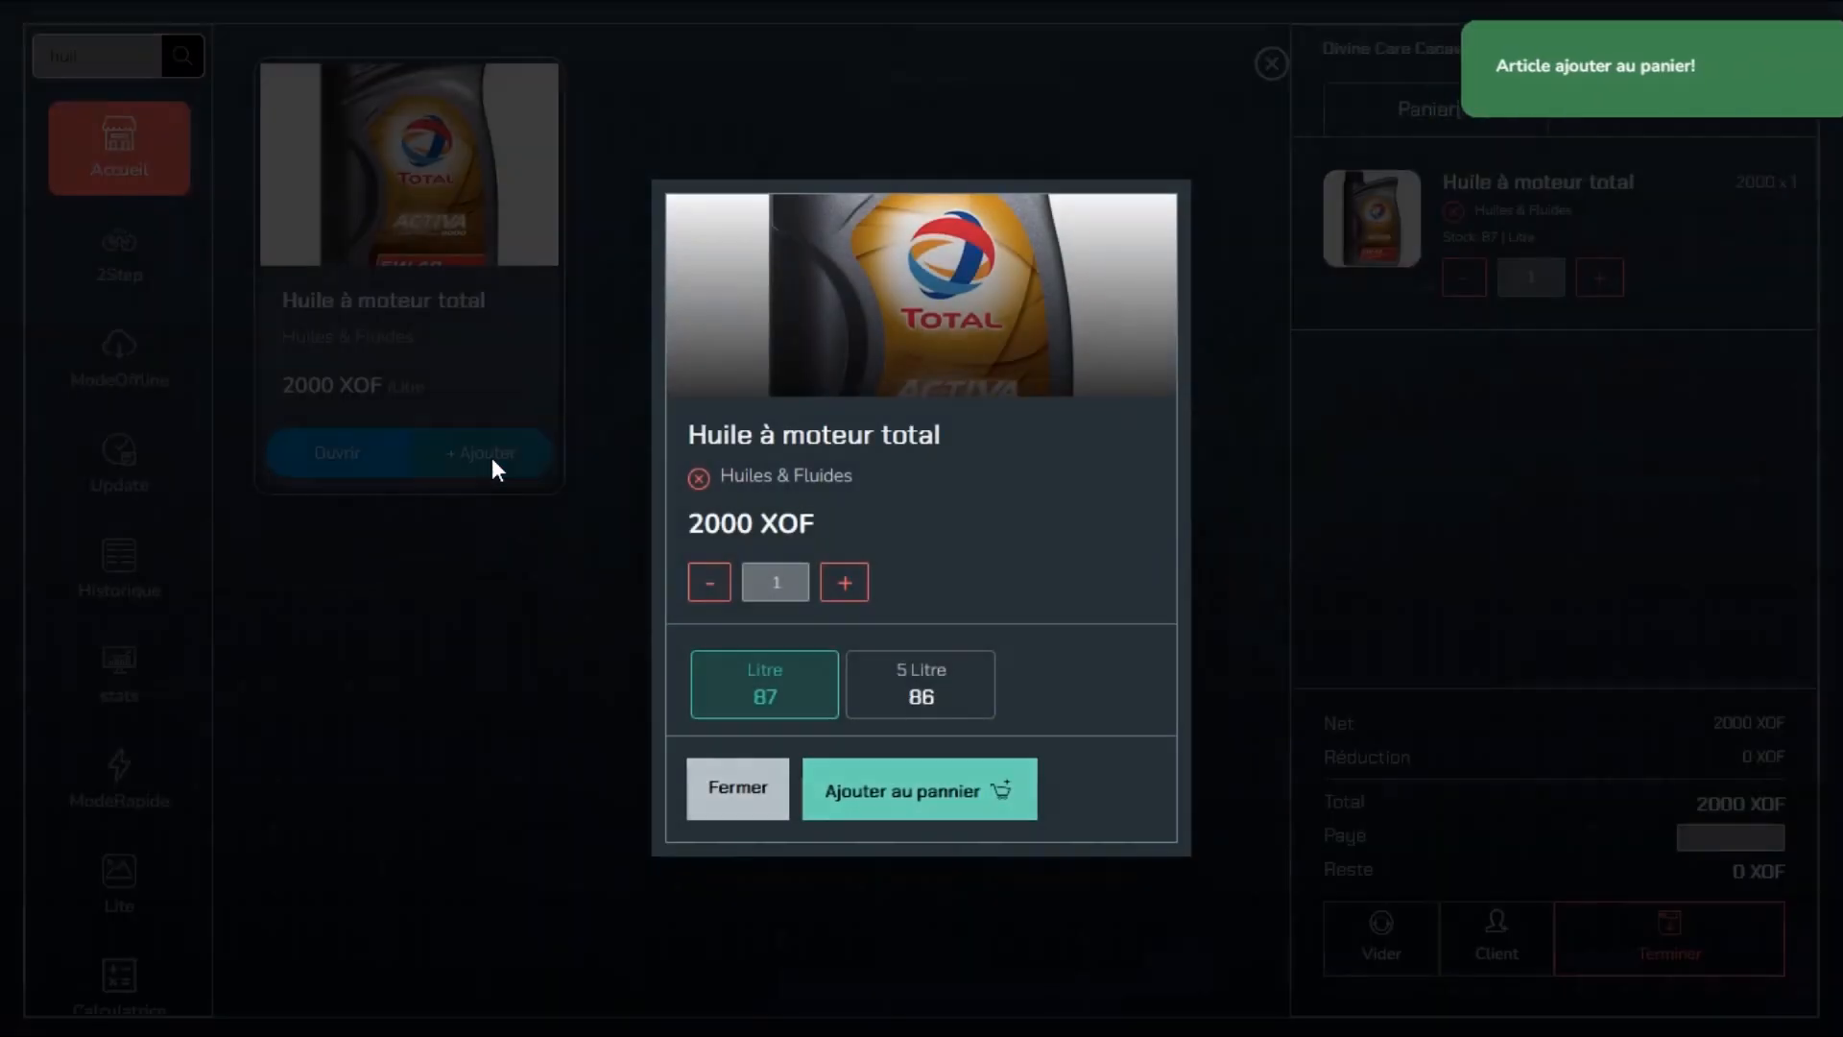
{"action": "left_click", "coordinate": [868, 785]}
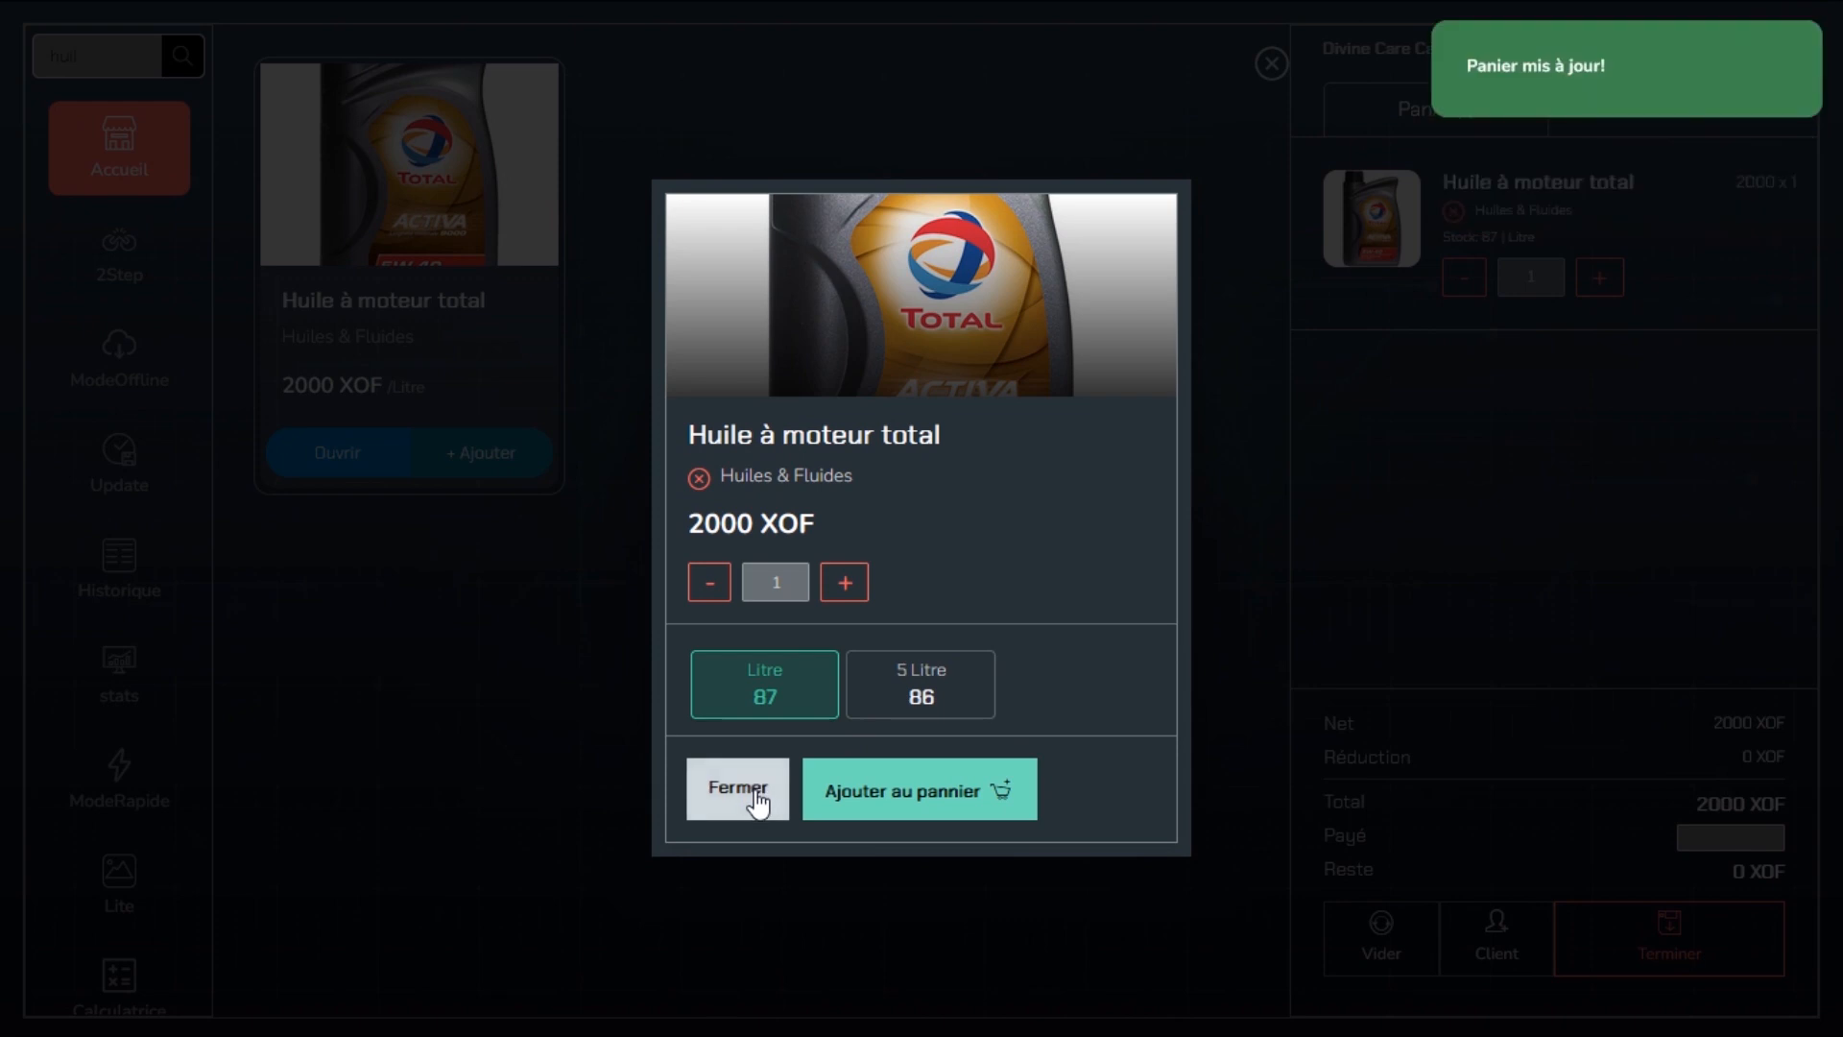
{"action": "left_click", "coordinate": [756, 785]}
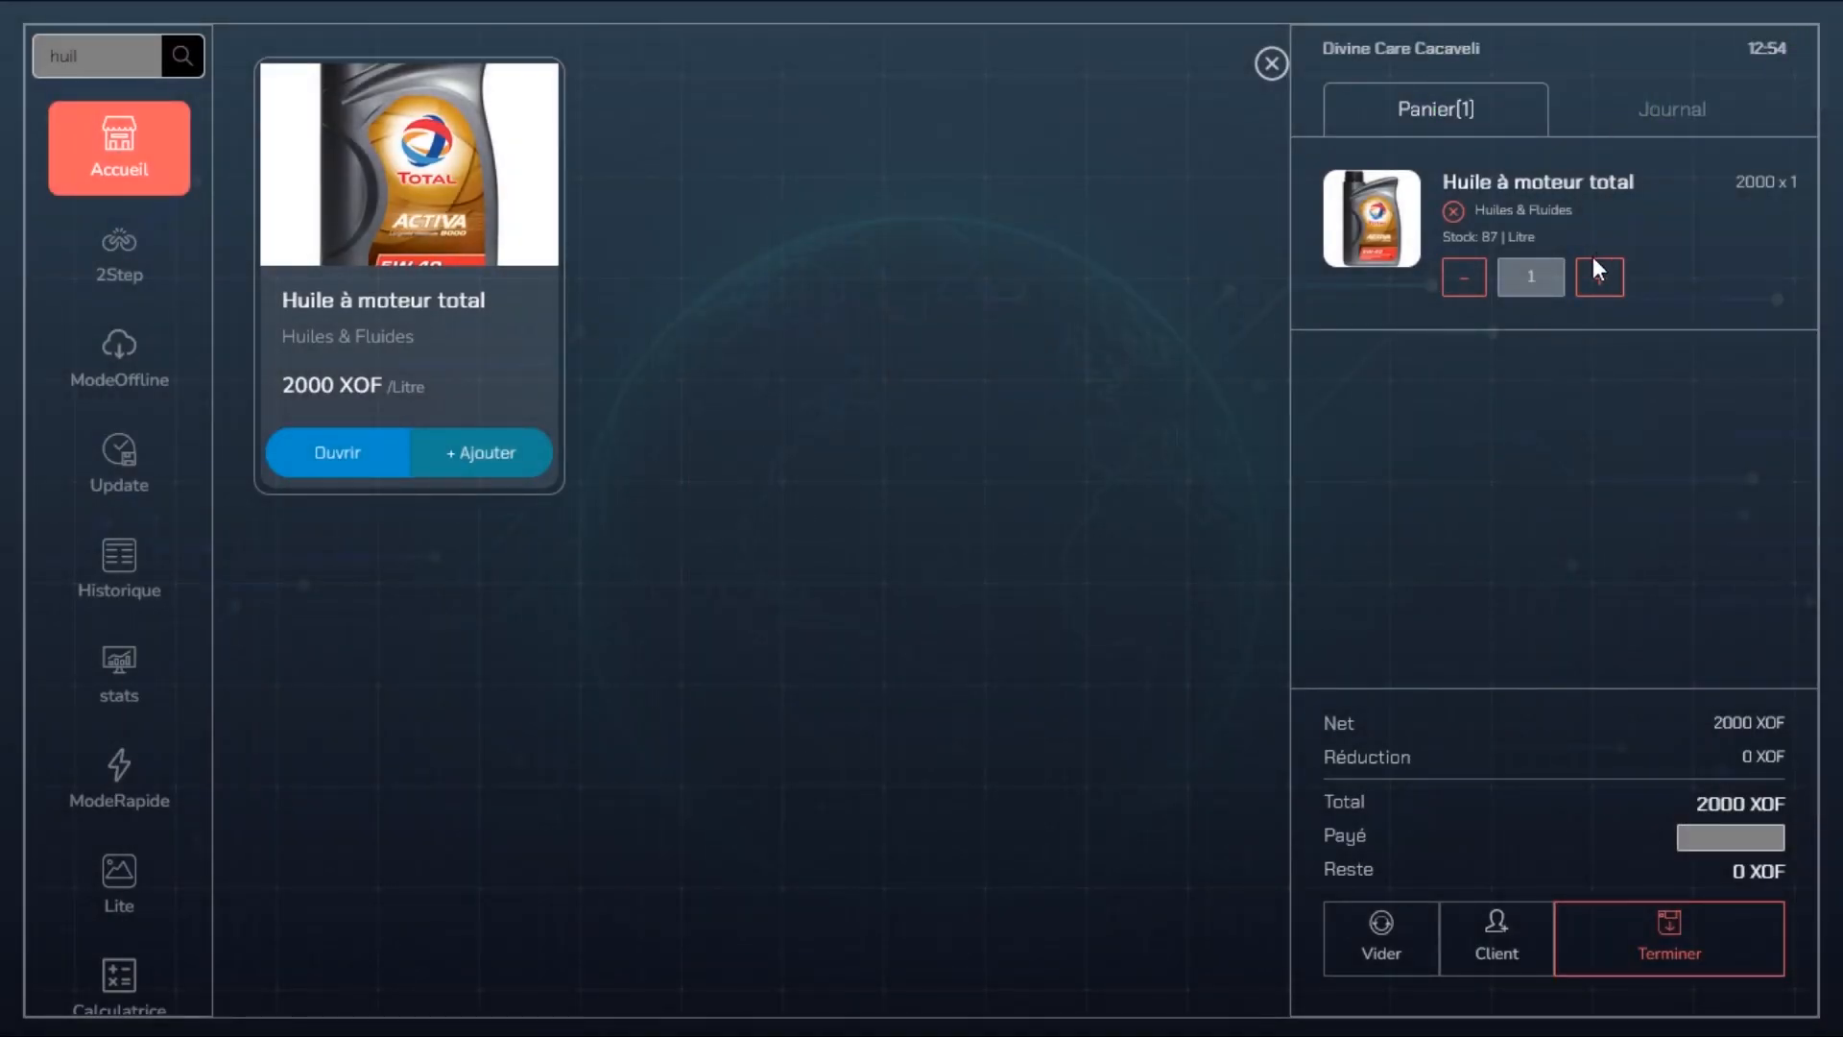
{"action": "left_click", "coordinate": [1605, 277]}
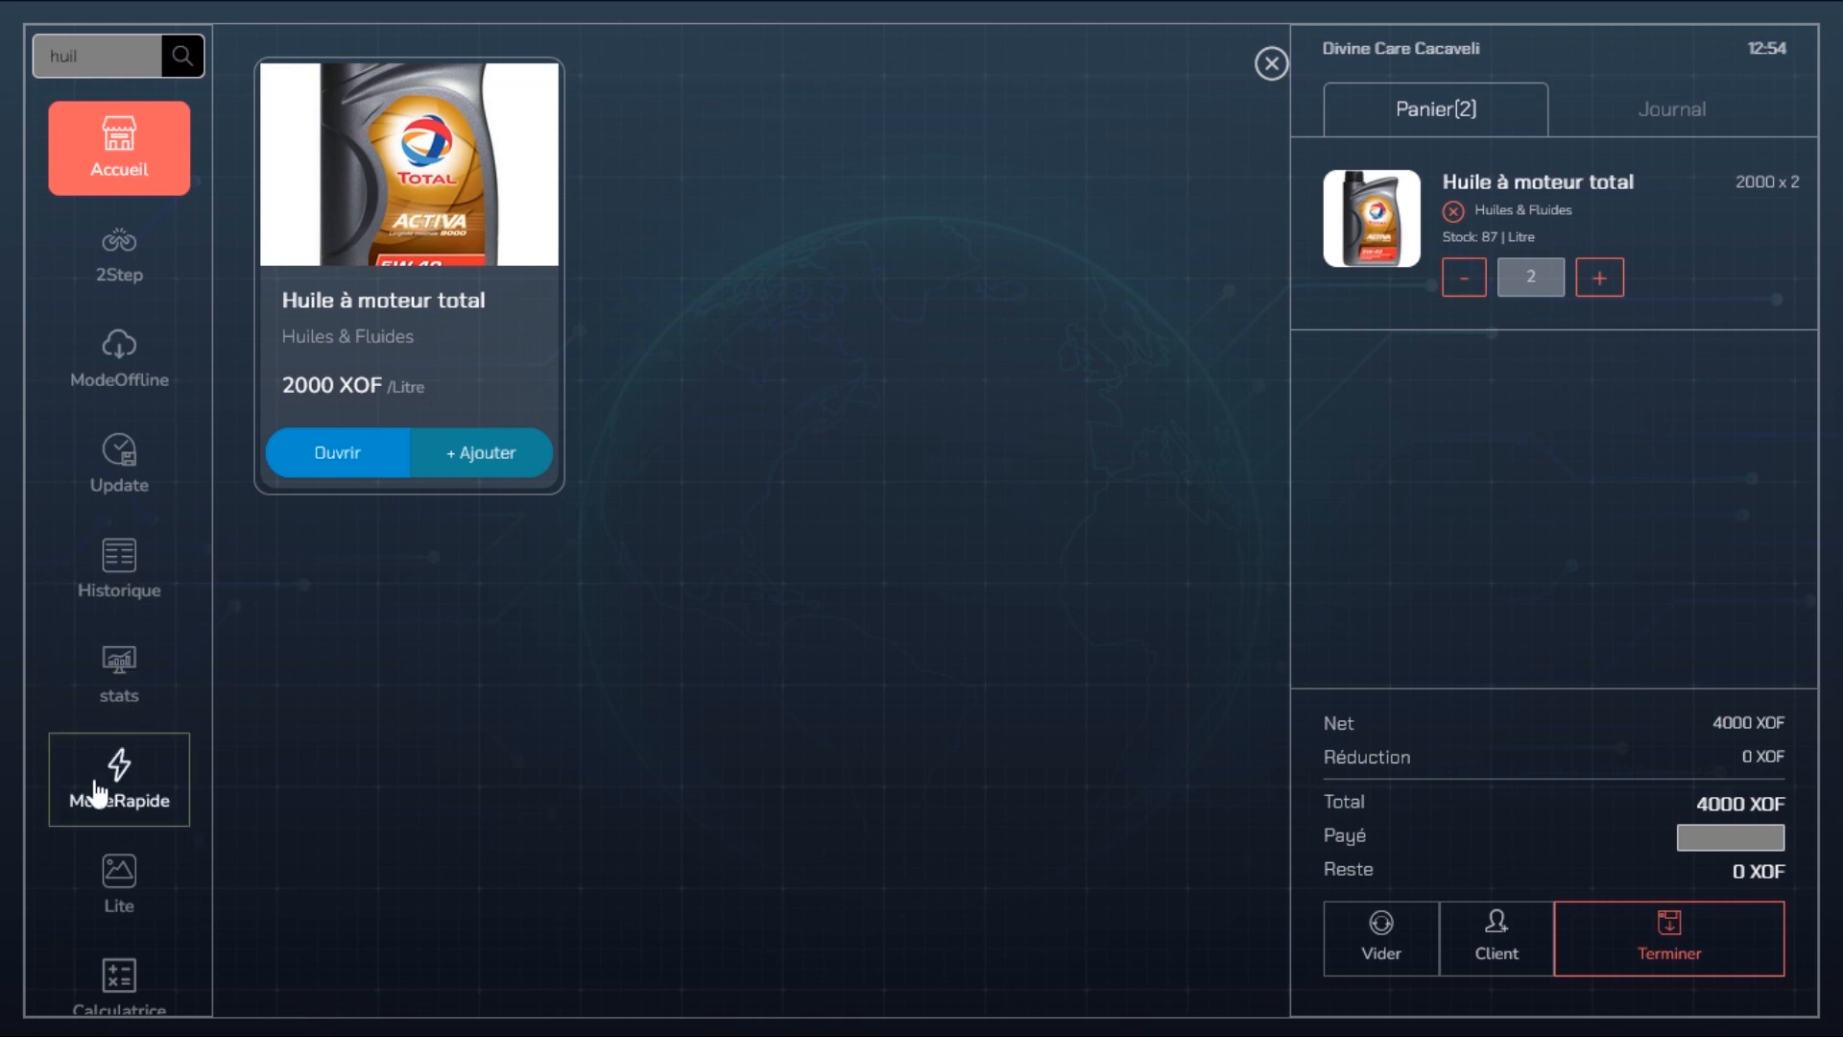
- Switch the sales screen to Lite mode so that products are displayed without photos
{"action": "scroll", "coordinate": [57, 605], "scroll_direction": "down", "scroll_amount": 3}
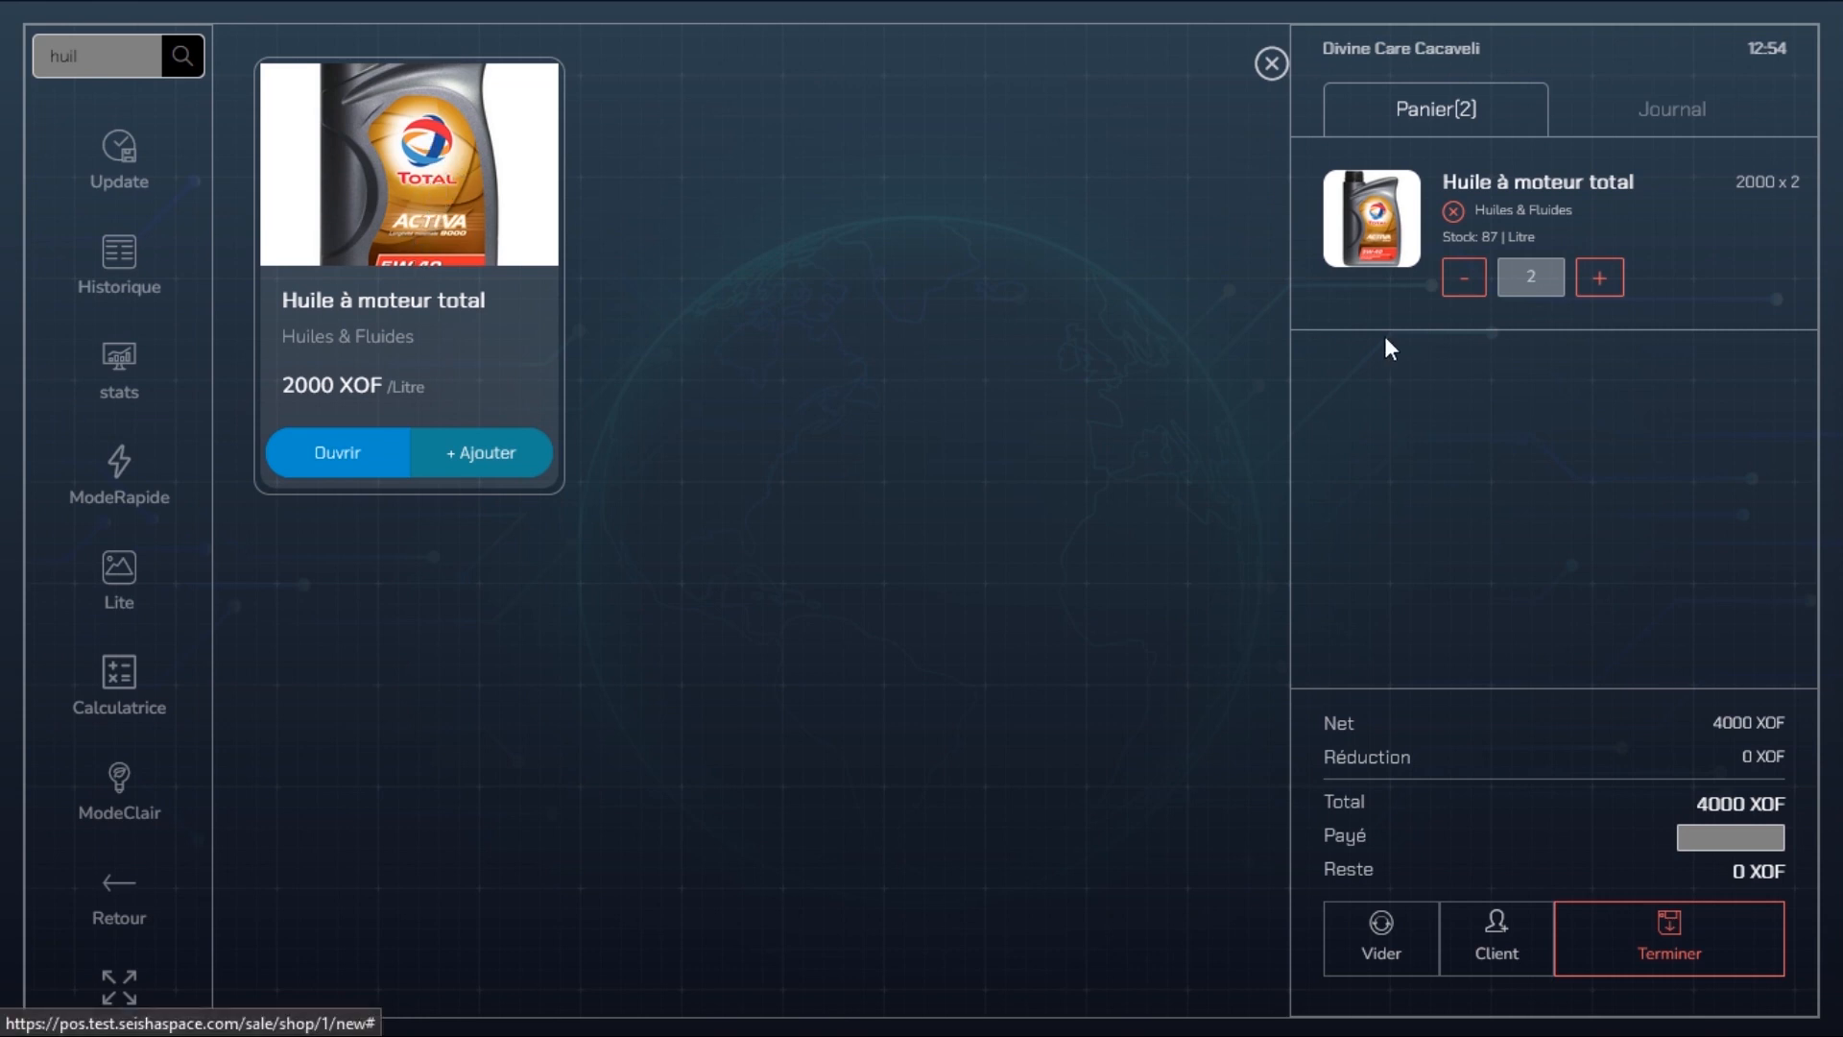
{"action": "left_click", "coordinate": [121, 605]}
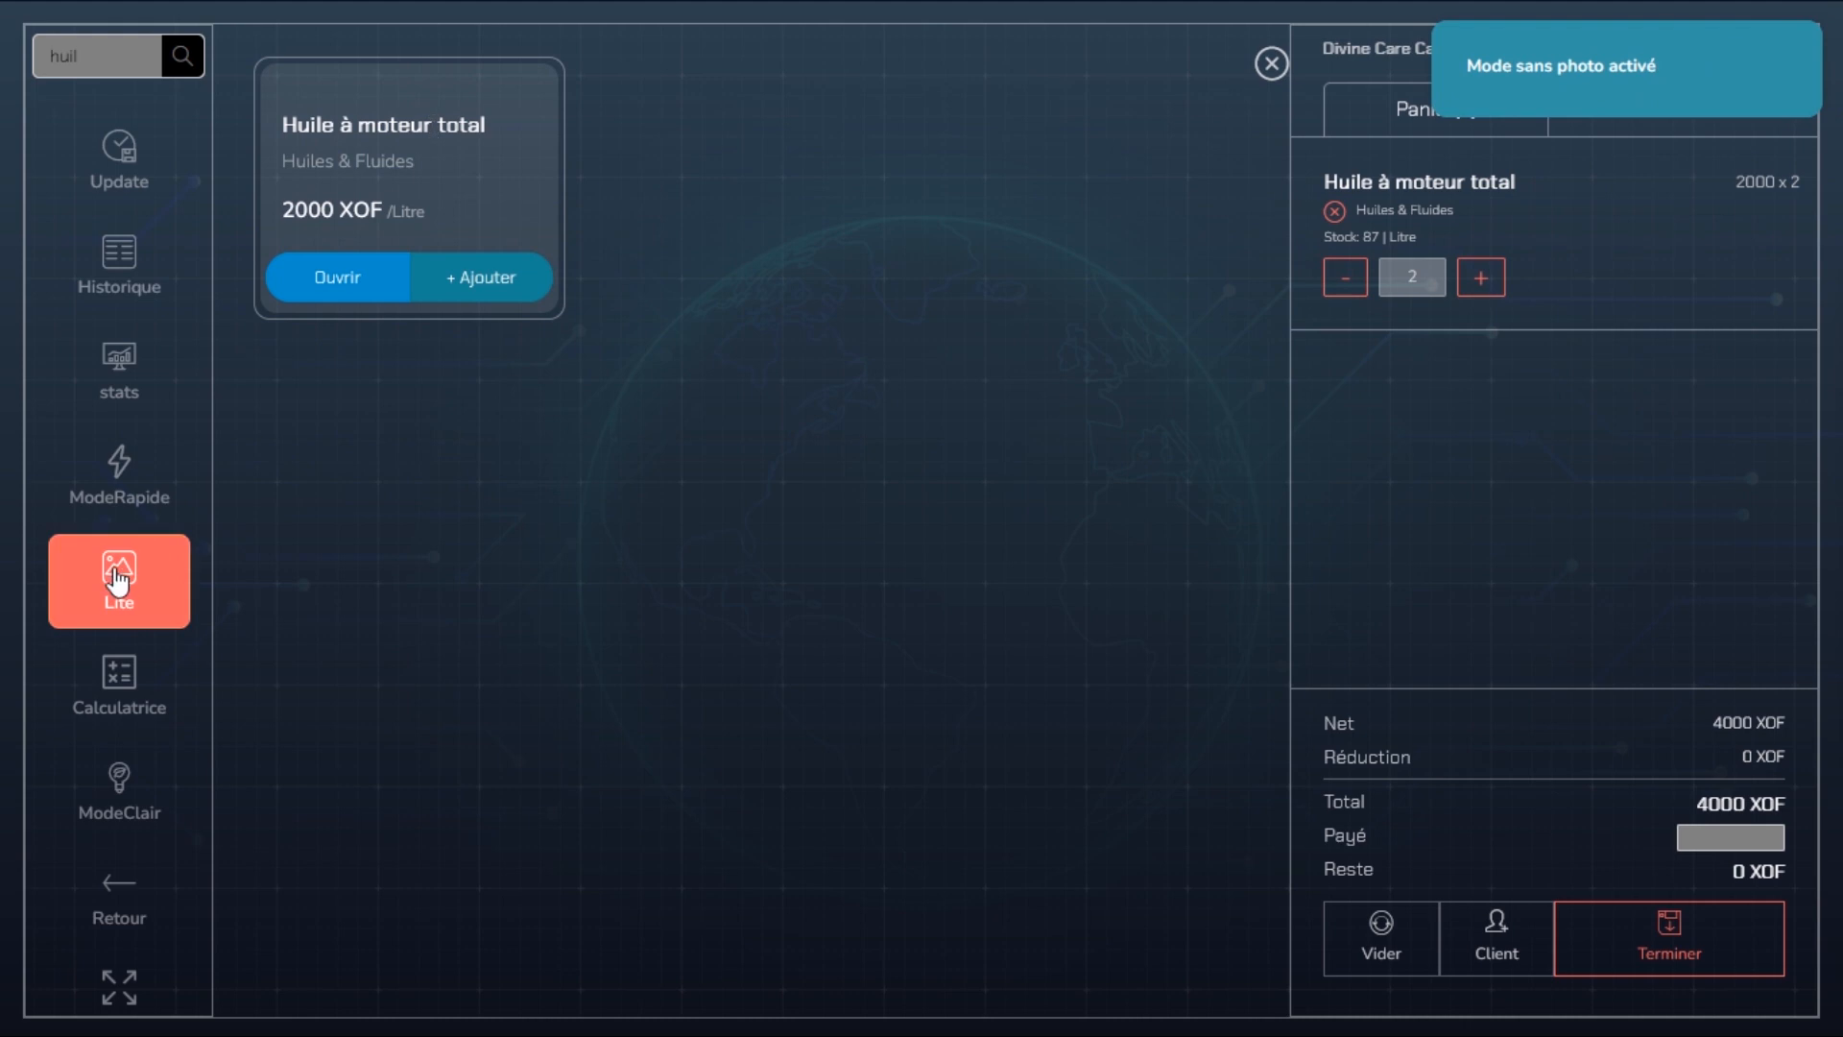
{"action": "left_click", "coordinate": [128, 595]}
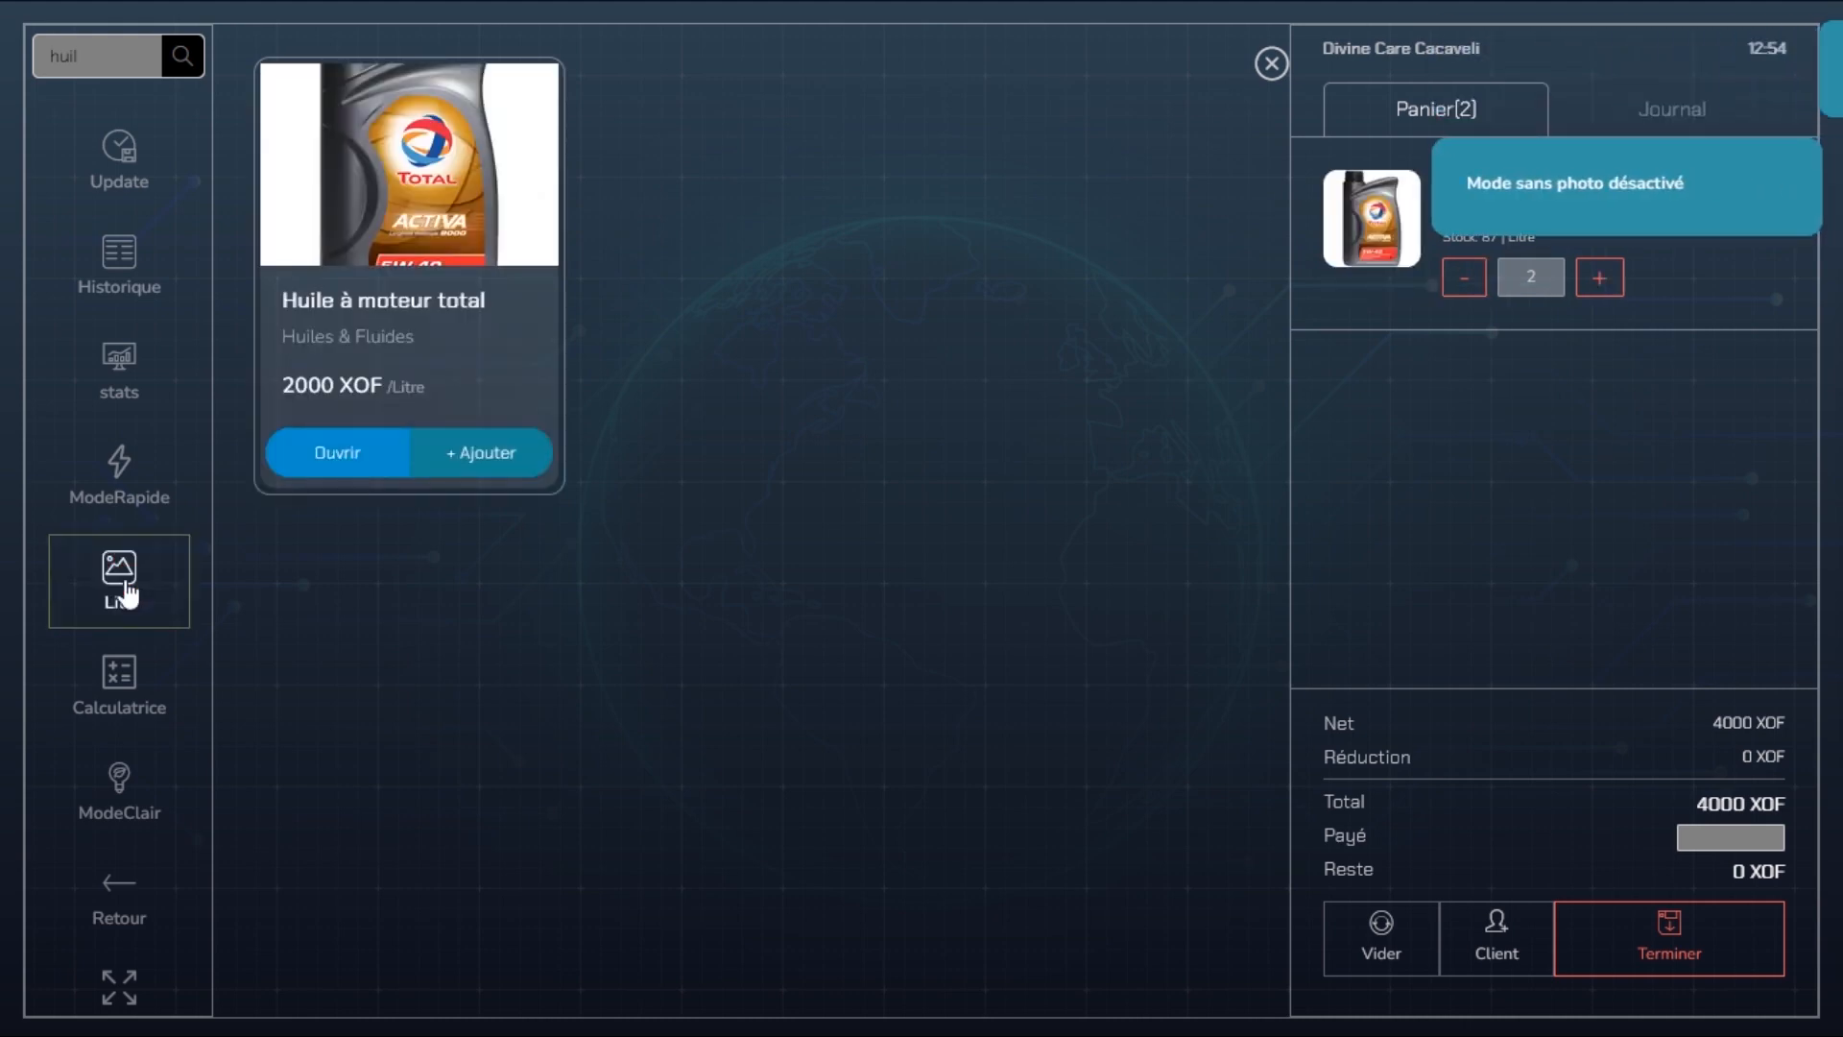
{"action": "left_click", "coordinate": [127, 596]}
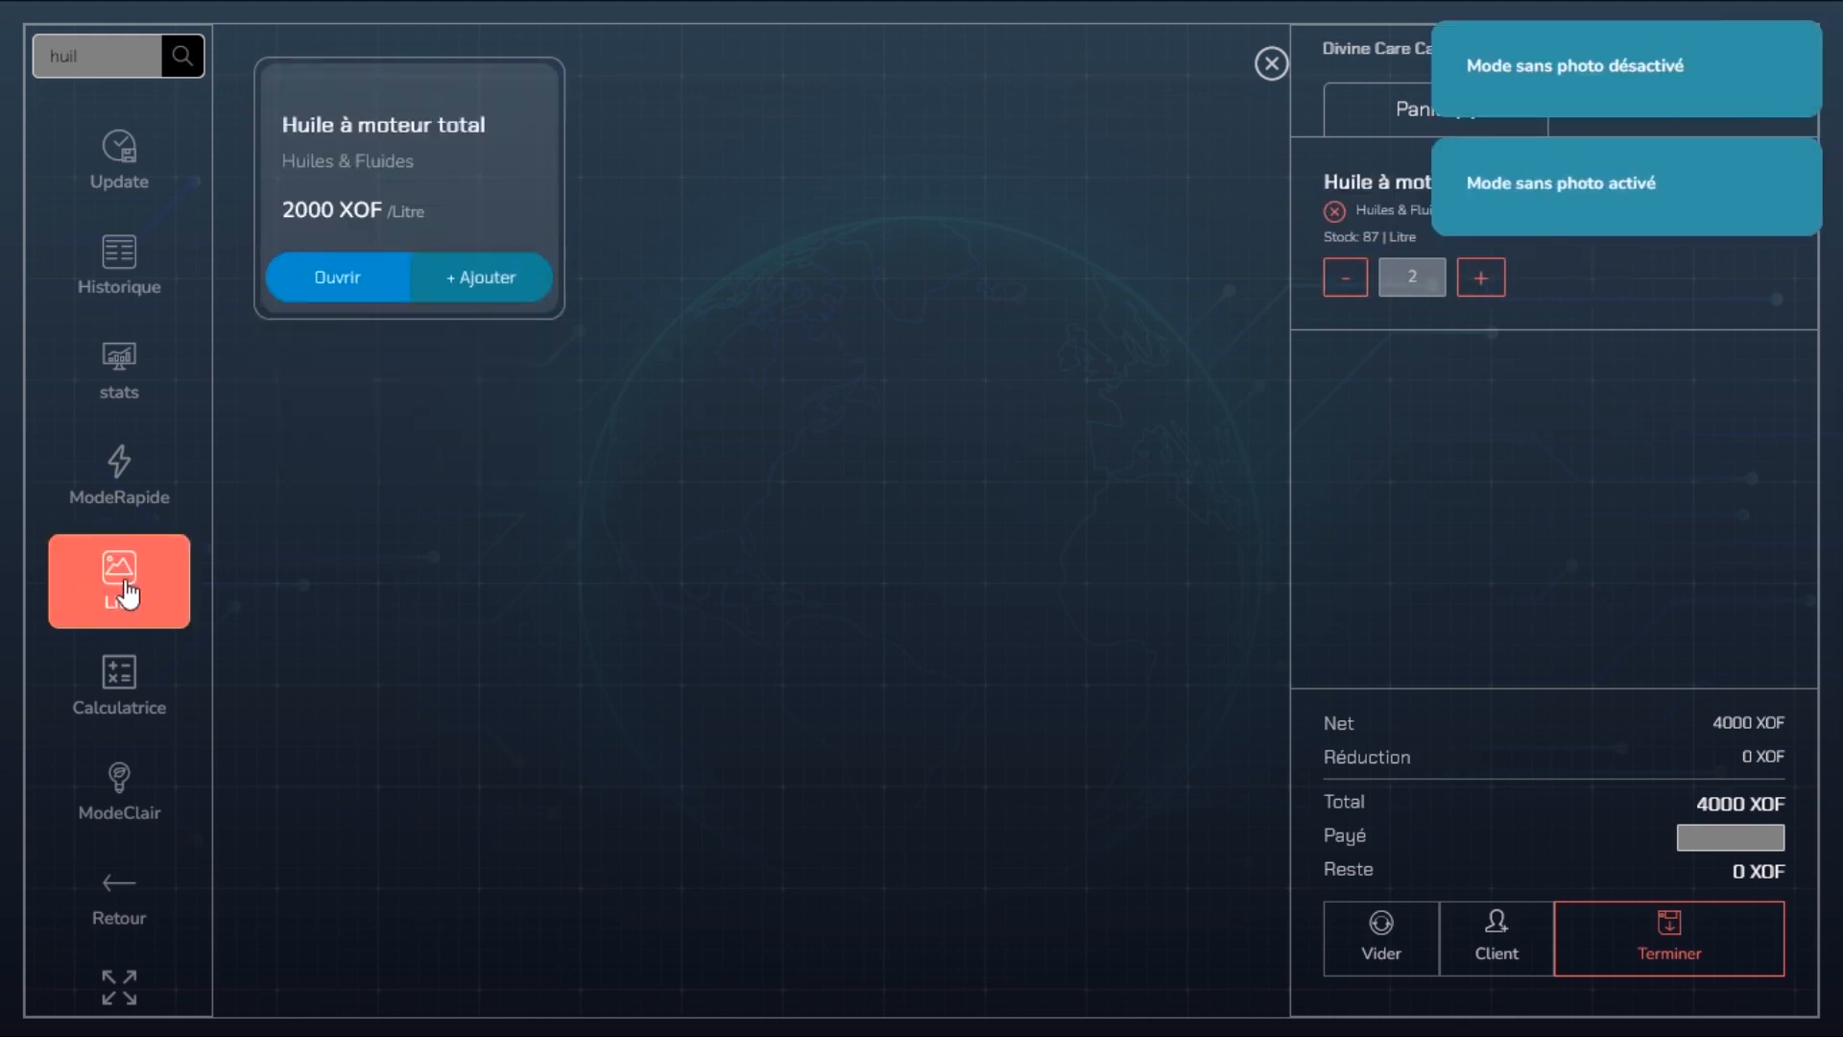
- Add one more litre of Huile à moteur total, preview its 5 Litre option, and close the details with Litre selected
{"action": "left_click", "coordinate": [486, 281]}
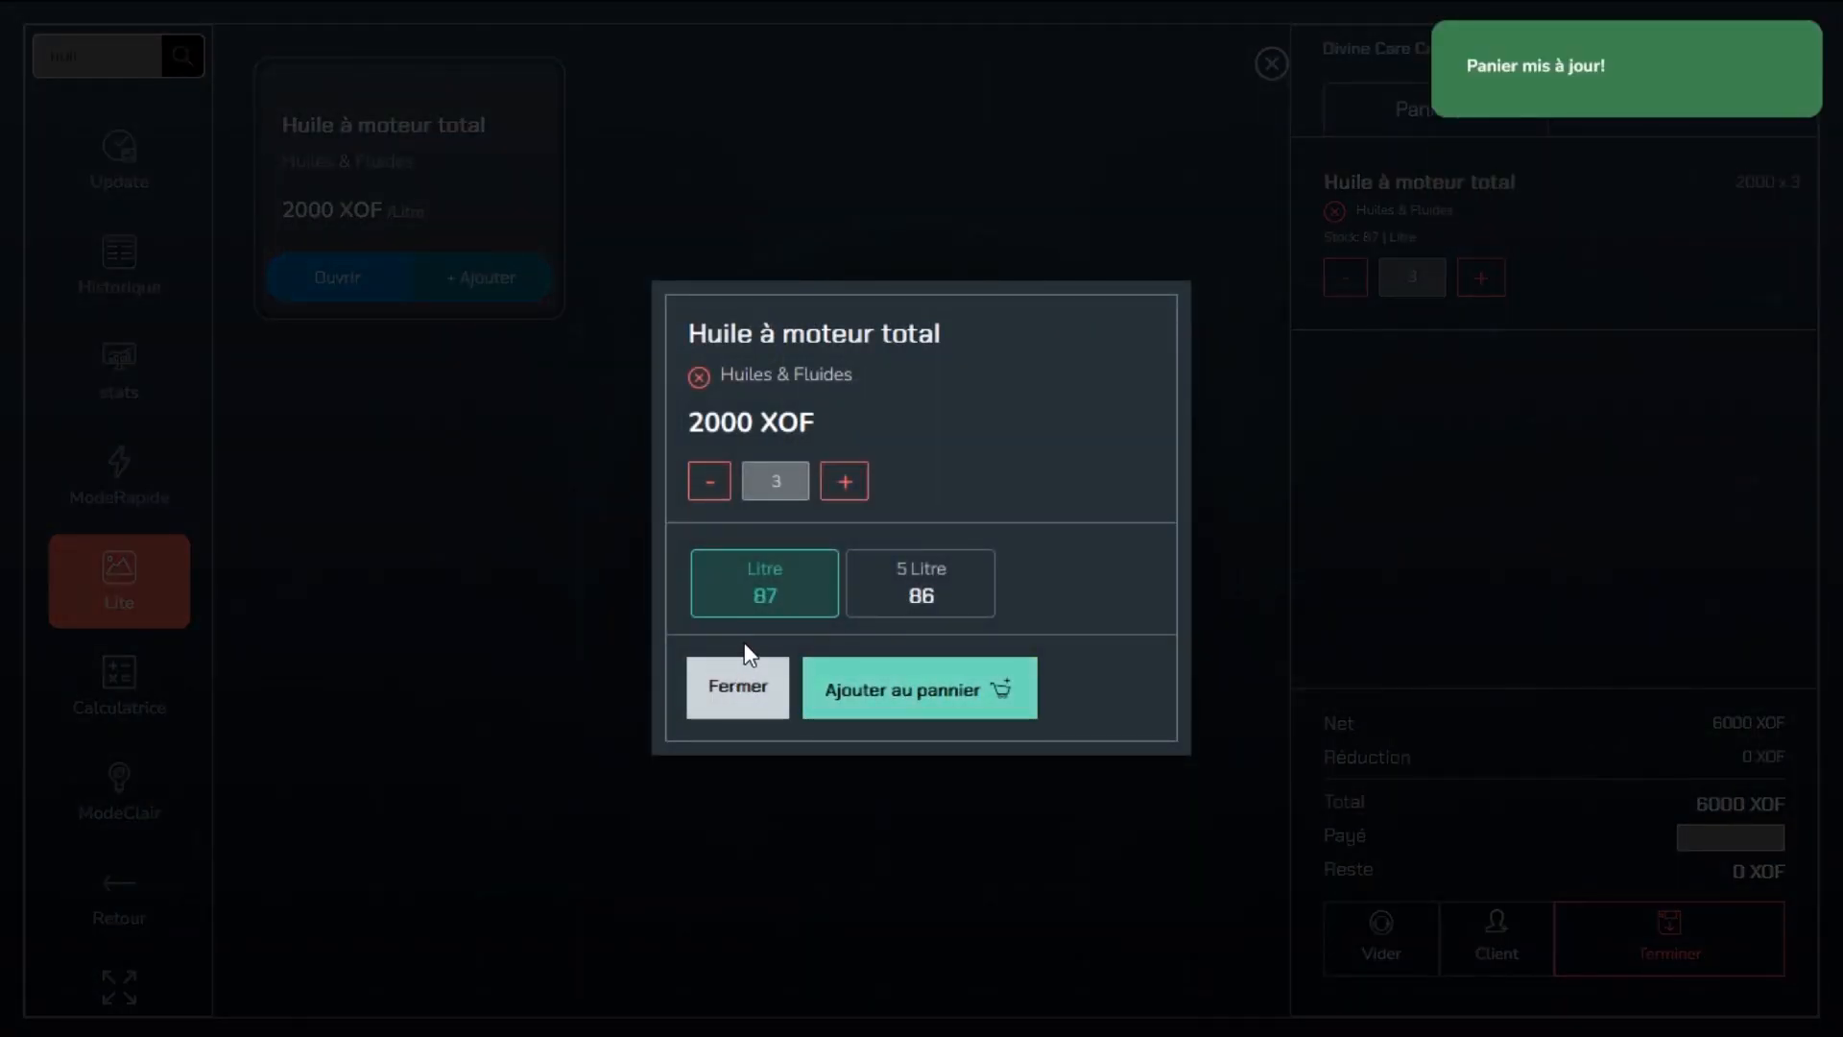
{"action": "left_click", "coordinate": [867, 607]}
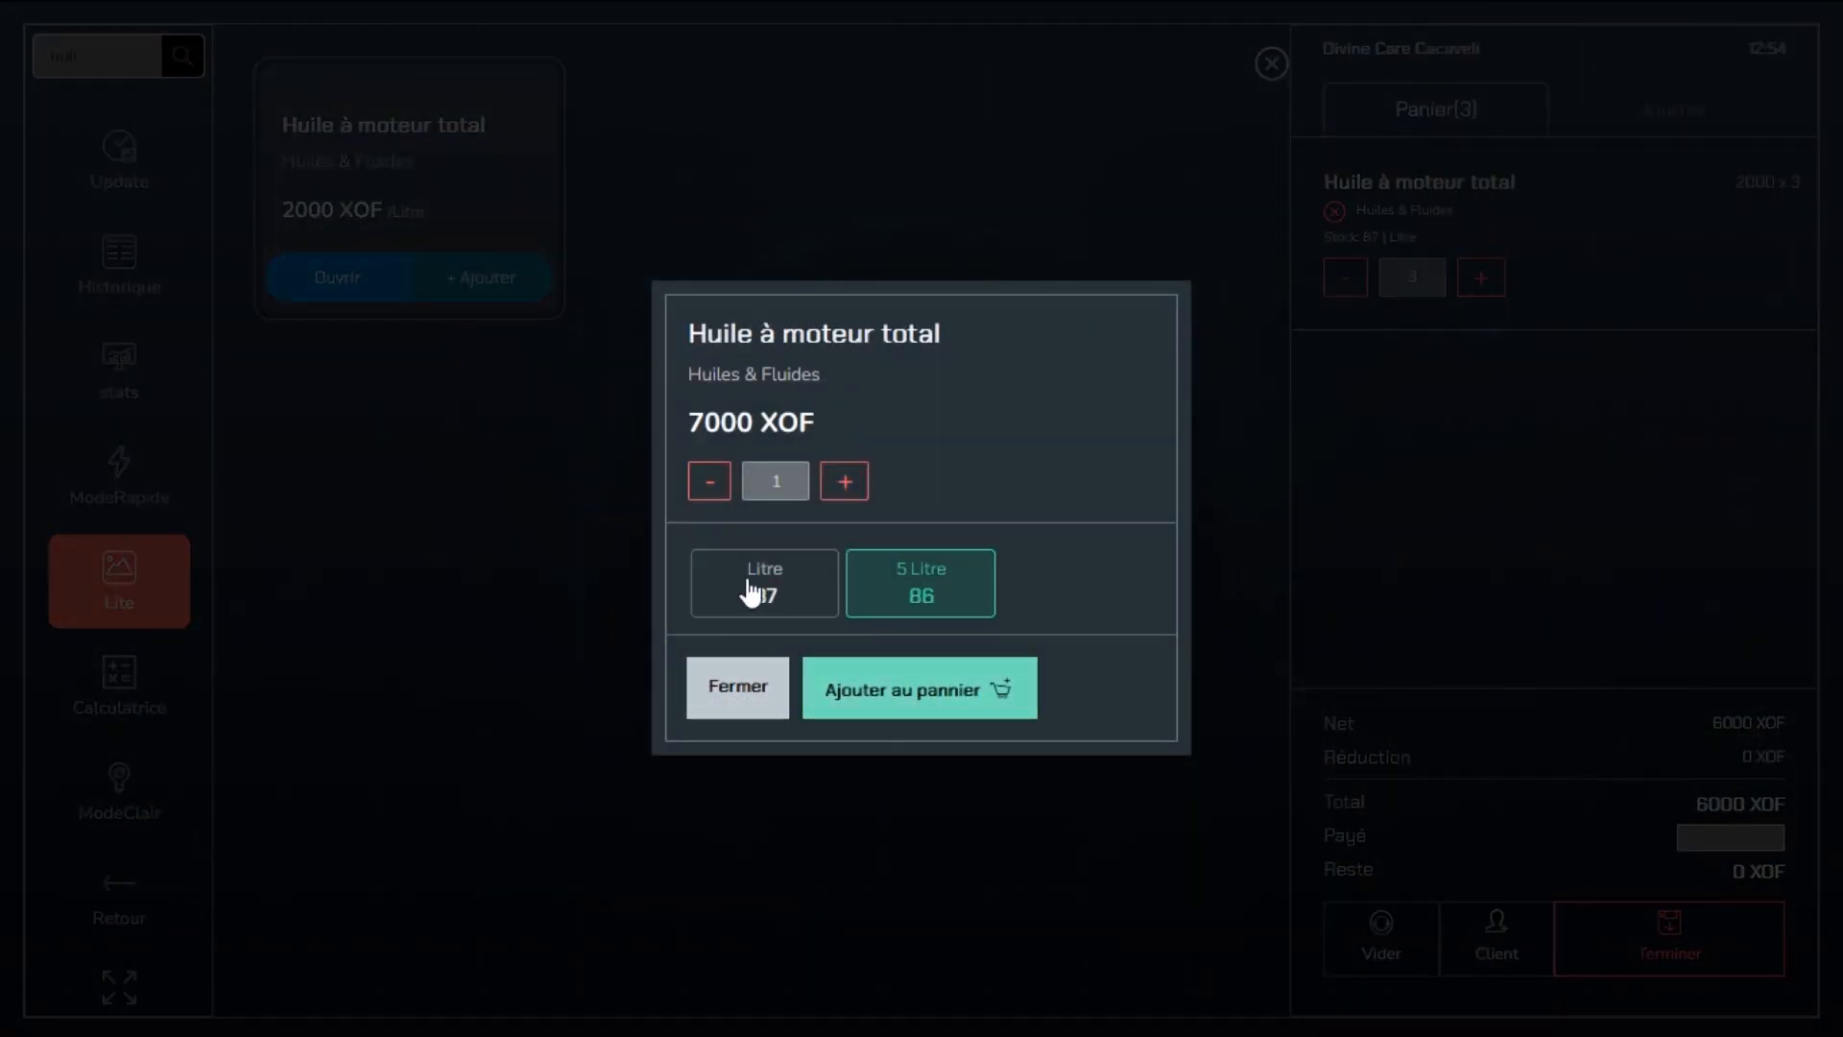
{"action": "left_click", "coordinate": [753, 589]}
{"action": "left_click", "coordinate": [736, 687]}
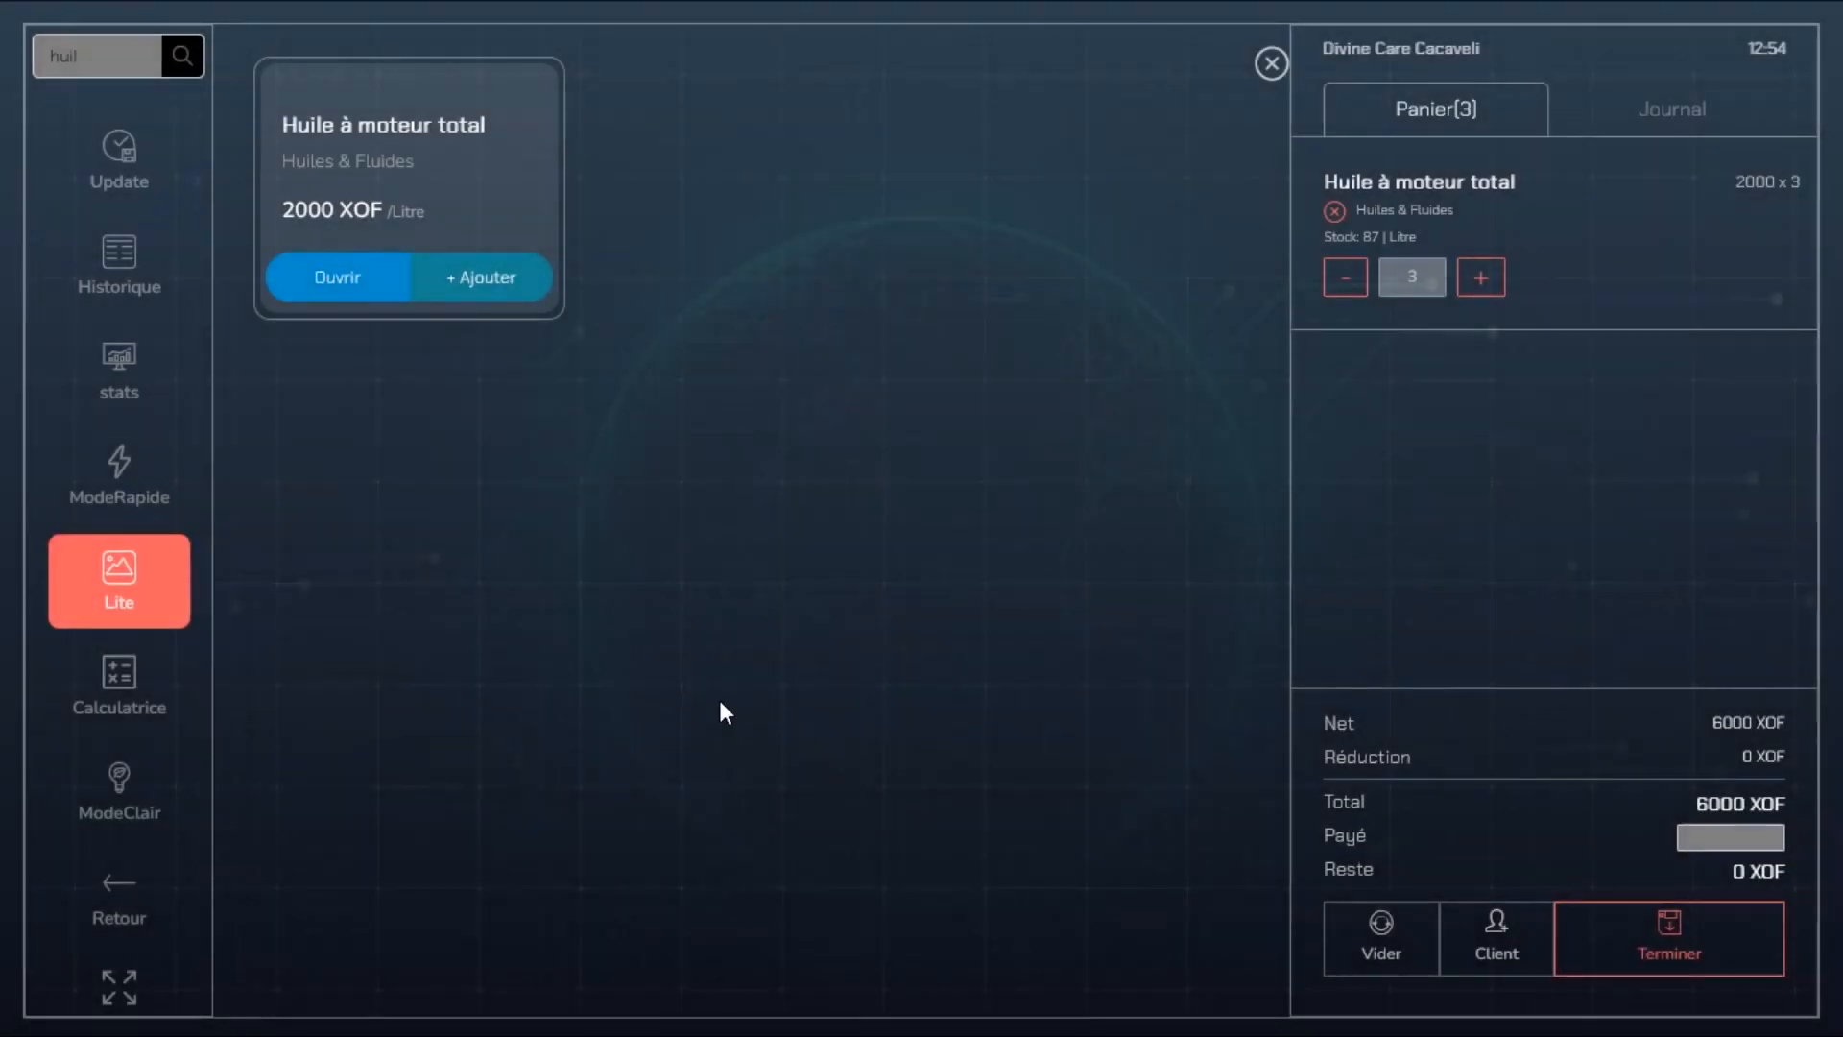
- Enable ModeRapide and add two more litres of Huile à moteur total, then view and close the product's details
{"action": "left_click", "coordinate": [123, 492]}
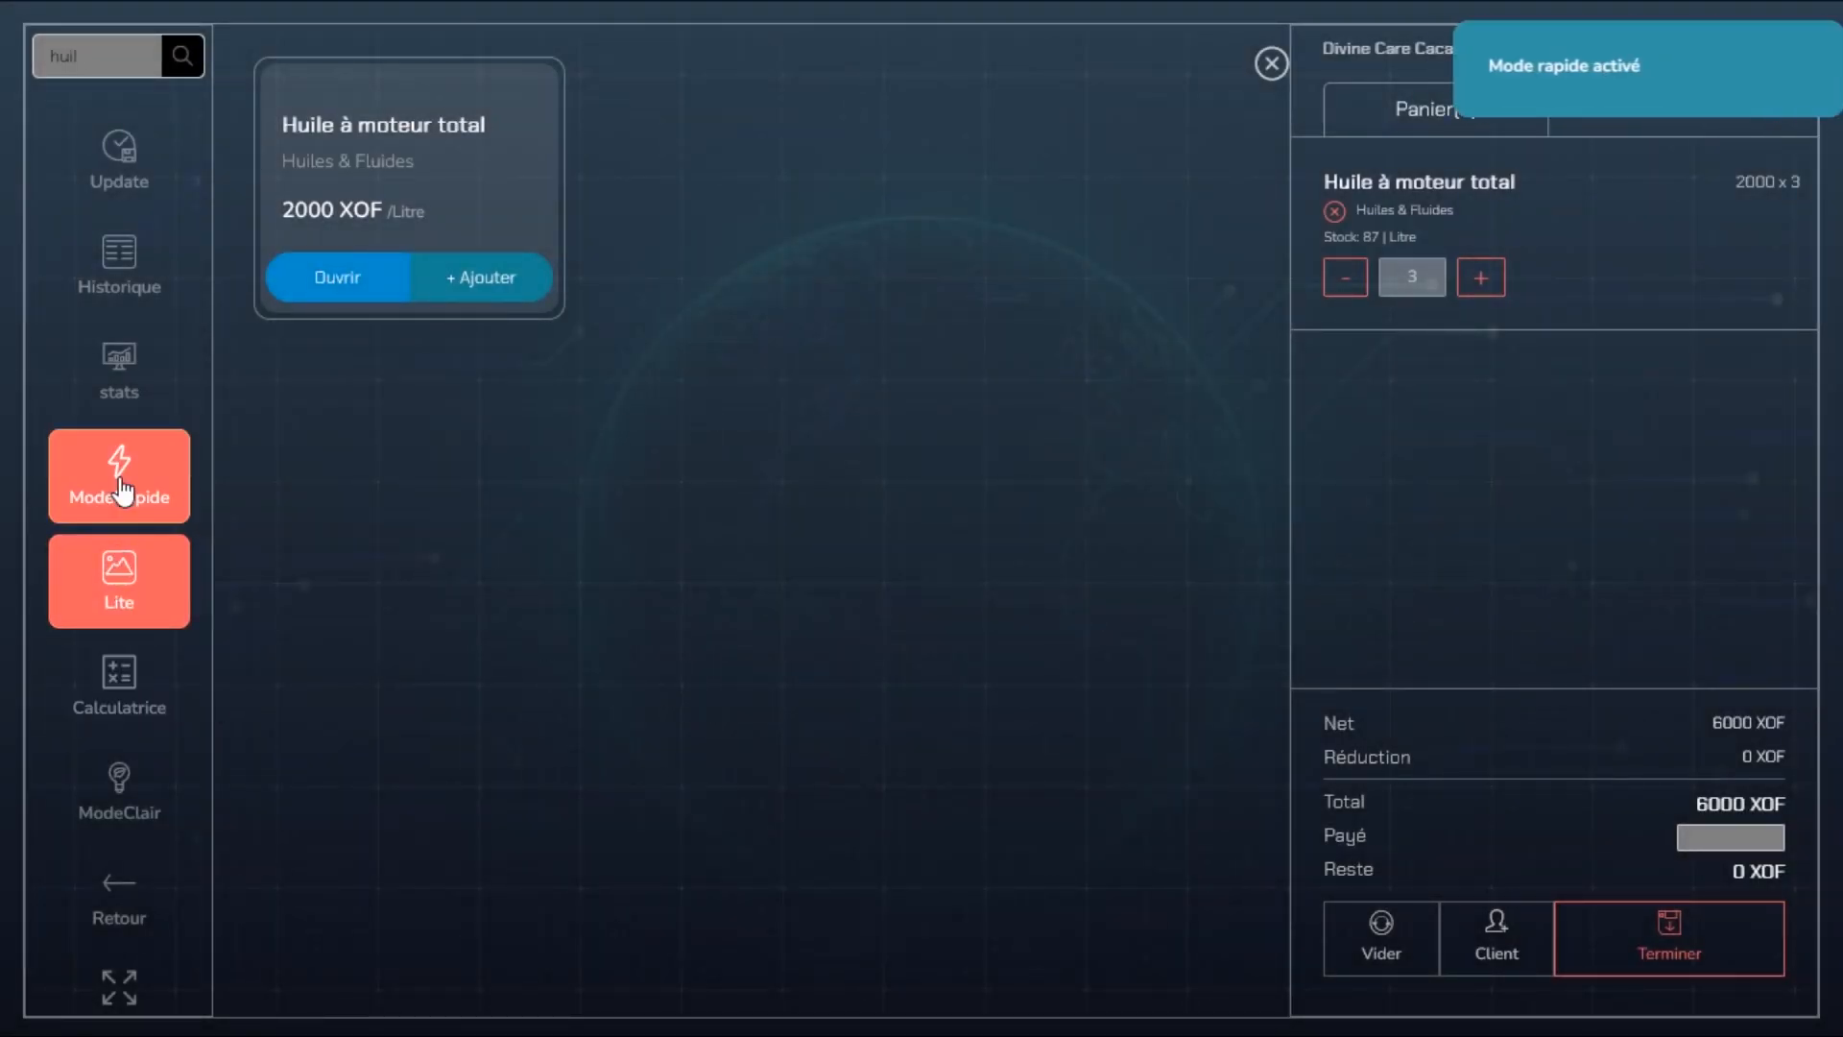
{"action": "left_click", "coordinate": [468, 288]}
{"action": "left_click", "coordinate": [467, 288]}
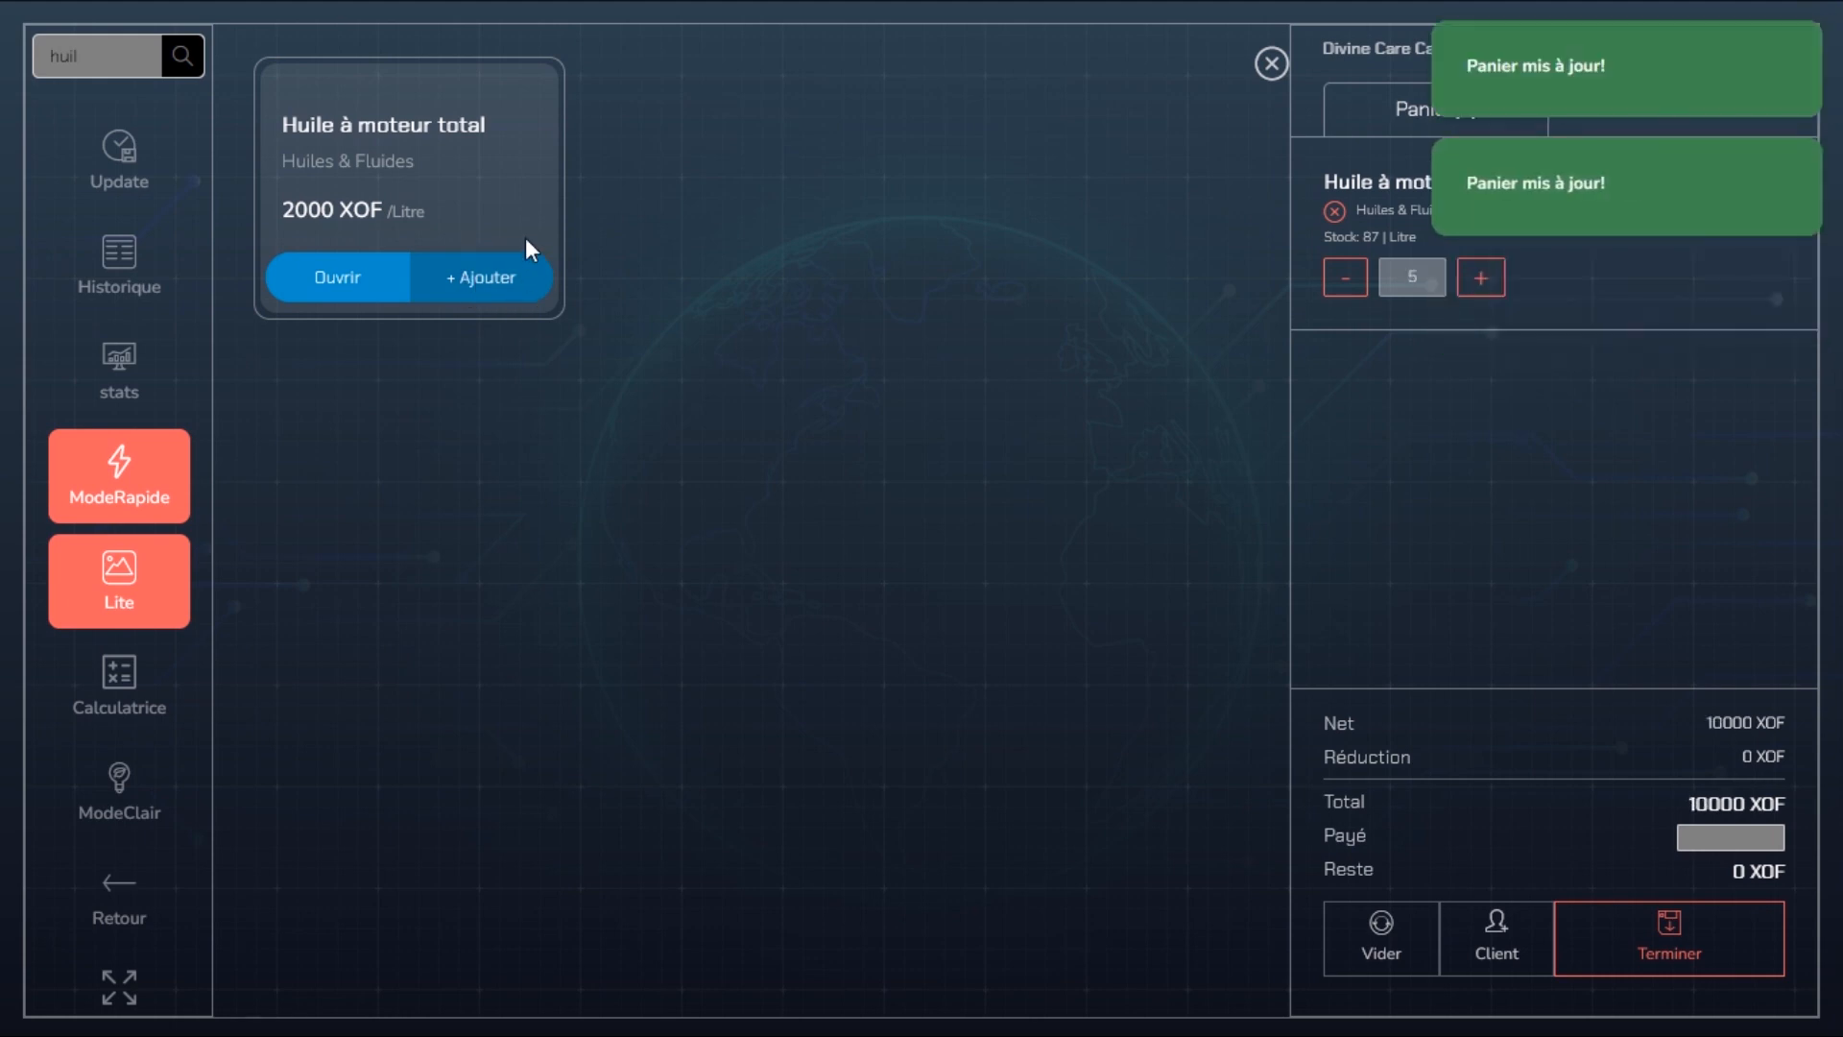
{"action": "left_click", "coordinate": [357, 277]}
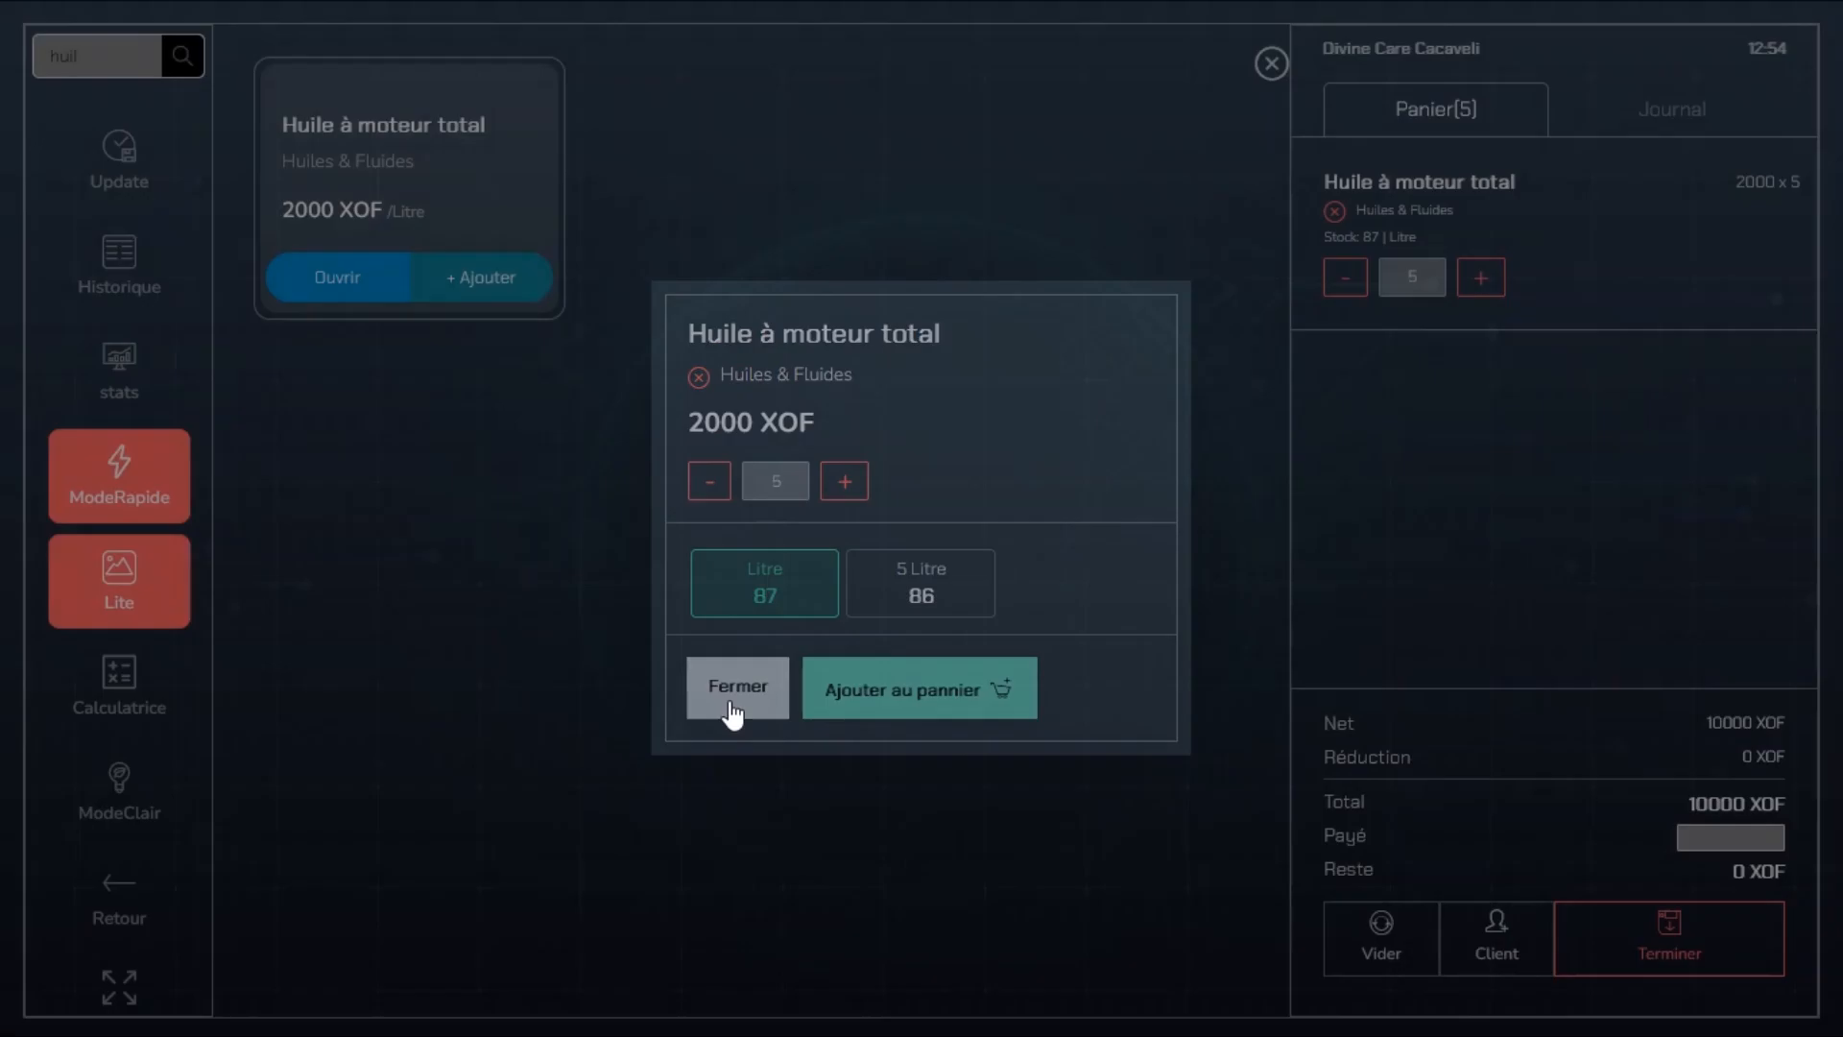
{"action": "left_click", "coordinate": [733, 688]}
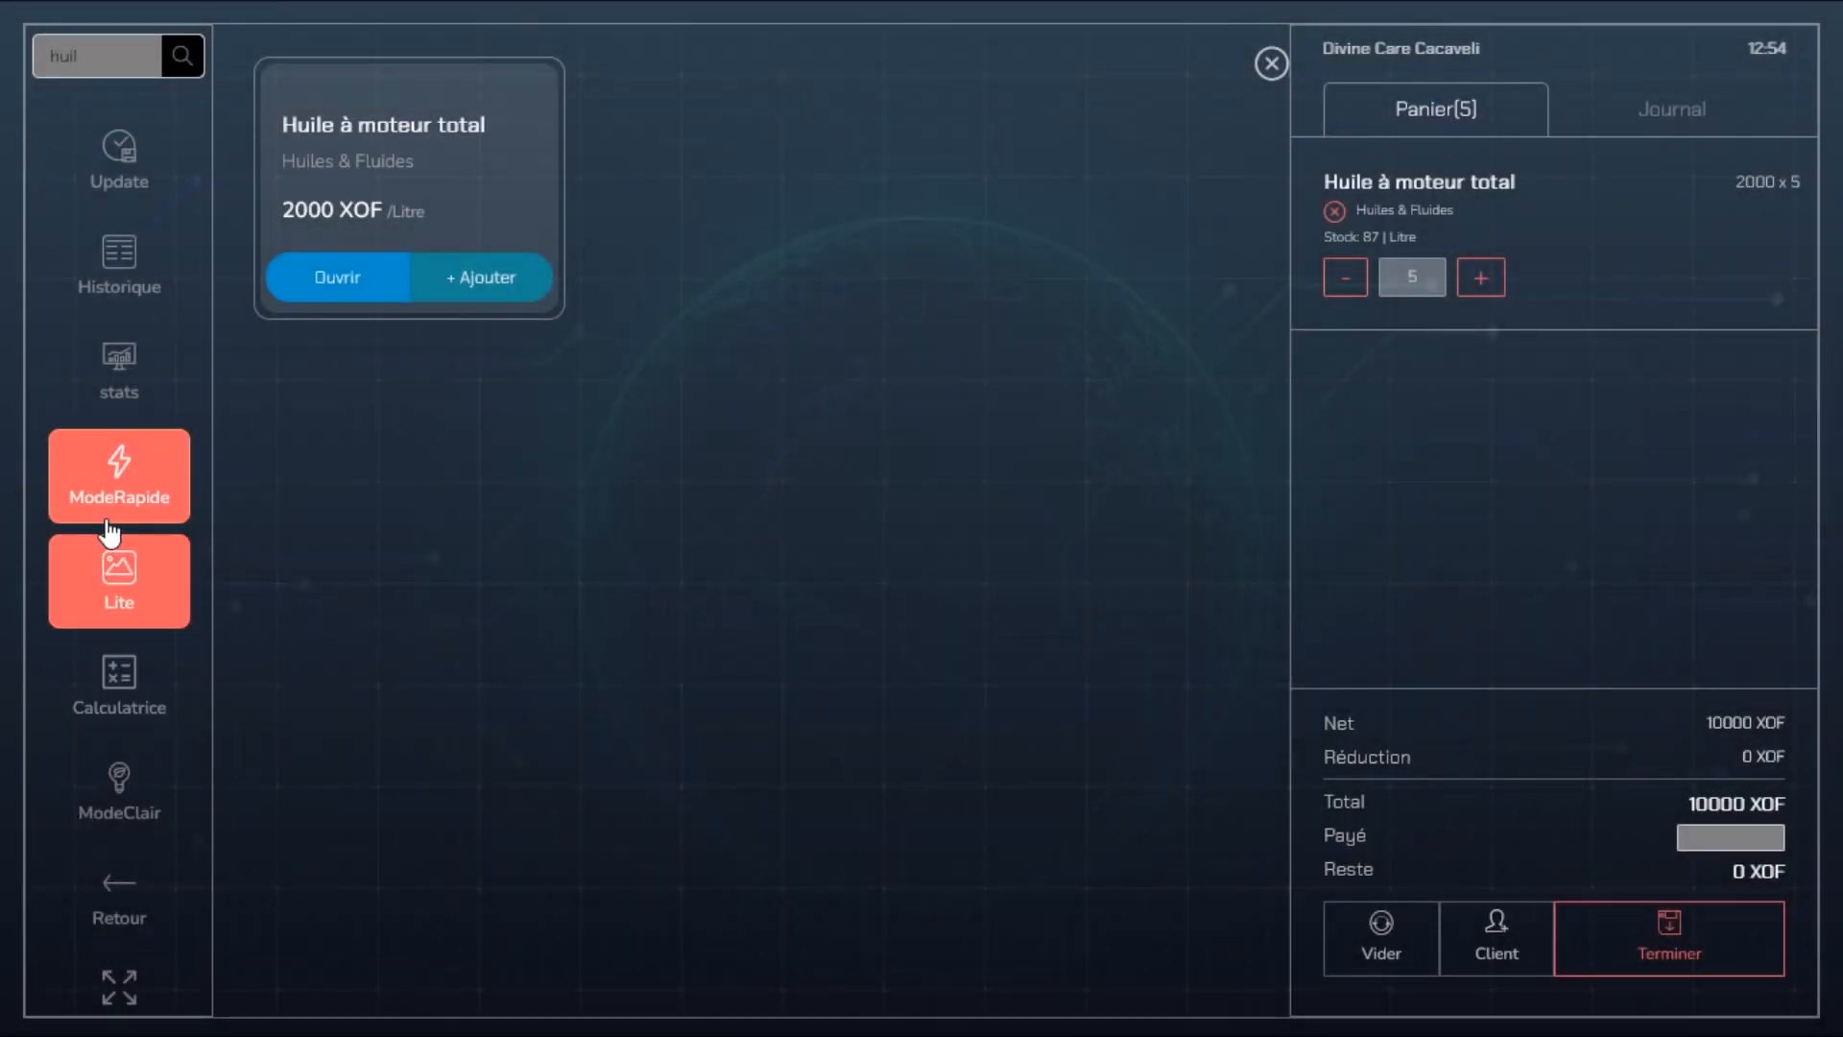
- Turn on ModeOffline and complete the motor oil sale with 10000 XOF as the amount paid
{"action": "scroll", "coordinate": [110, 530], "scroll_direction": "up", "scroll_amount": 3}
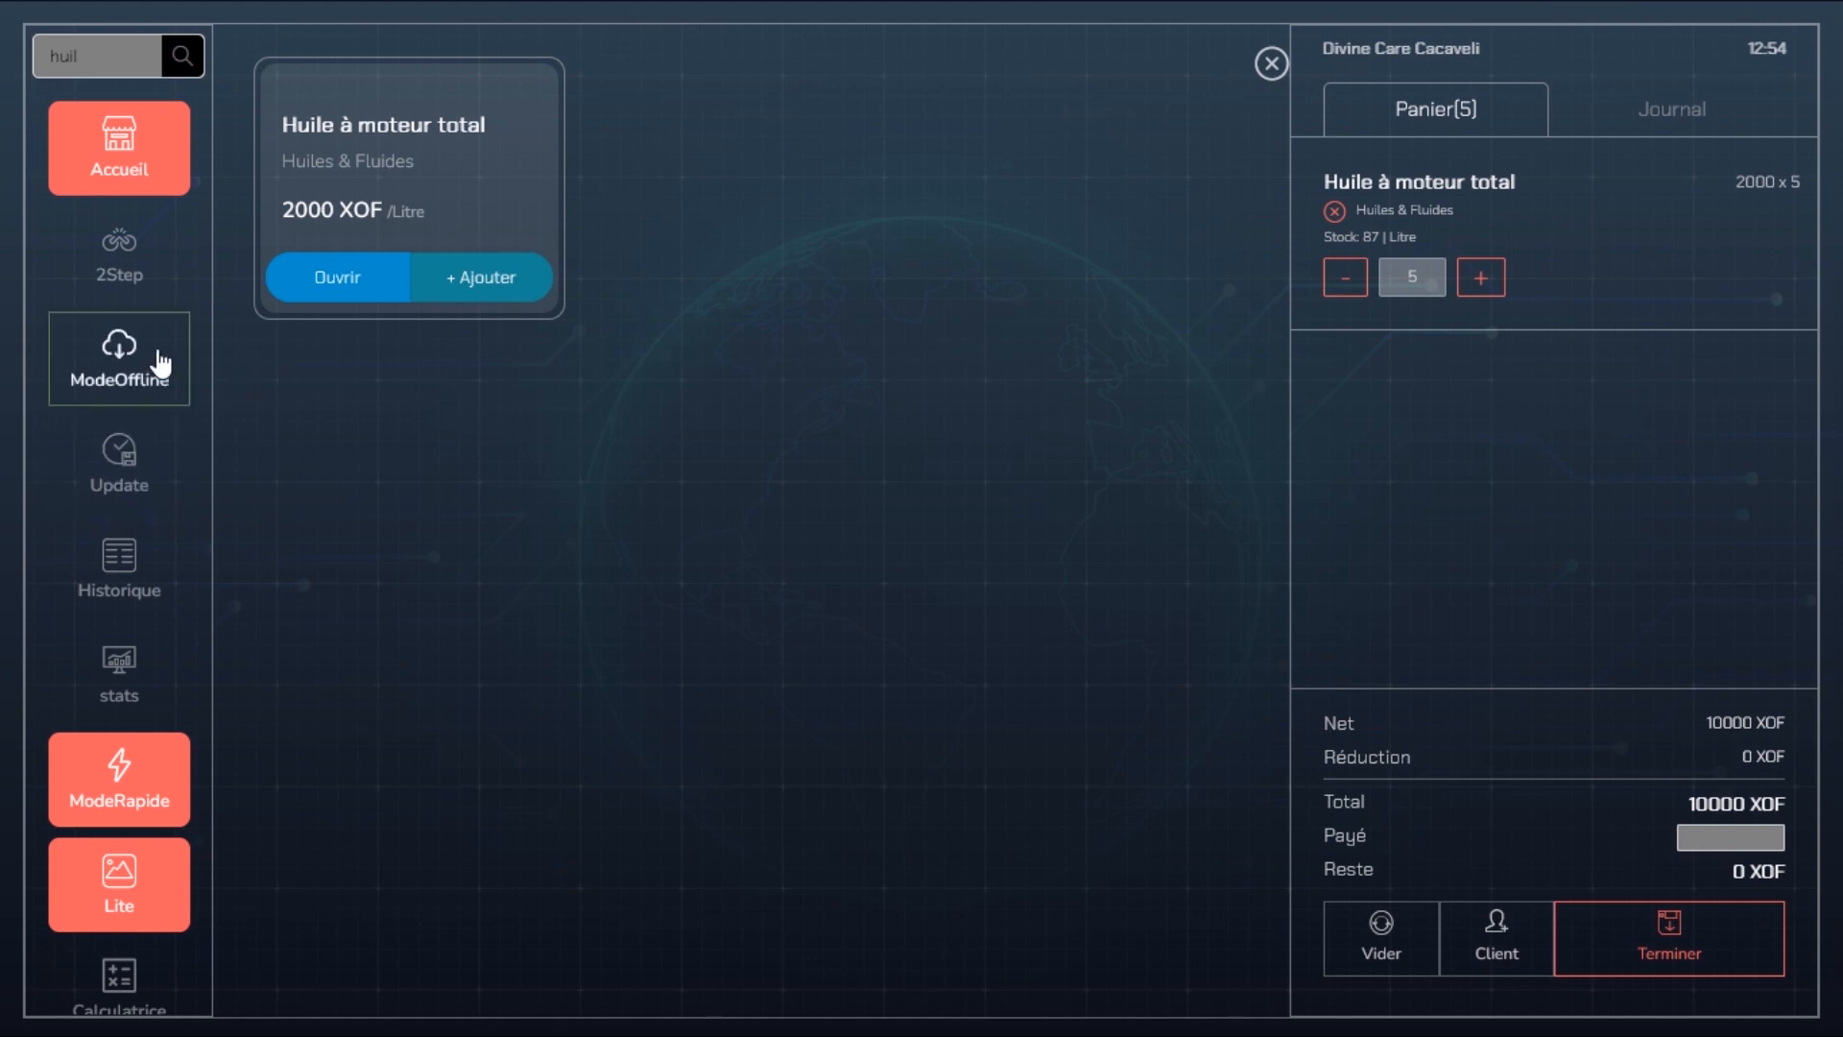
{"action": "left_click", "coordinate": [129, 366]}
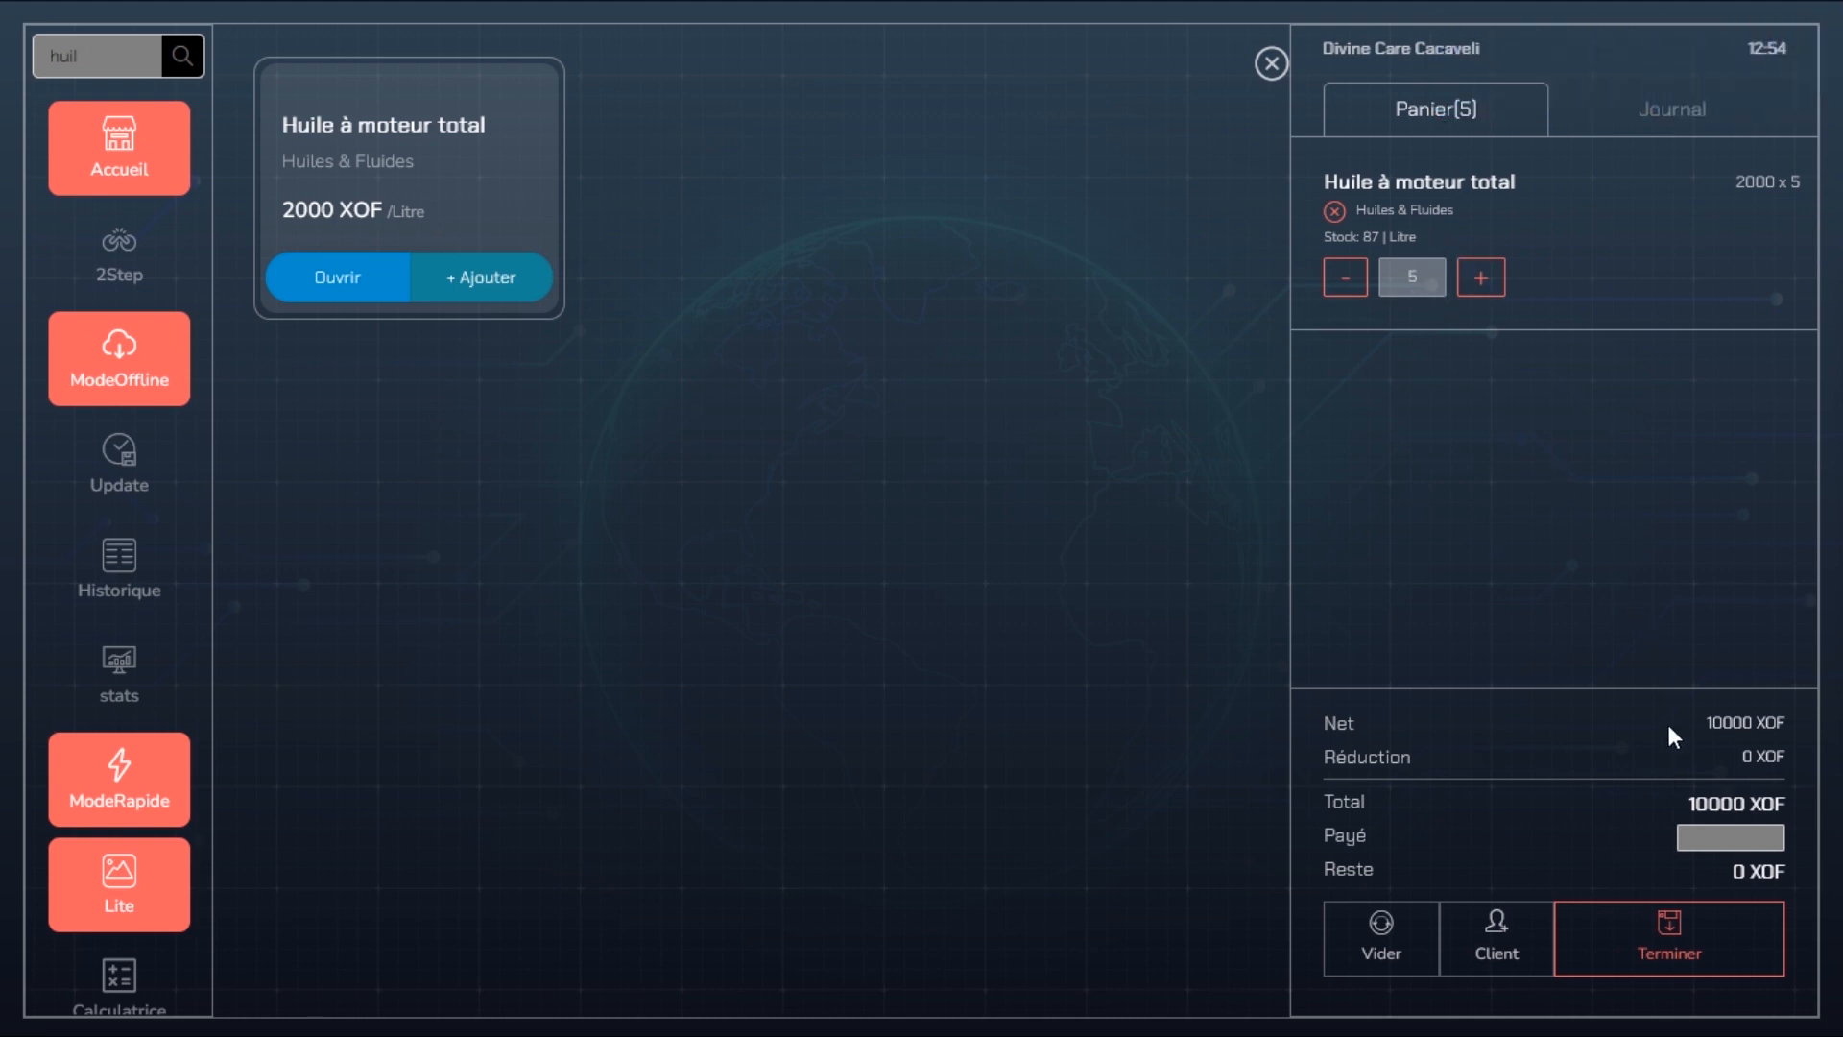
{"action": "left_click", "coordinate": [1711, 838]}
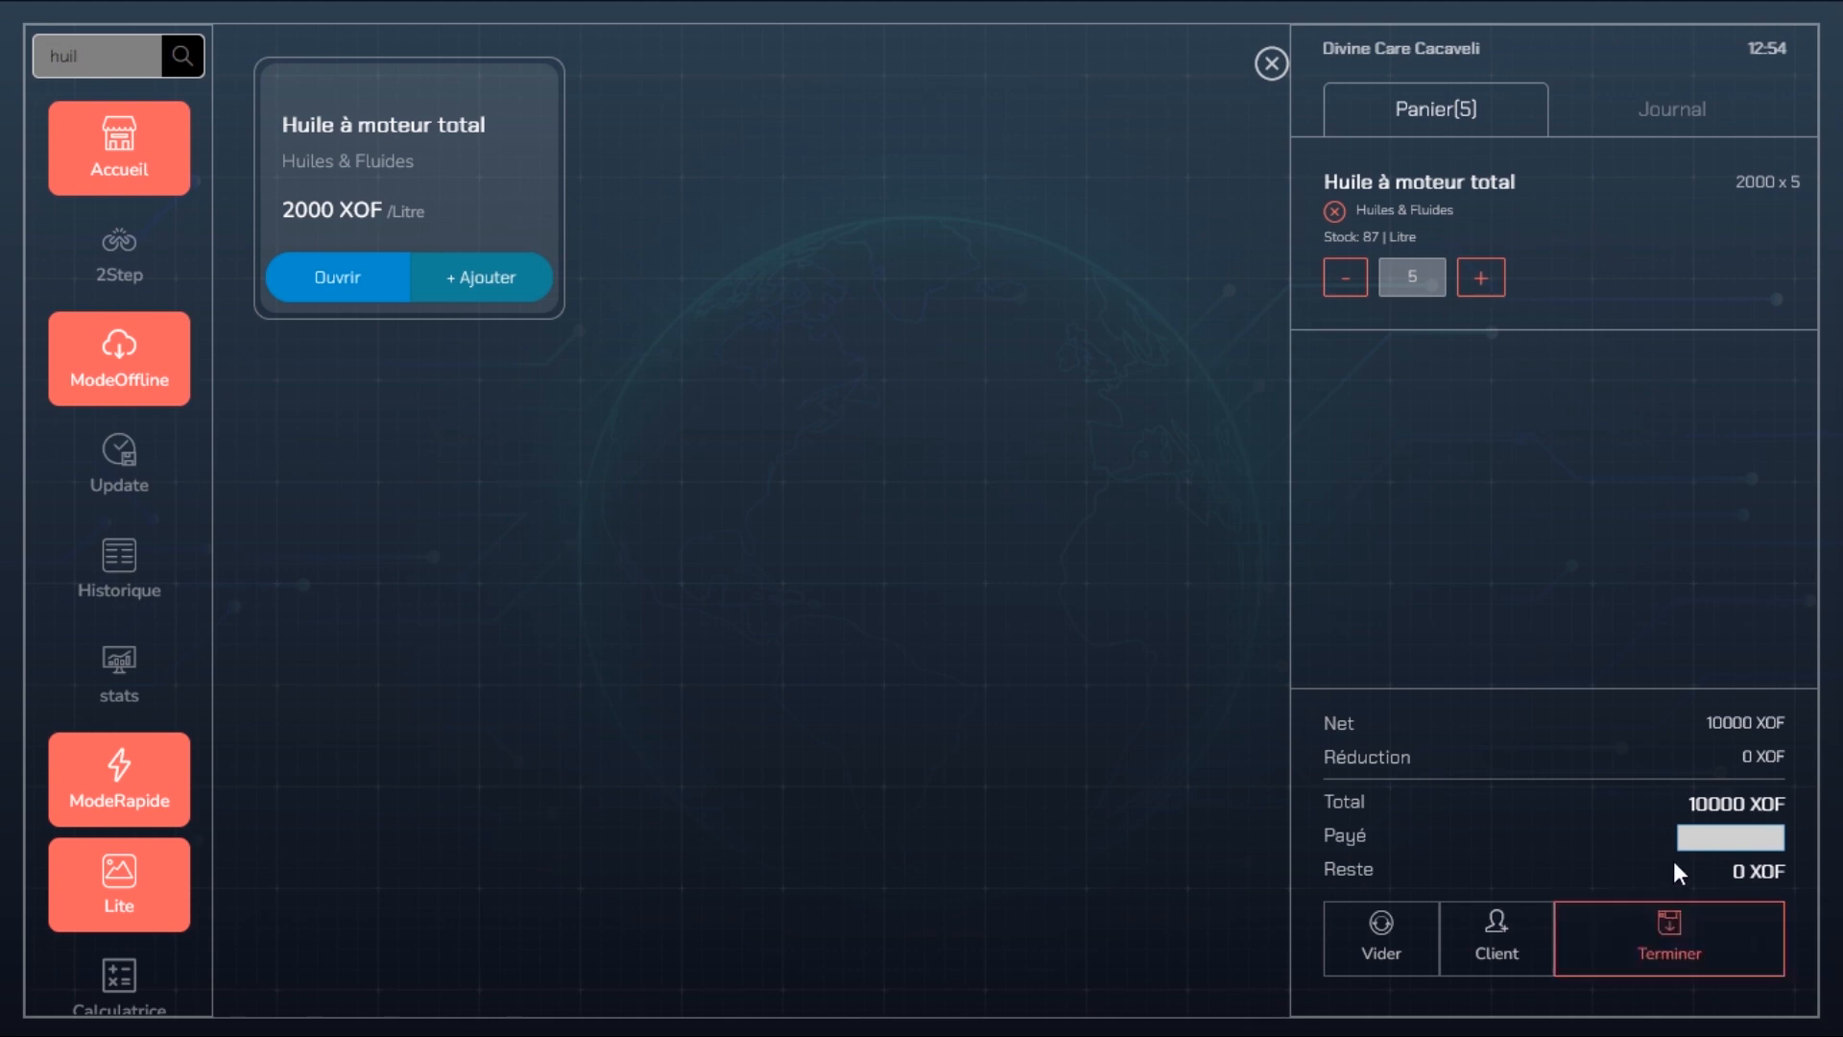
{"action": "type", "text": "10000"}
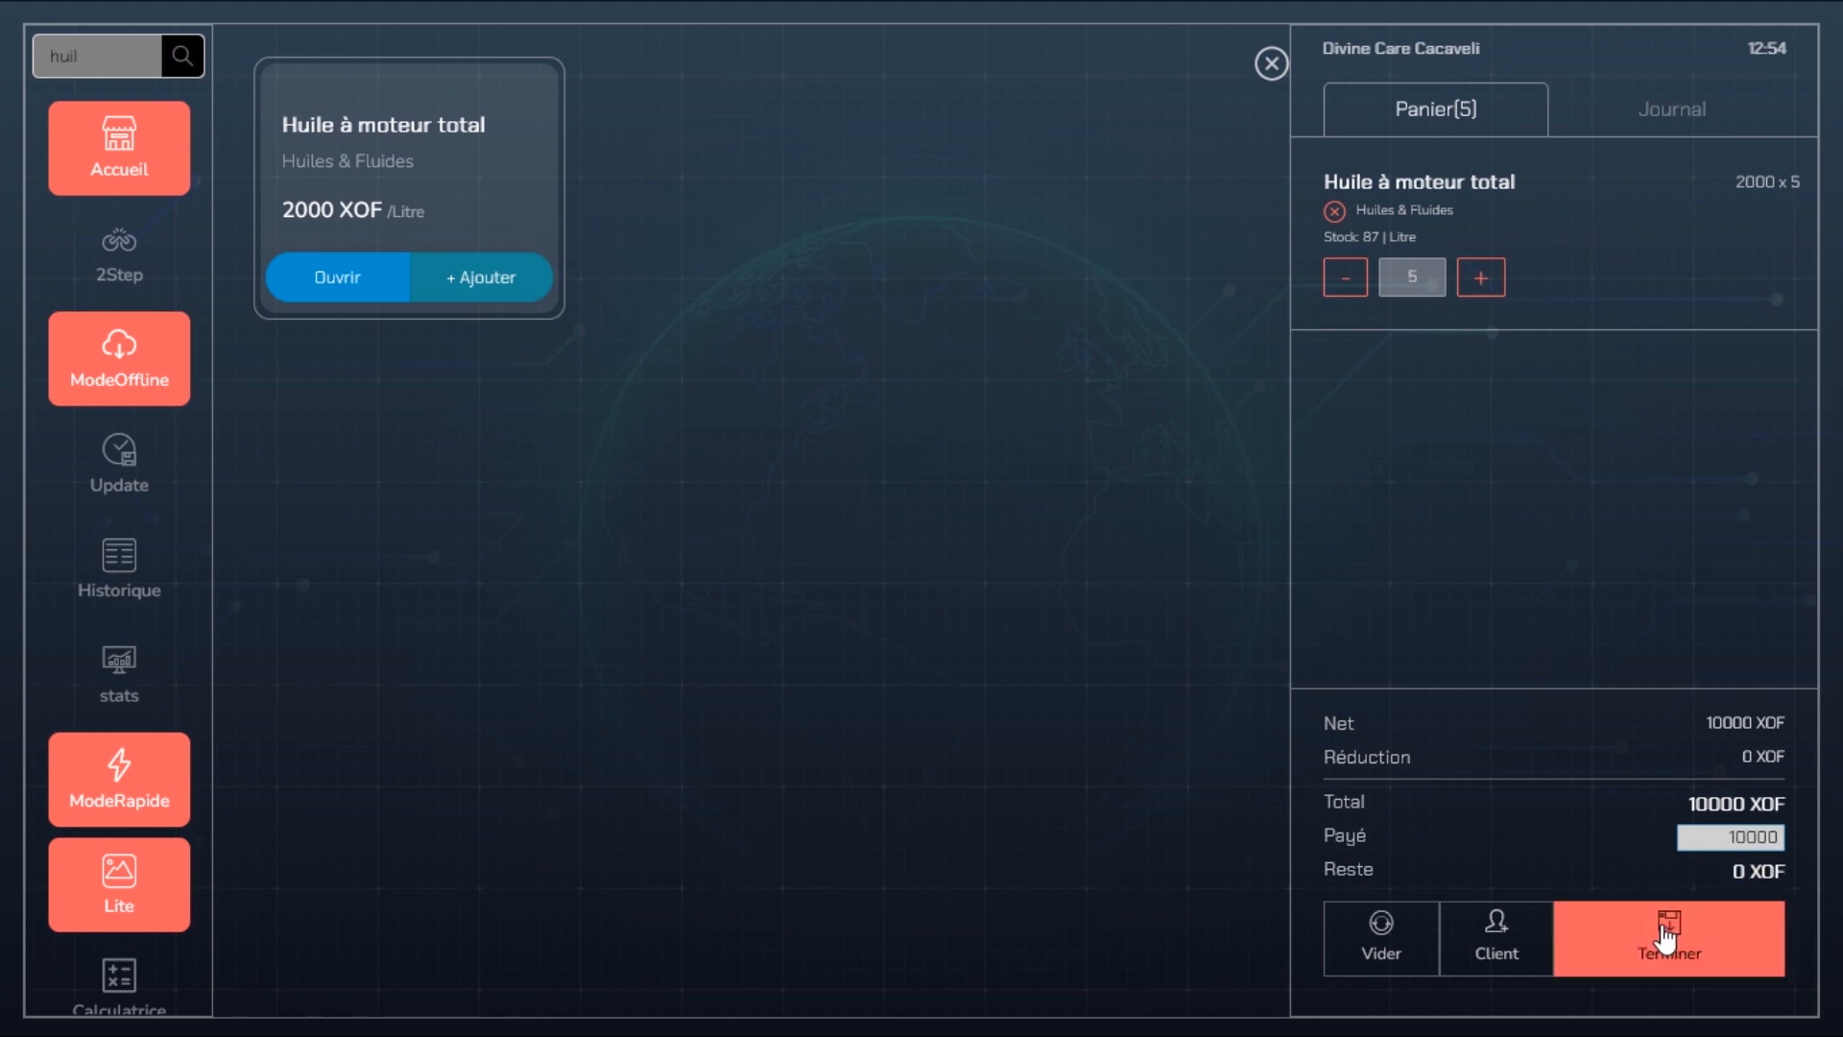
{"action": "left_click", "coordinate": [1668, 936]}
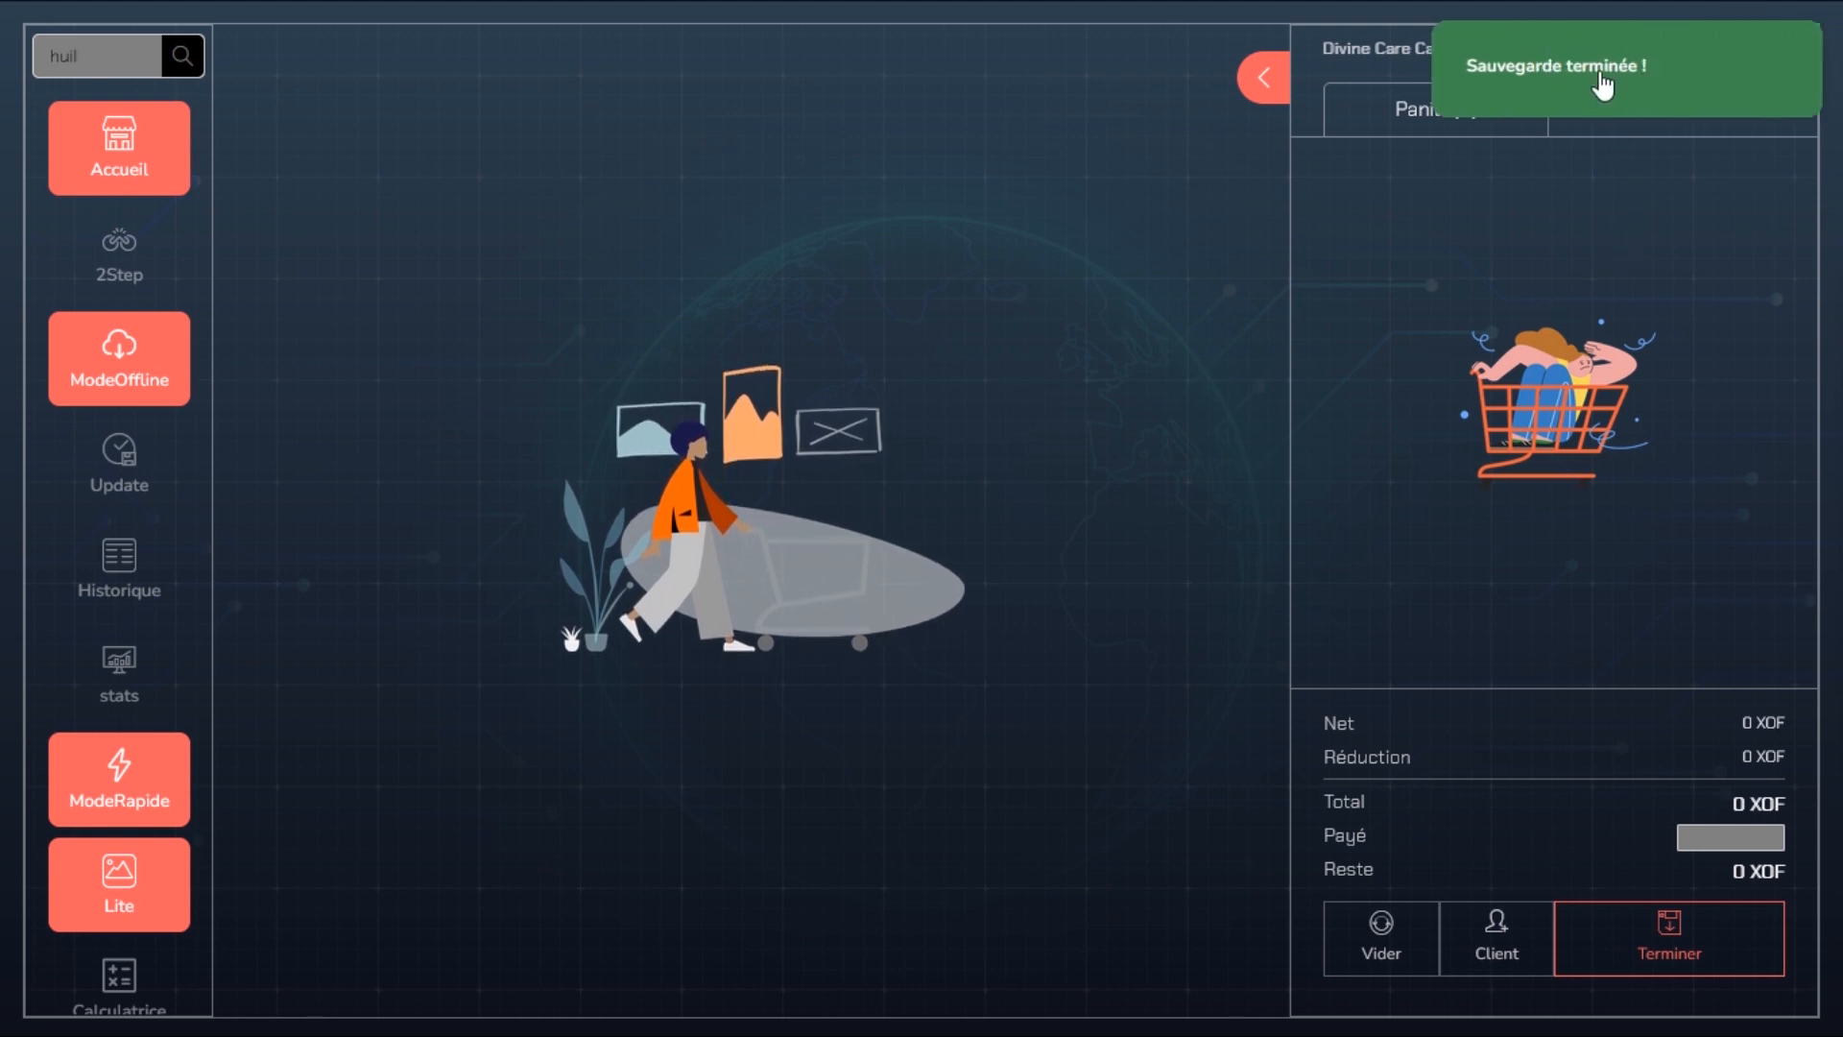
- Dismiss the save notification and view the sales statistics per seller
{"action": "left_click", "coordinate": [1587, 75]}
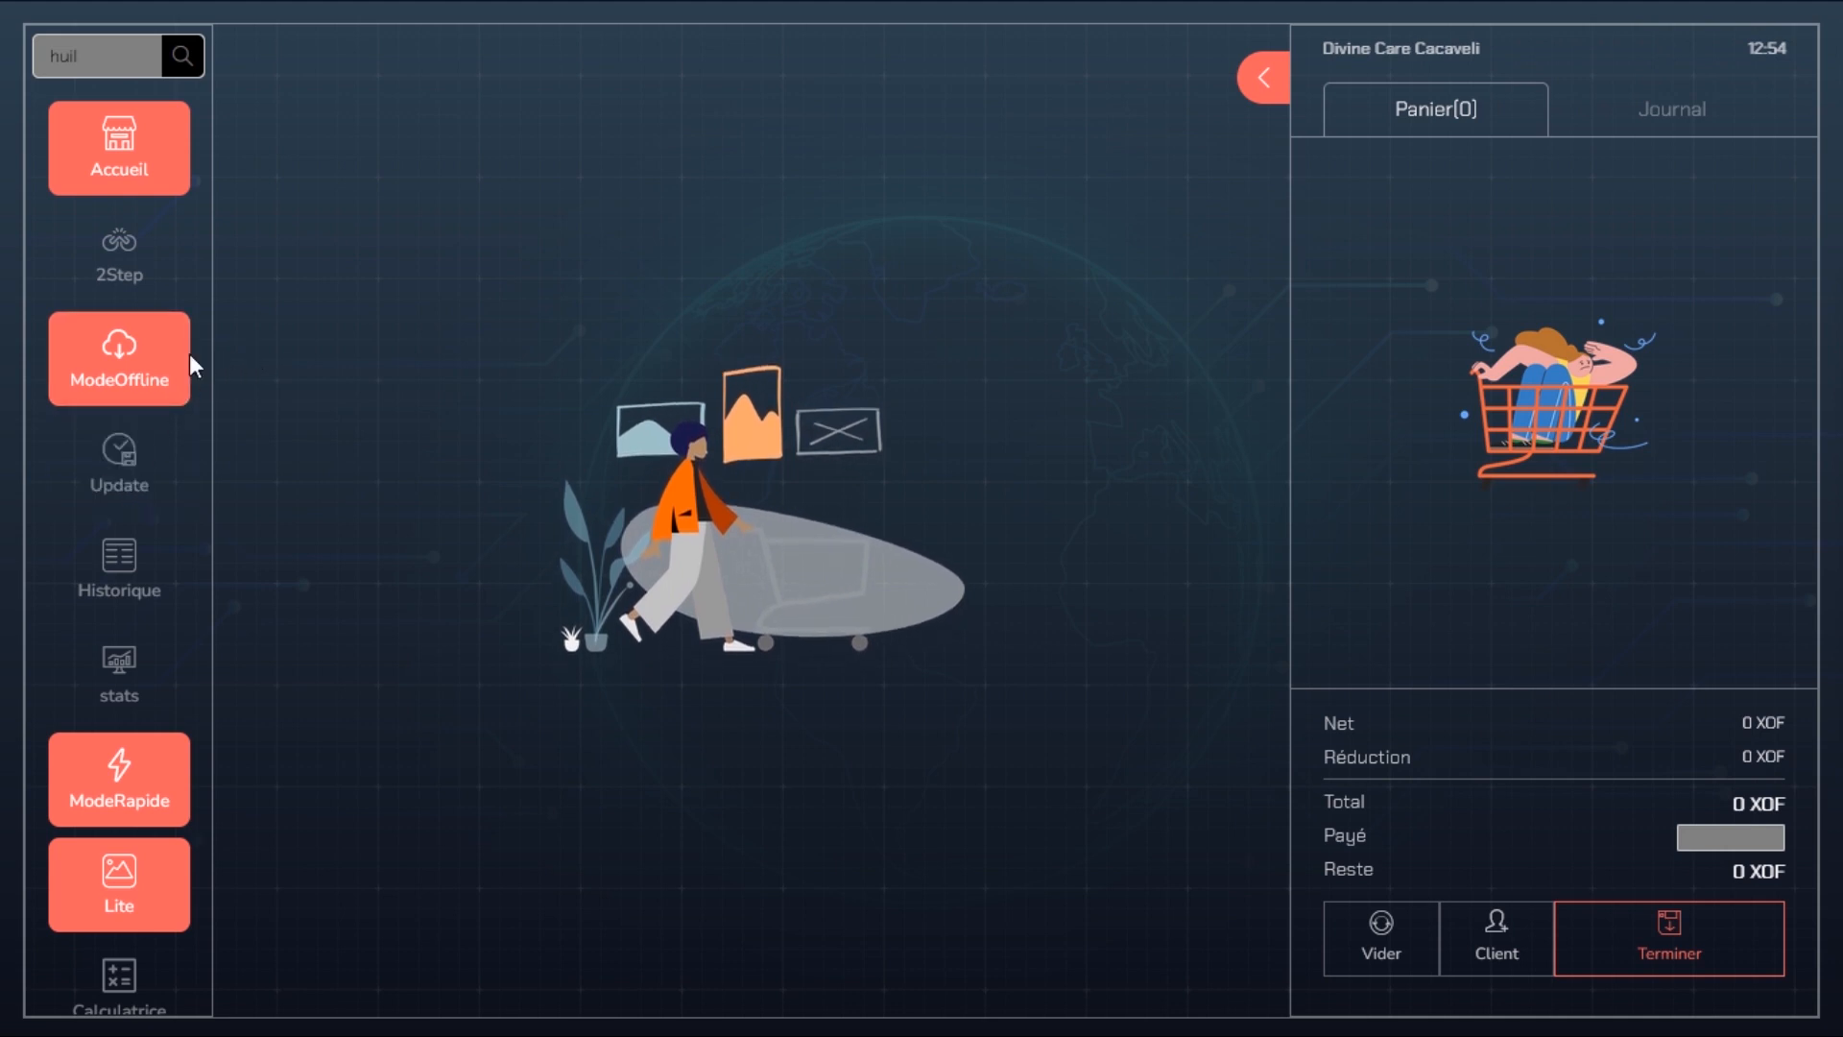
{"action": "scroll", "coordinate": [101, 599], "scroll_direction": "down", "scroll_amount": 3}
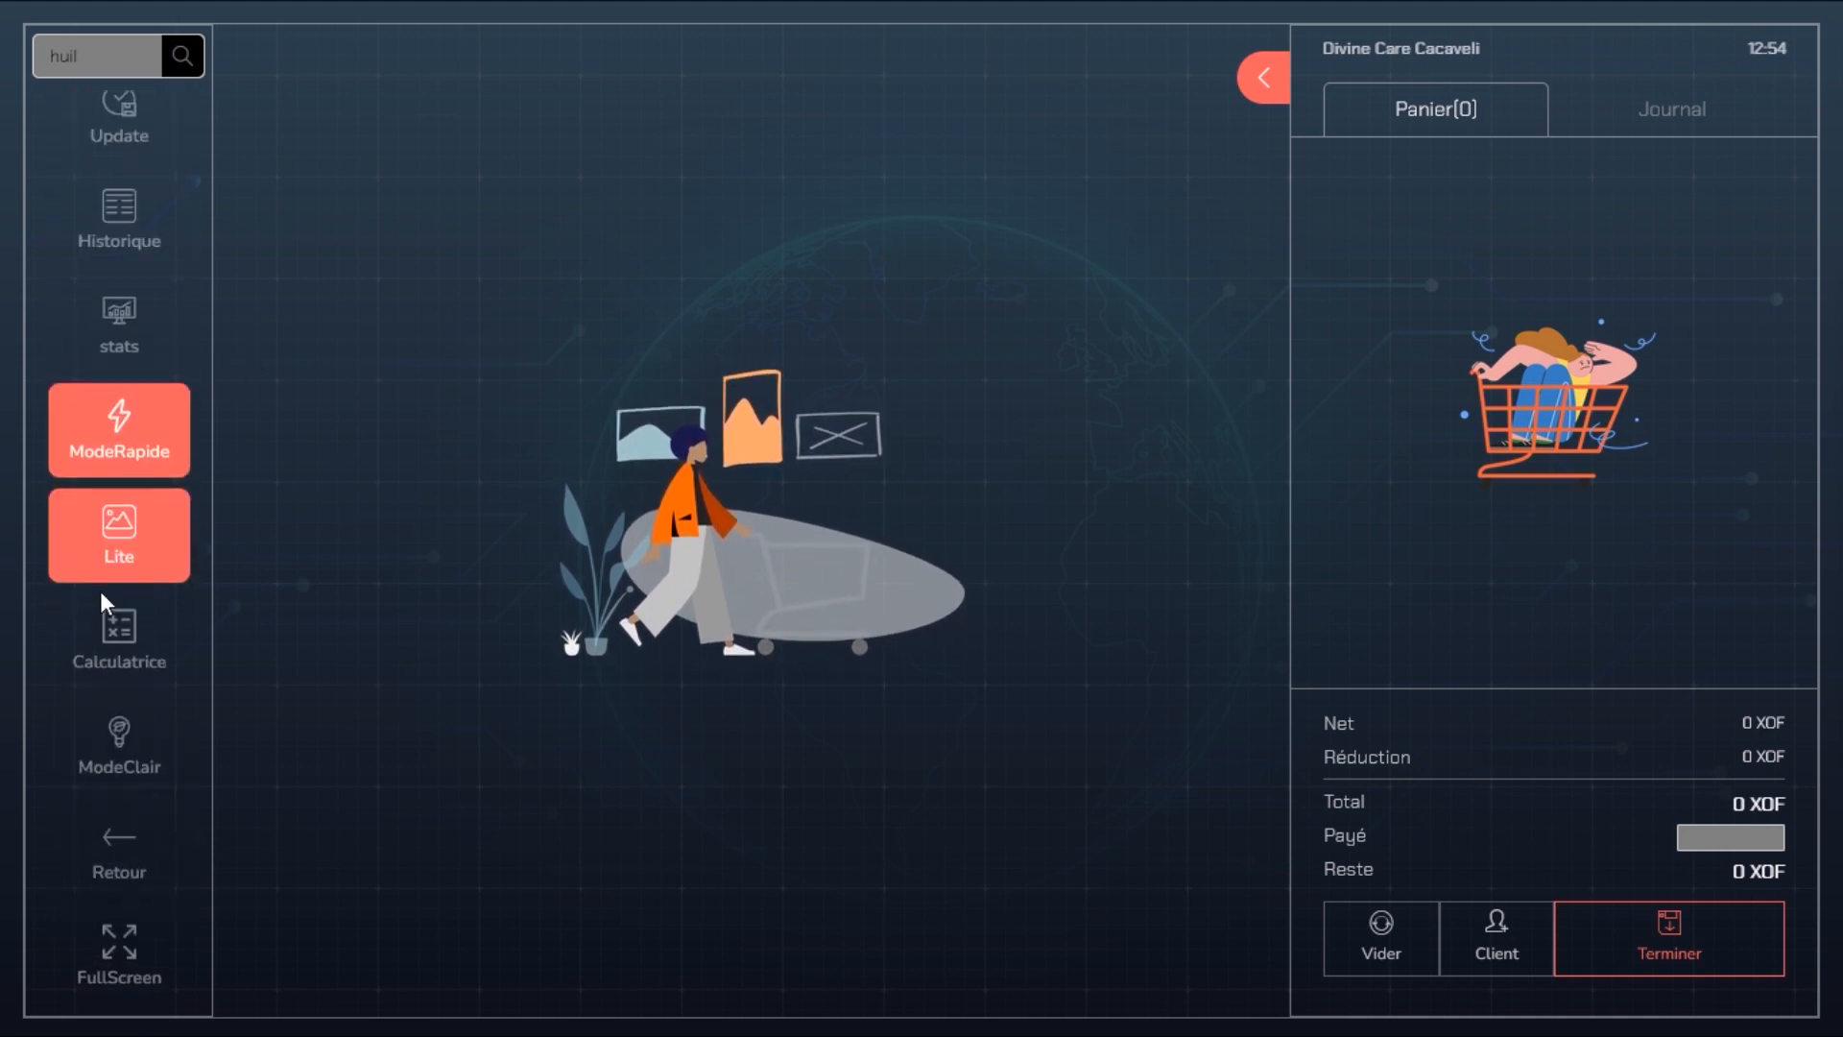
{"action": "scroll", "coordinate": [128, 370], "scroll_direction": "up", "scroll_amount": 3}
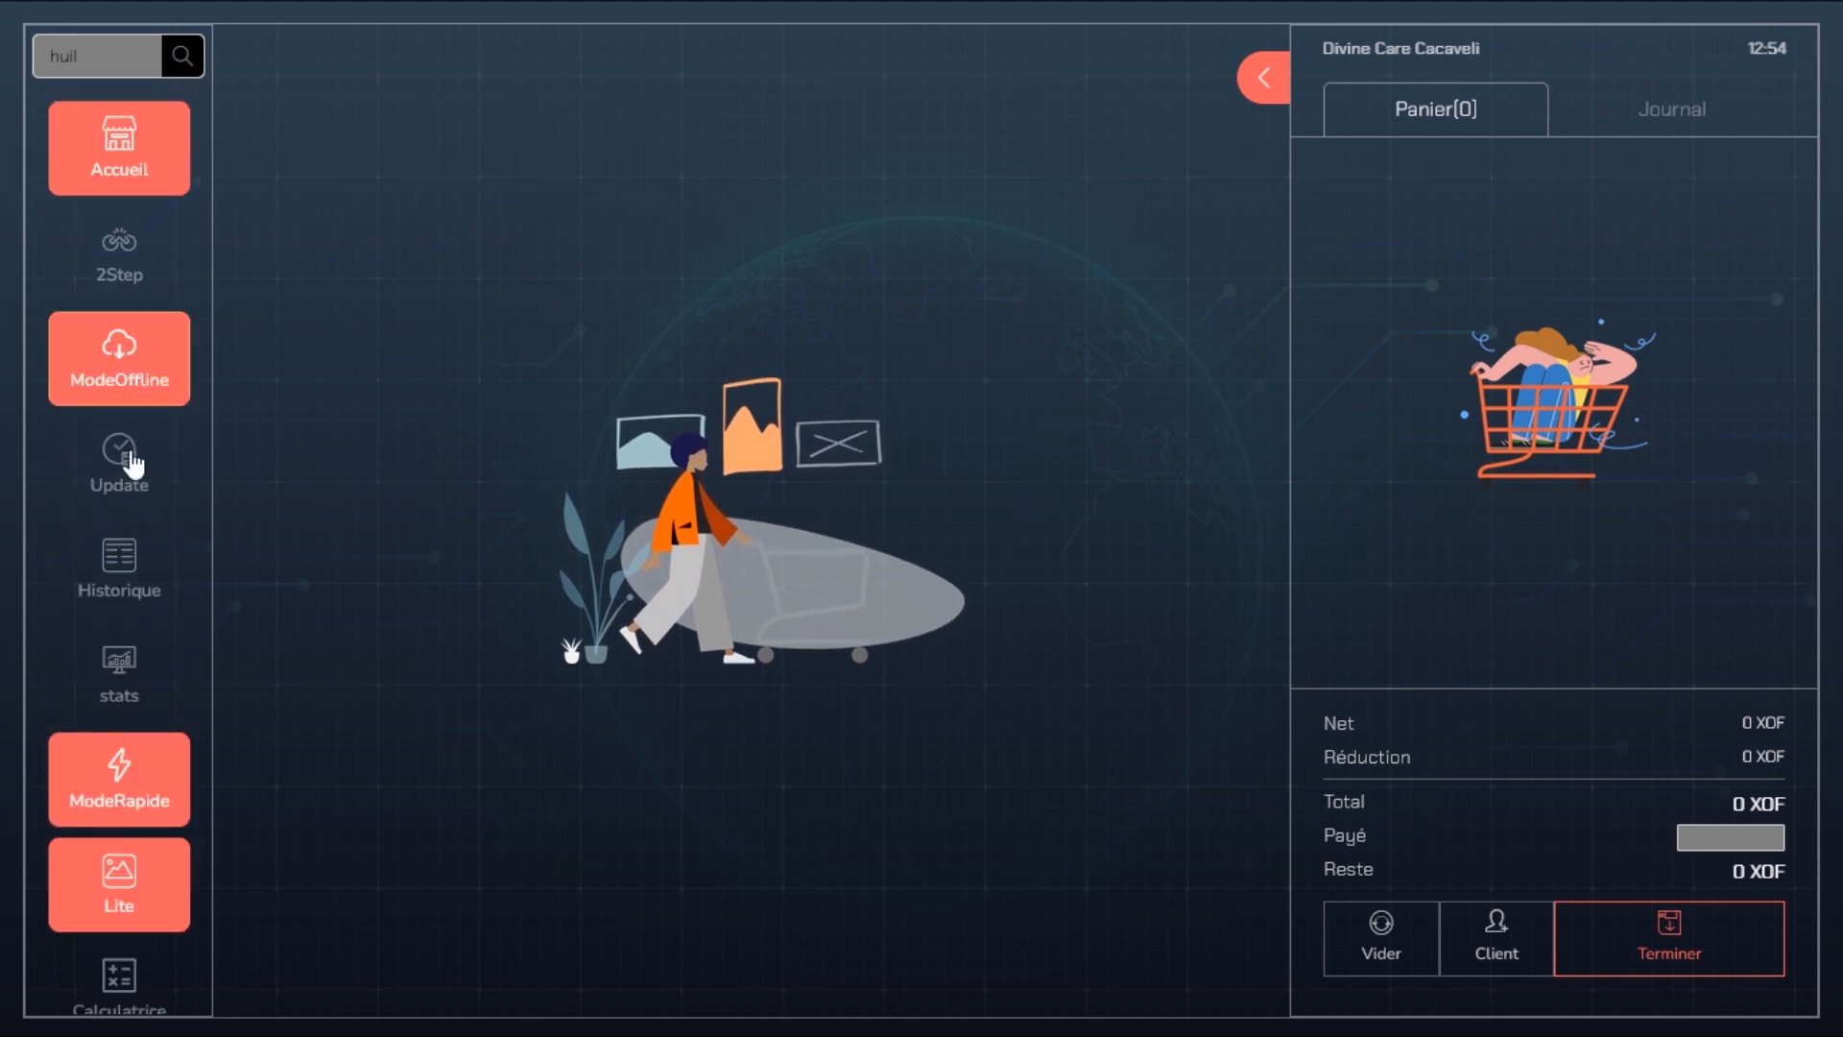
{"action": "left_click", "coordinate": [123, 672]}
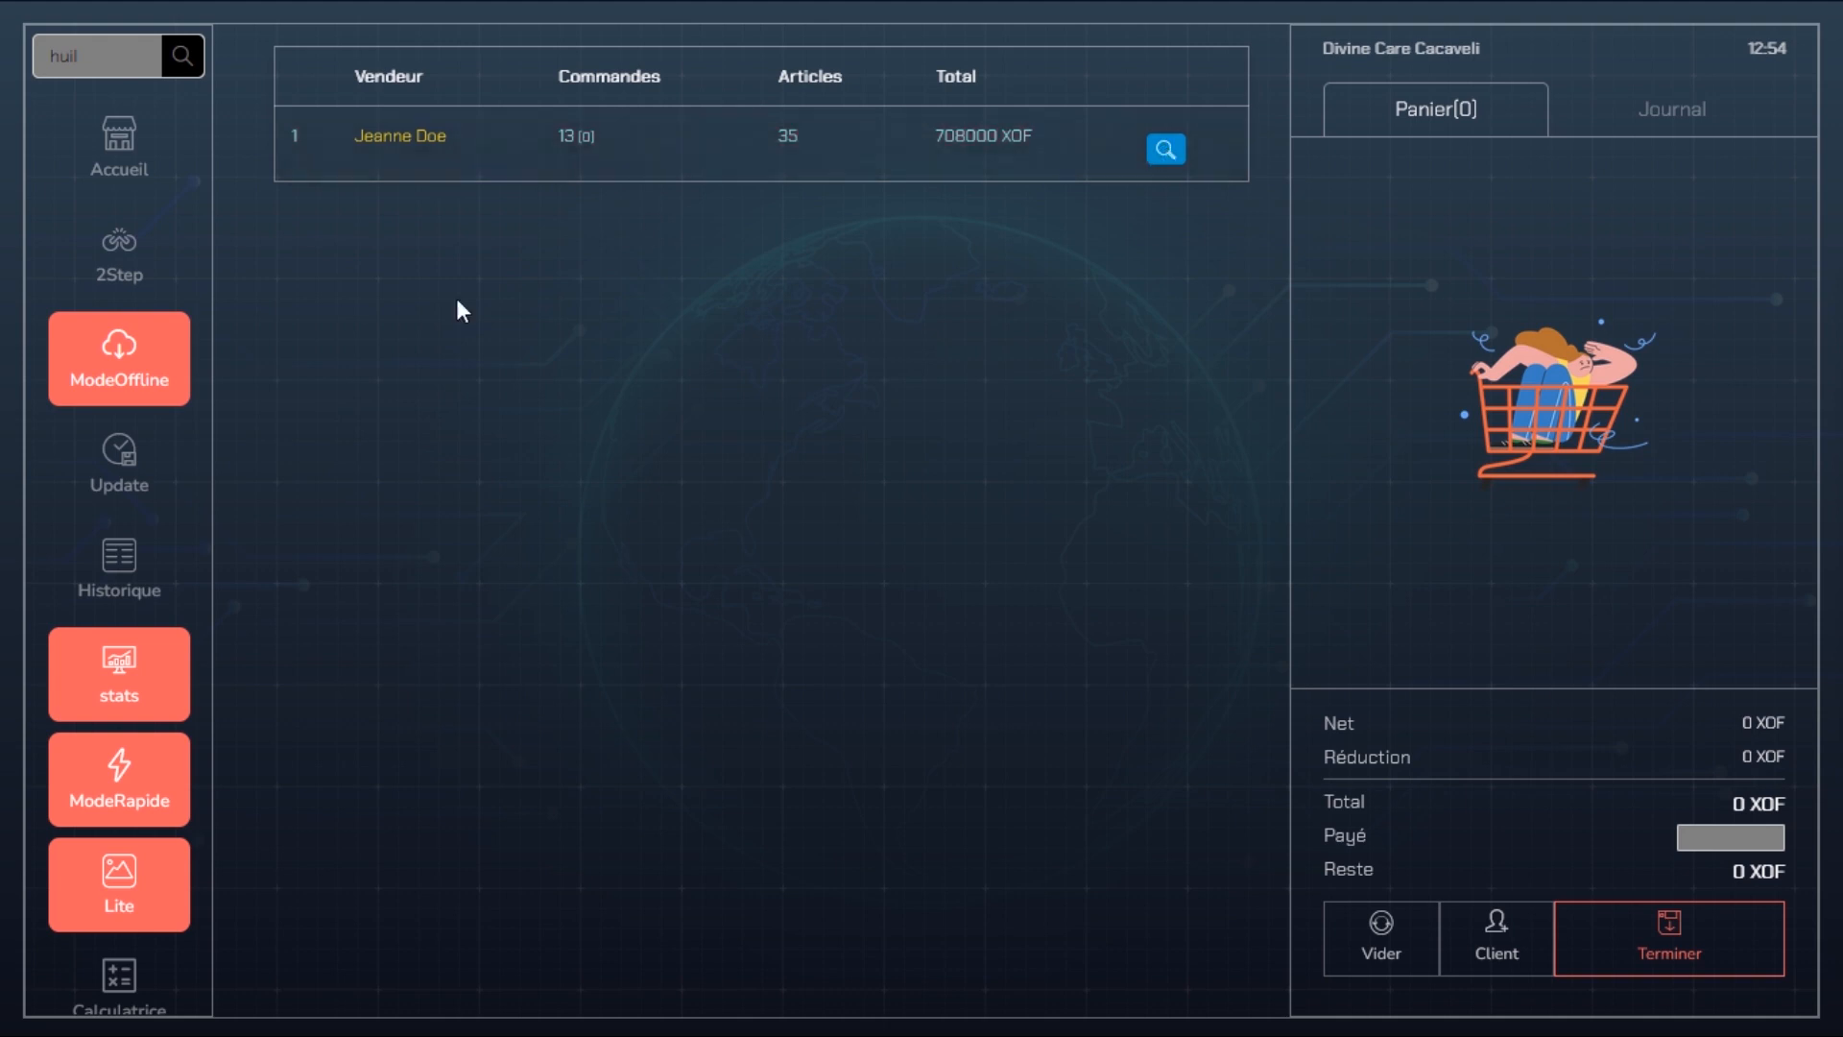
- Open the sales history, view the items of the most recent order, and close its details
{"action": "left_click", "coordinate": [115, 601]}
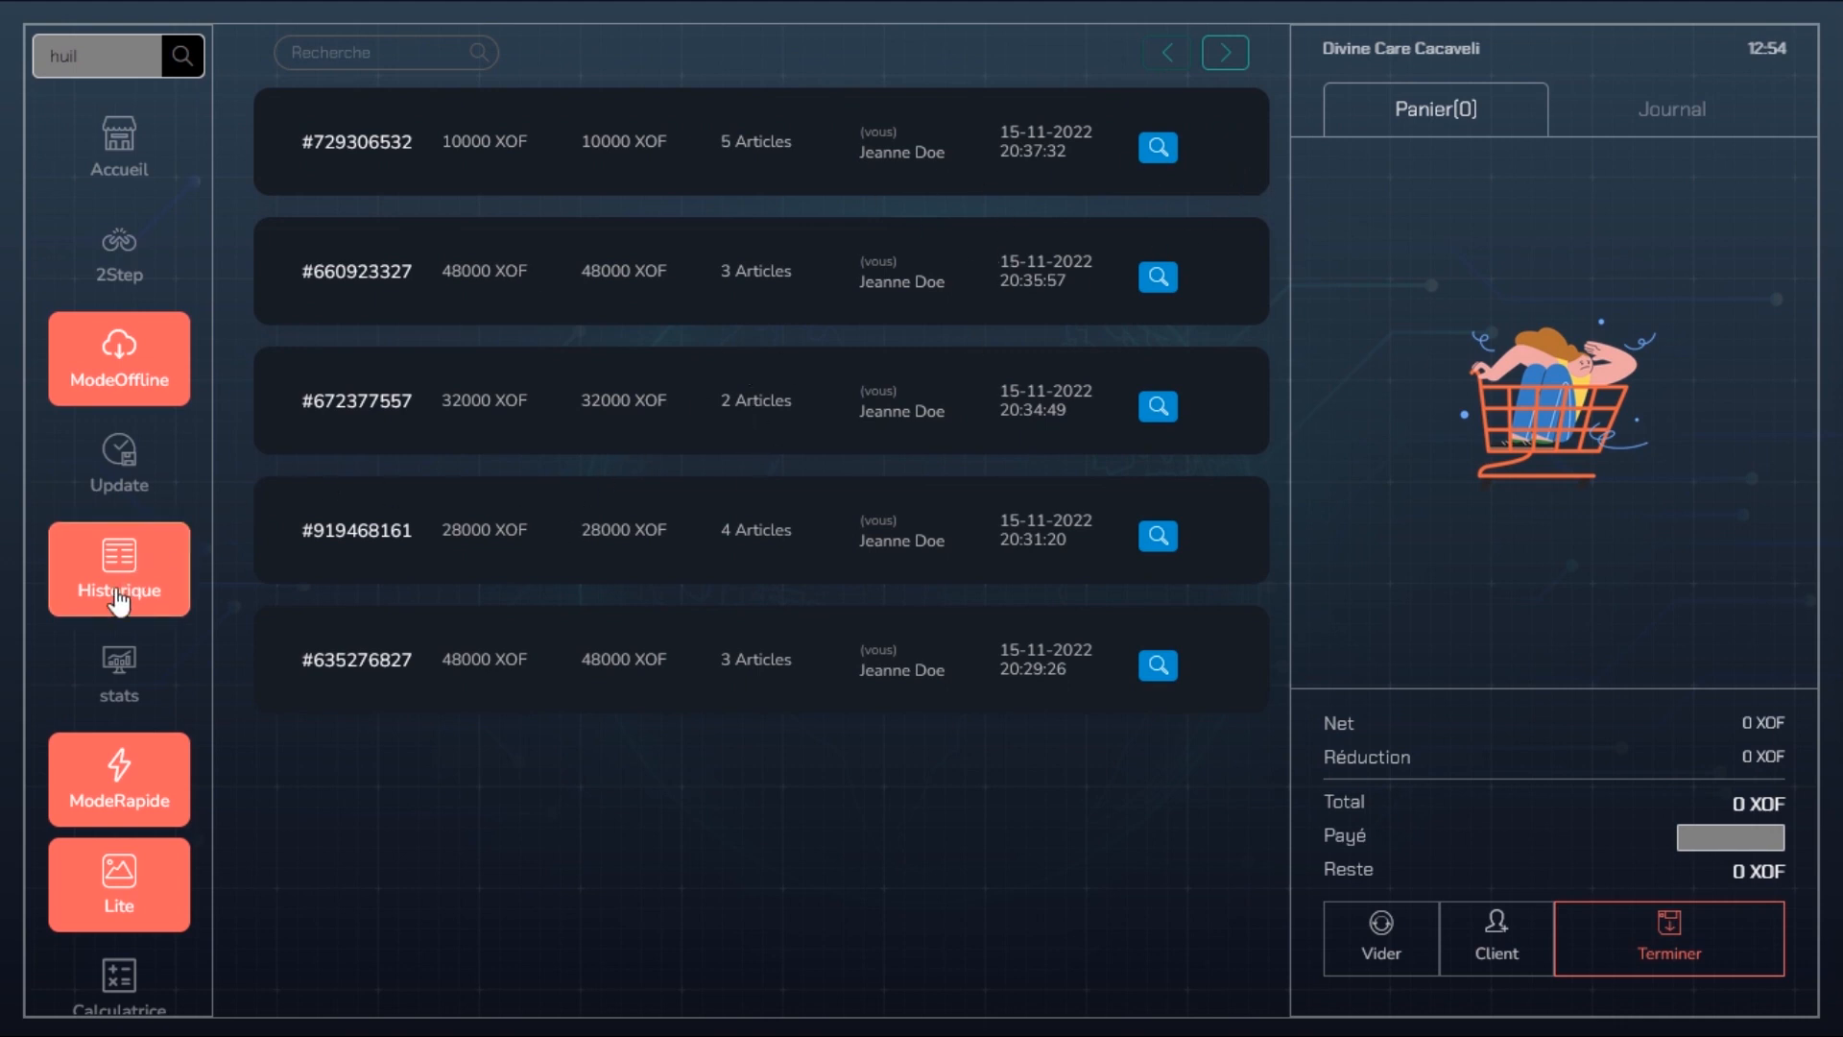
{"action": "left_click", "coordinate": [1164, 146]}
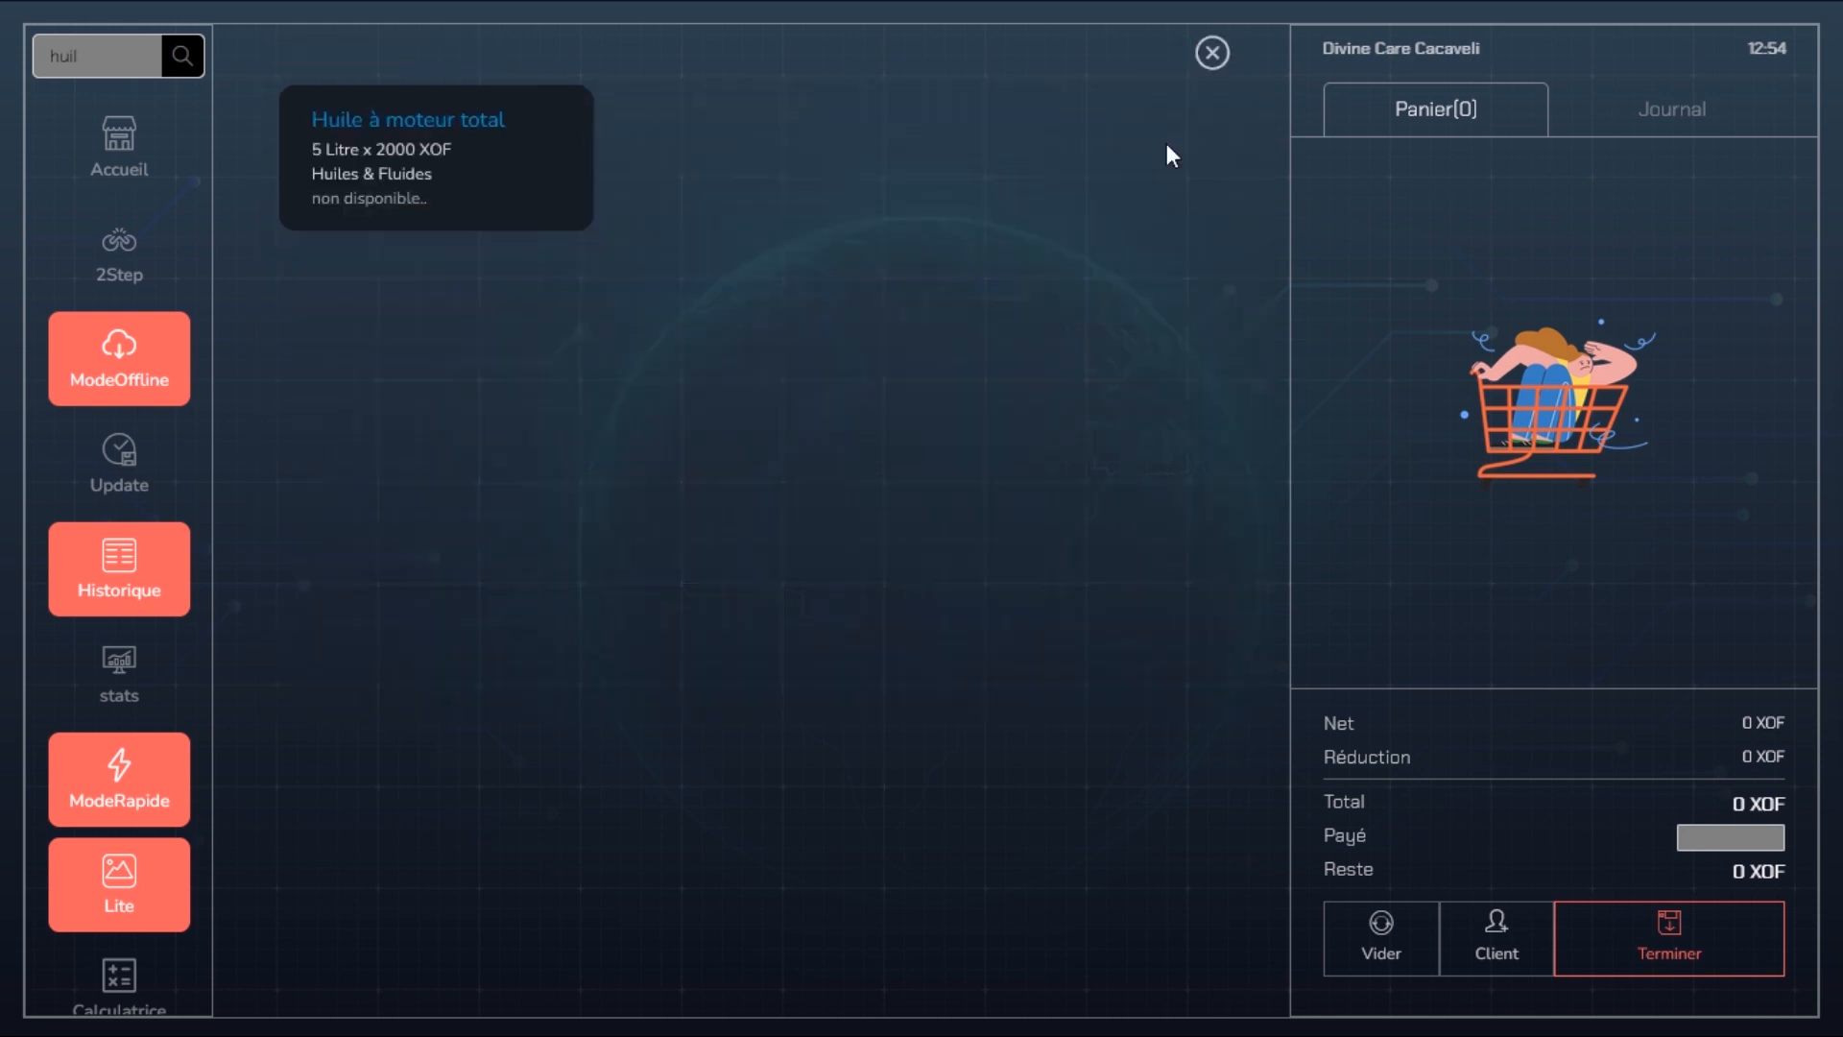
{"action": "left_click", "coordinate": [1211, 53]}
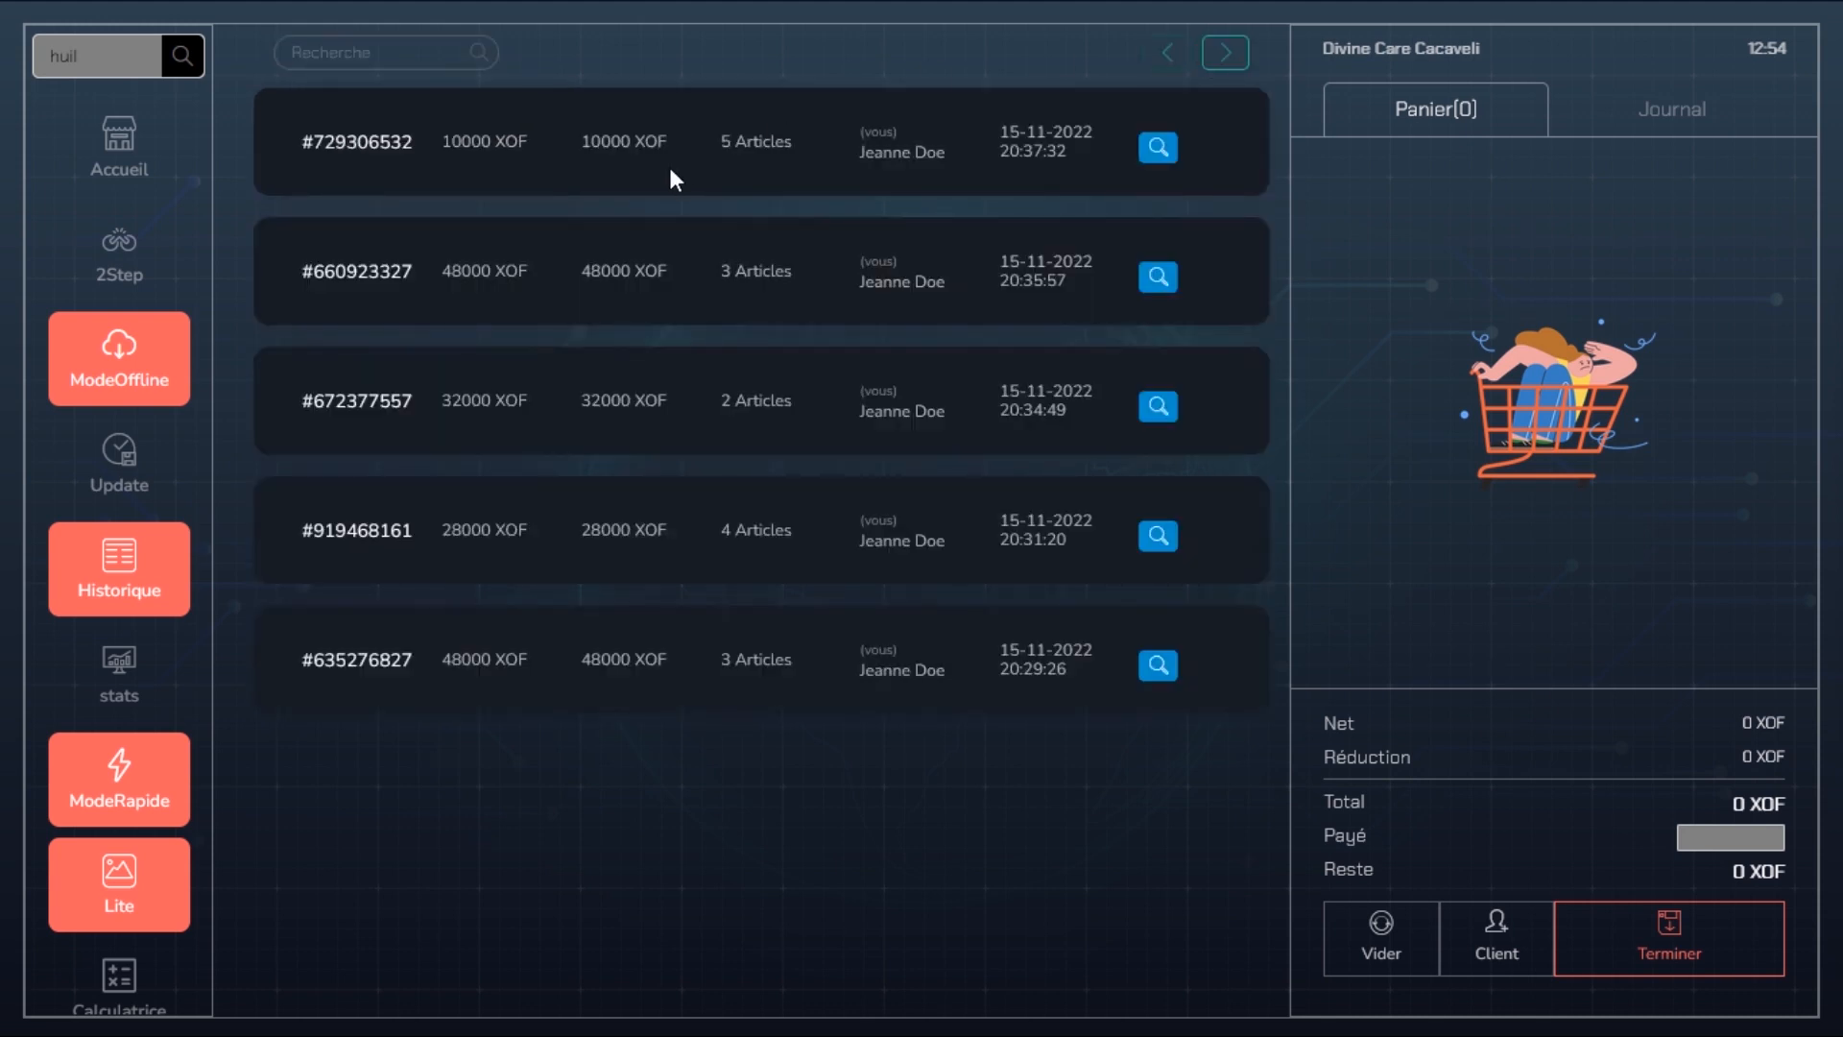
{"action": "scroll", "coordinate": [173, 689], "scroll_direction": "down", "scroll_amount": 3}
{"action": "scroll", "coordinate": [173, 689], "scroll_direction": "up", "scroll_amount": 3}
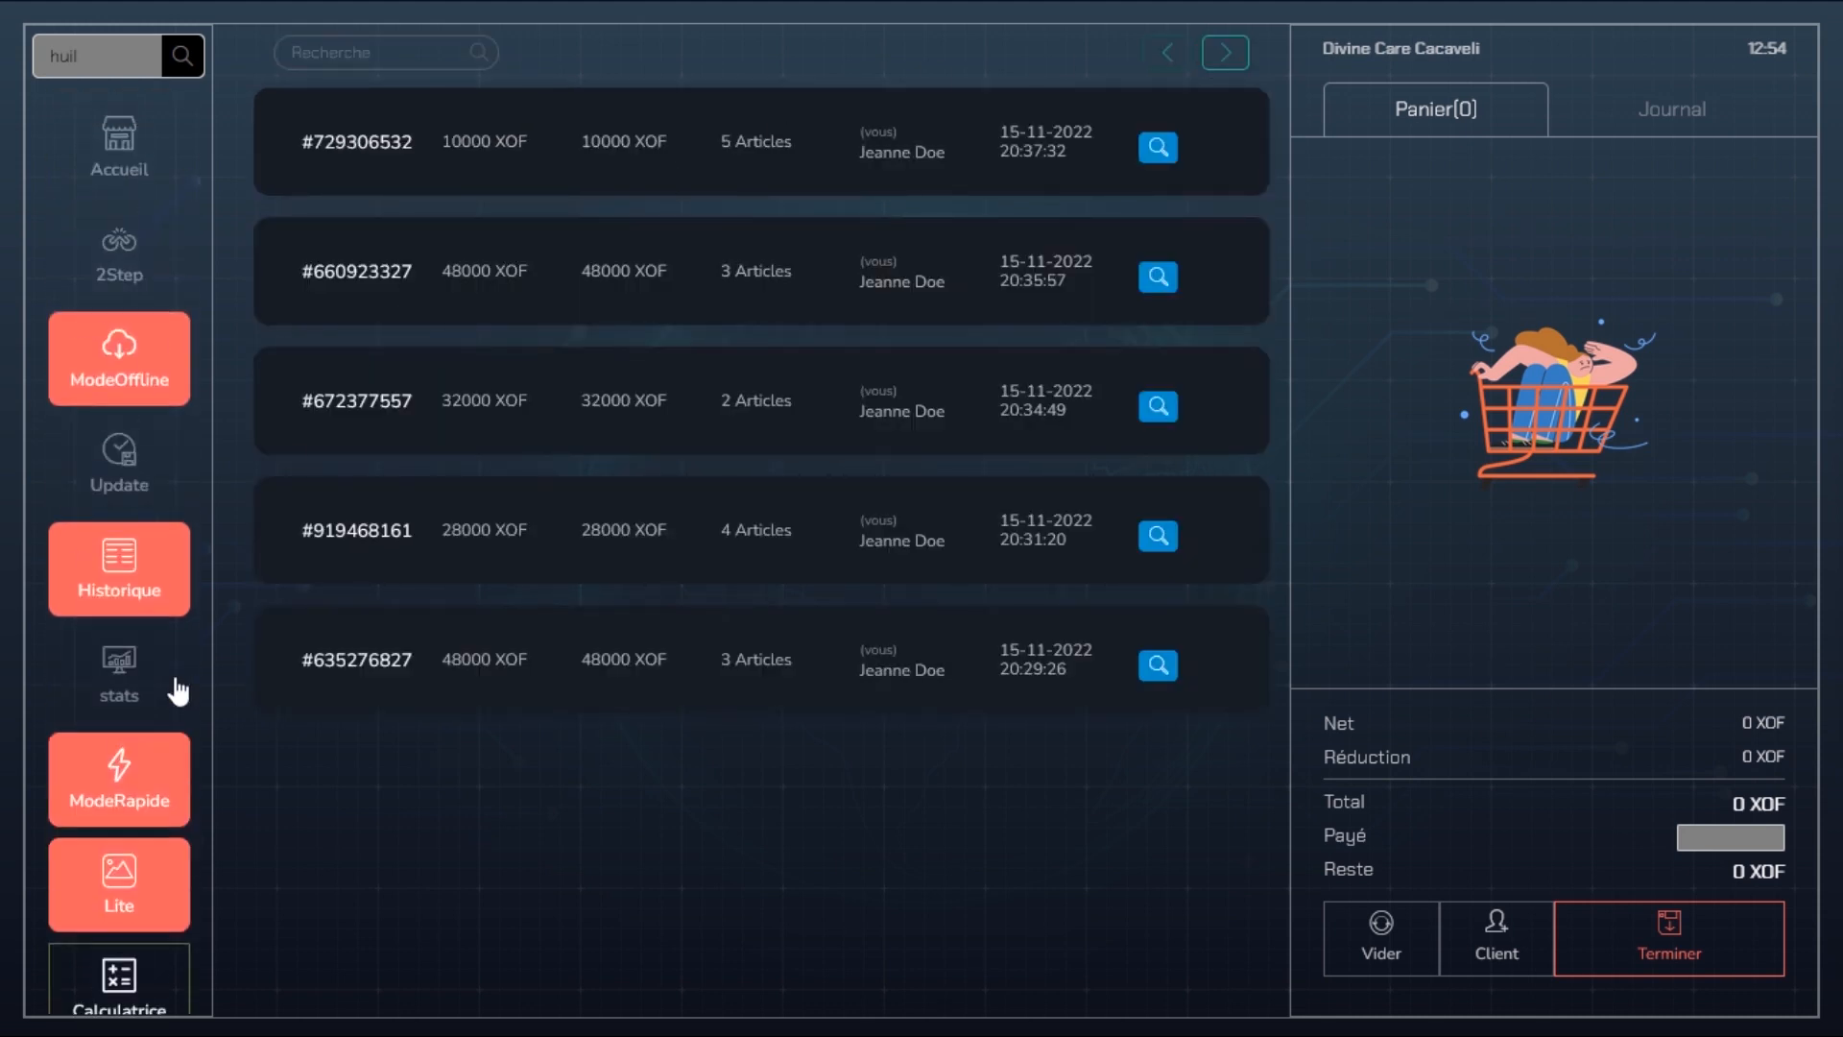
- Calculate 75 + 2 with the built-in calculator, close it, and return to the Accueil screen
{"action": "scroll", "coordinate": [176, 689], "scroll_direction": "down", "scroll_amount": 3}
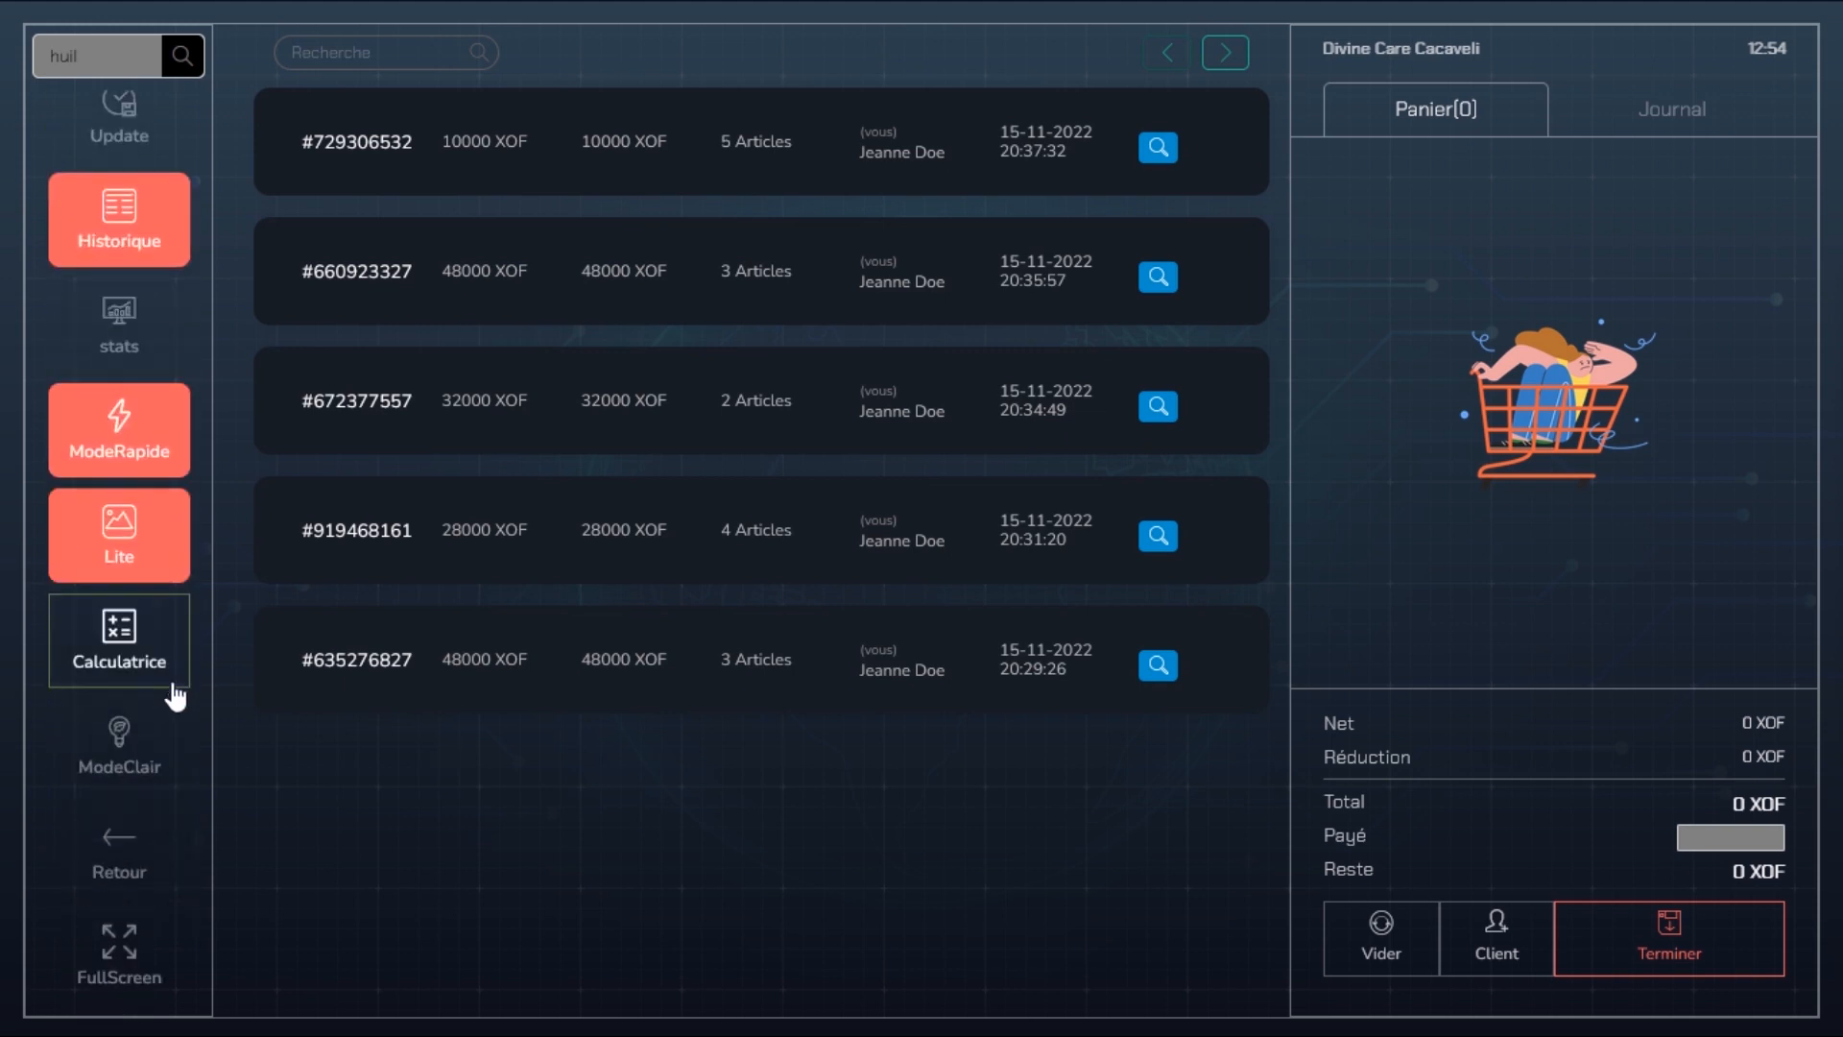
{"action": "left_click", "coordinate": [165, 680]}
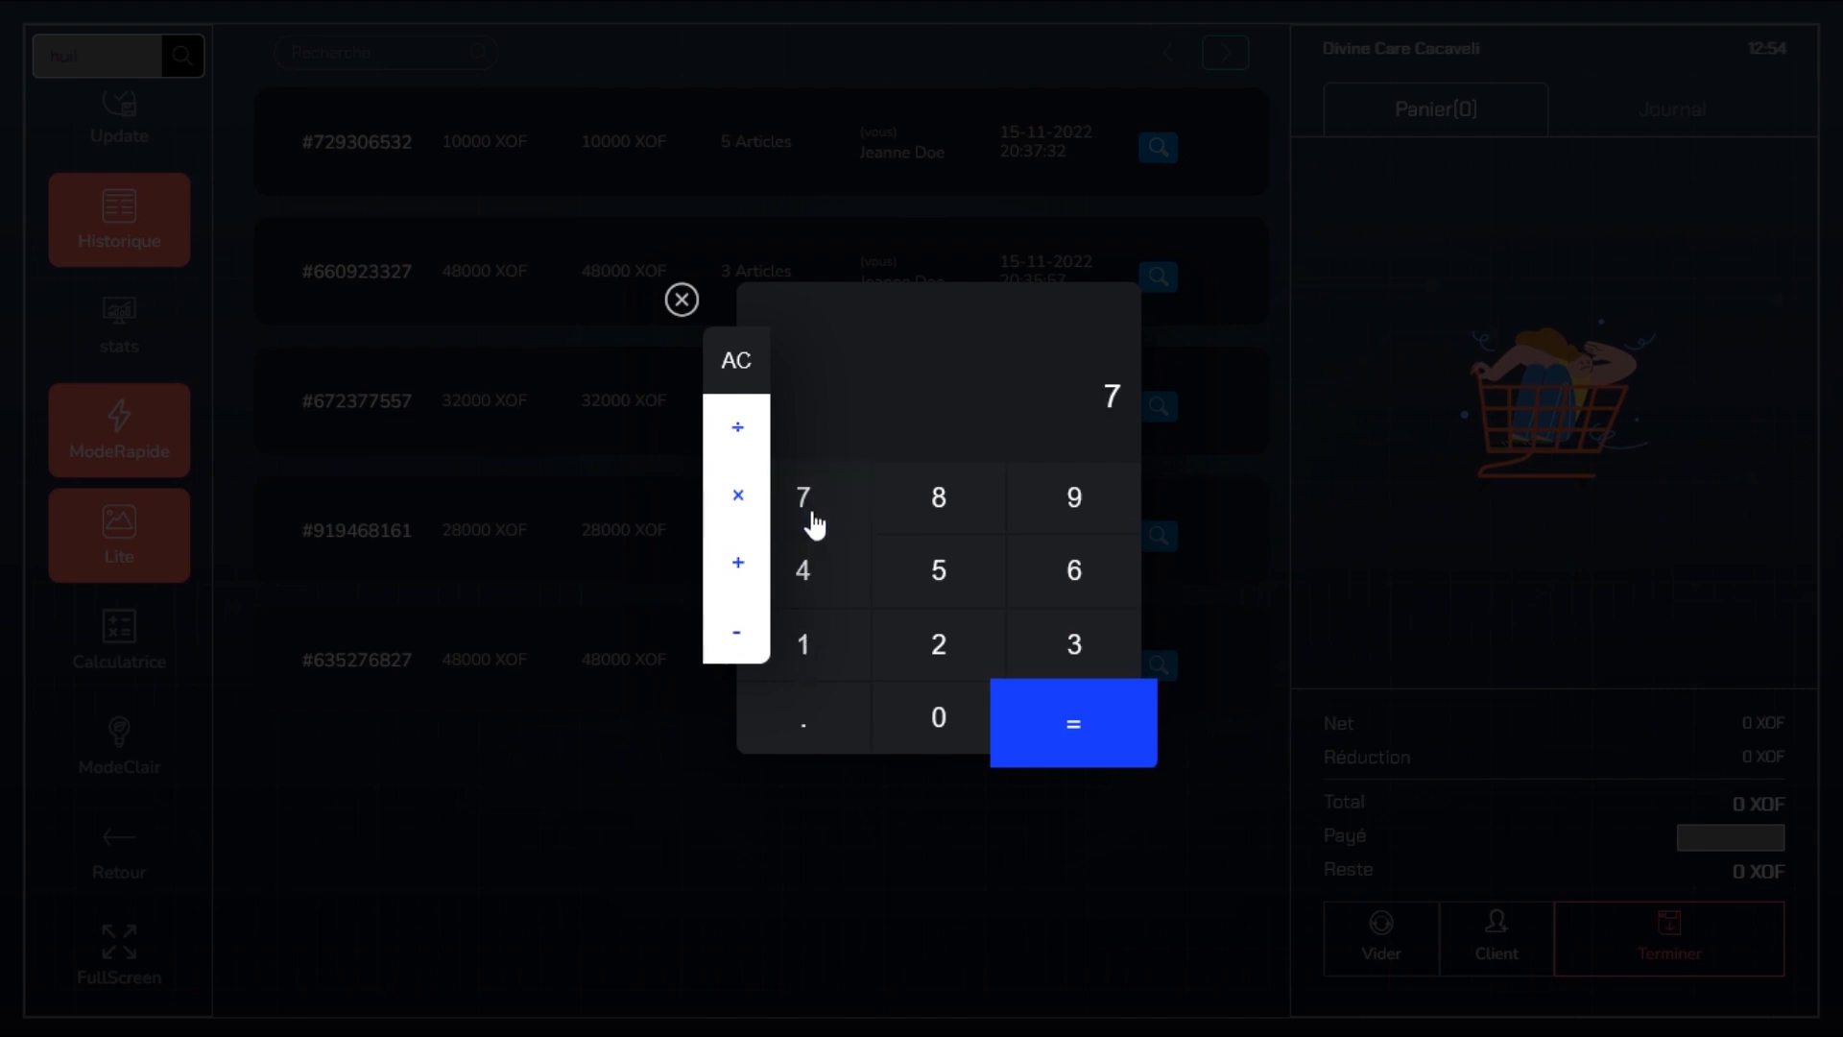
{"action": "left_click", "coordinate": [941, 574]}
{"action": "left_click", "coordinate": [739, 576]}
{"action": "left_click", "coordinate": [960, 657]}
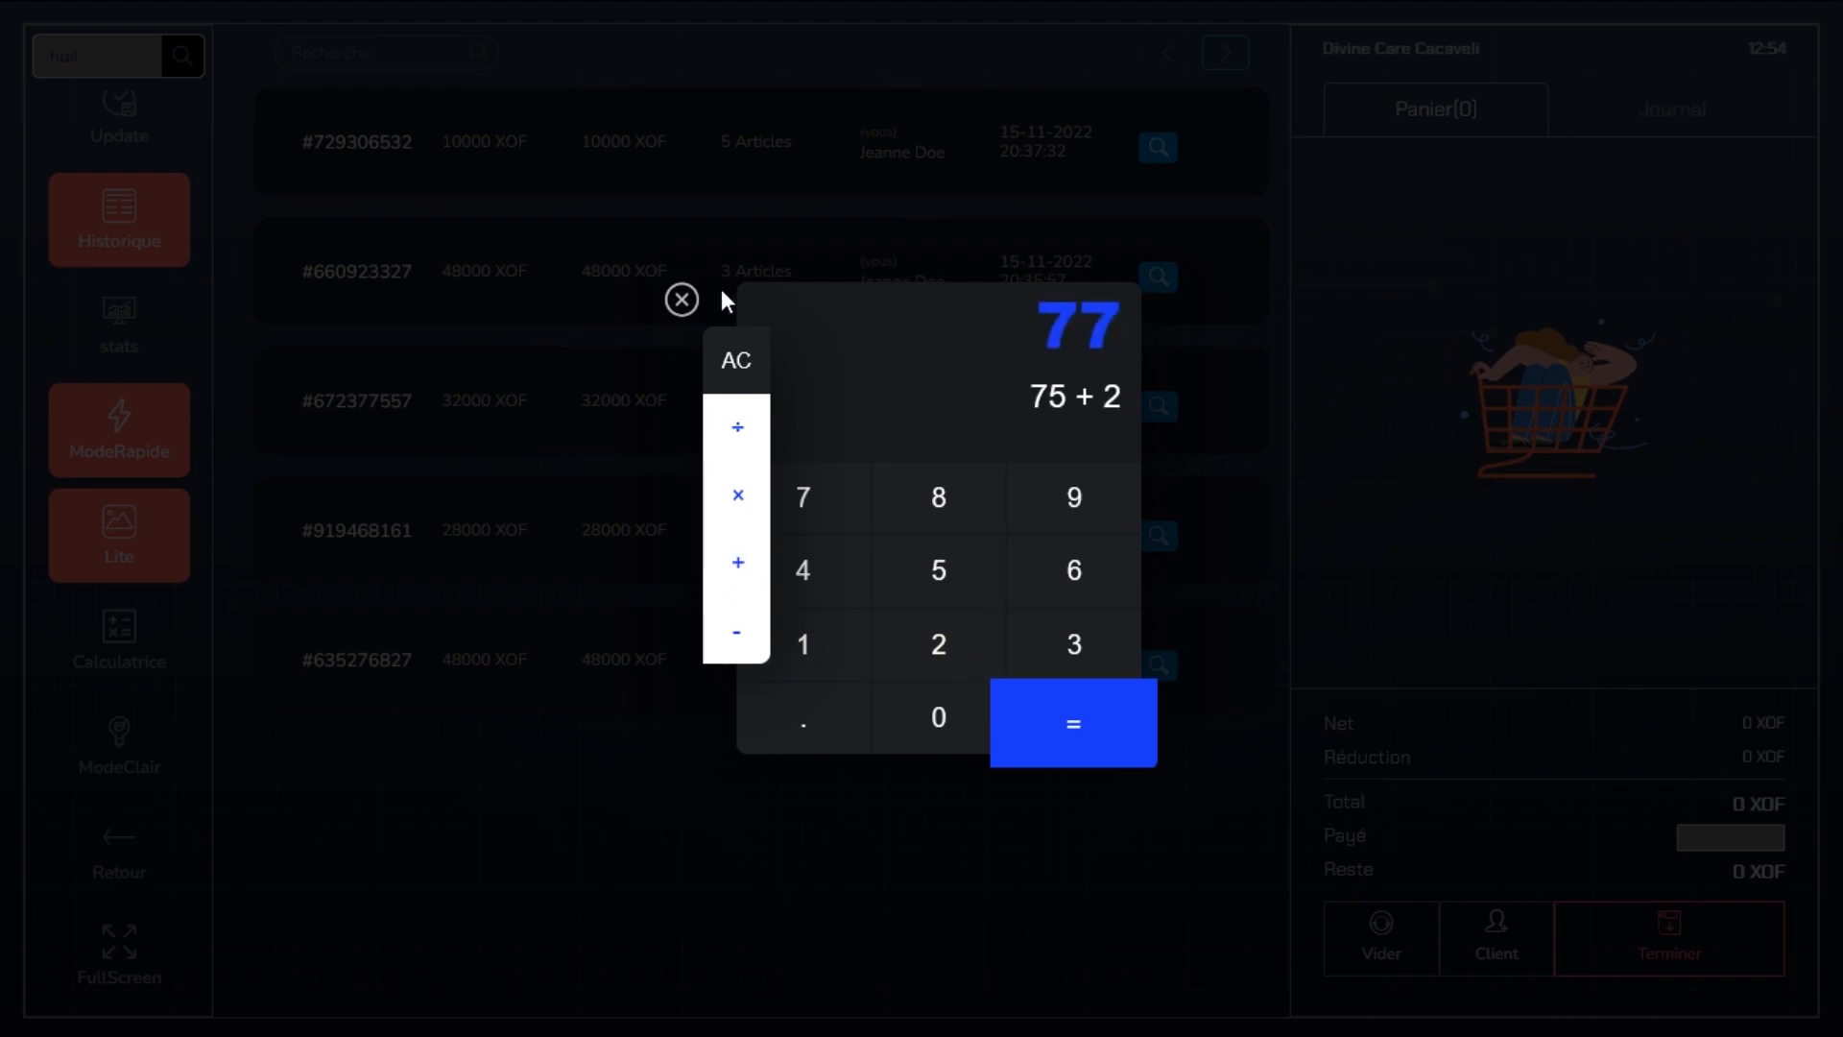
{"action": "left_click", "coordinate": [682, 305]}
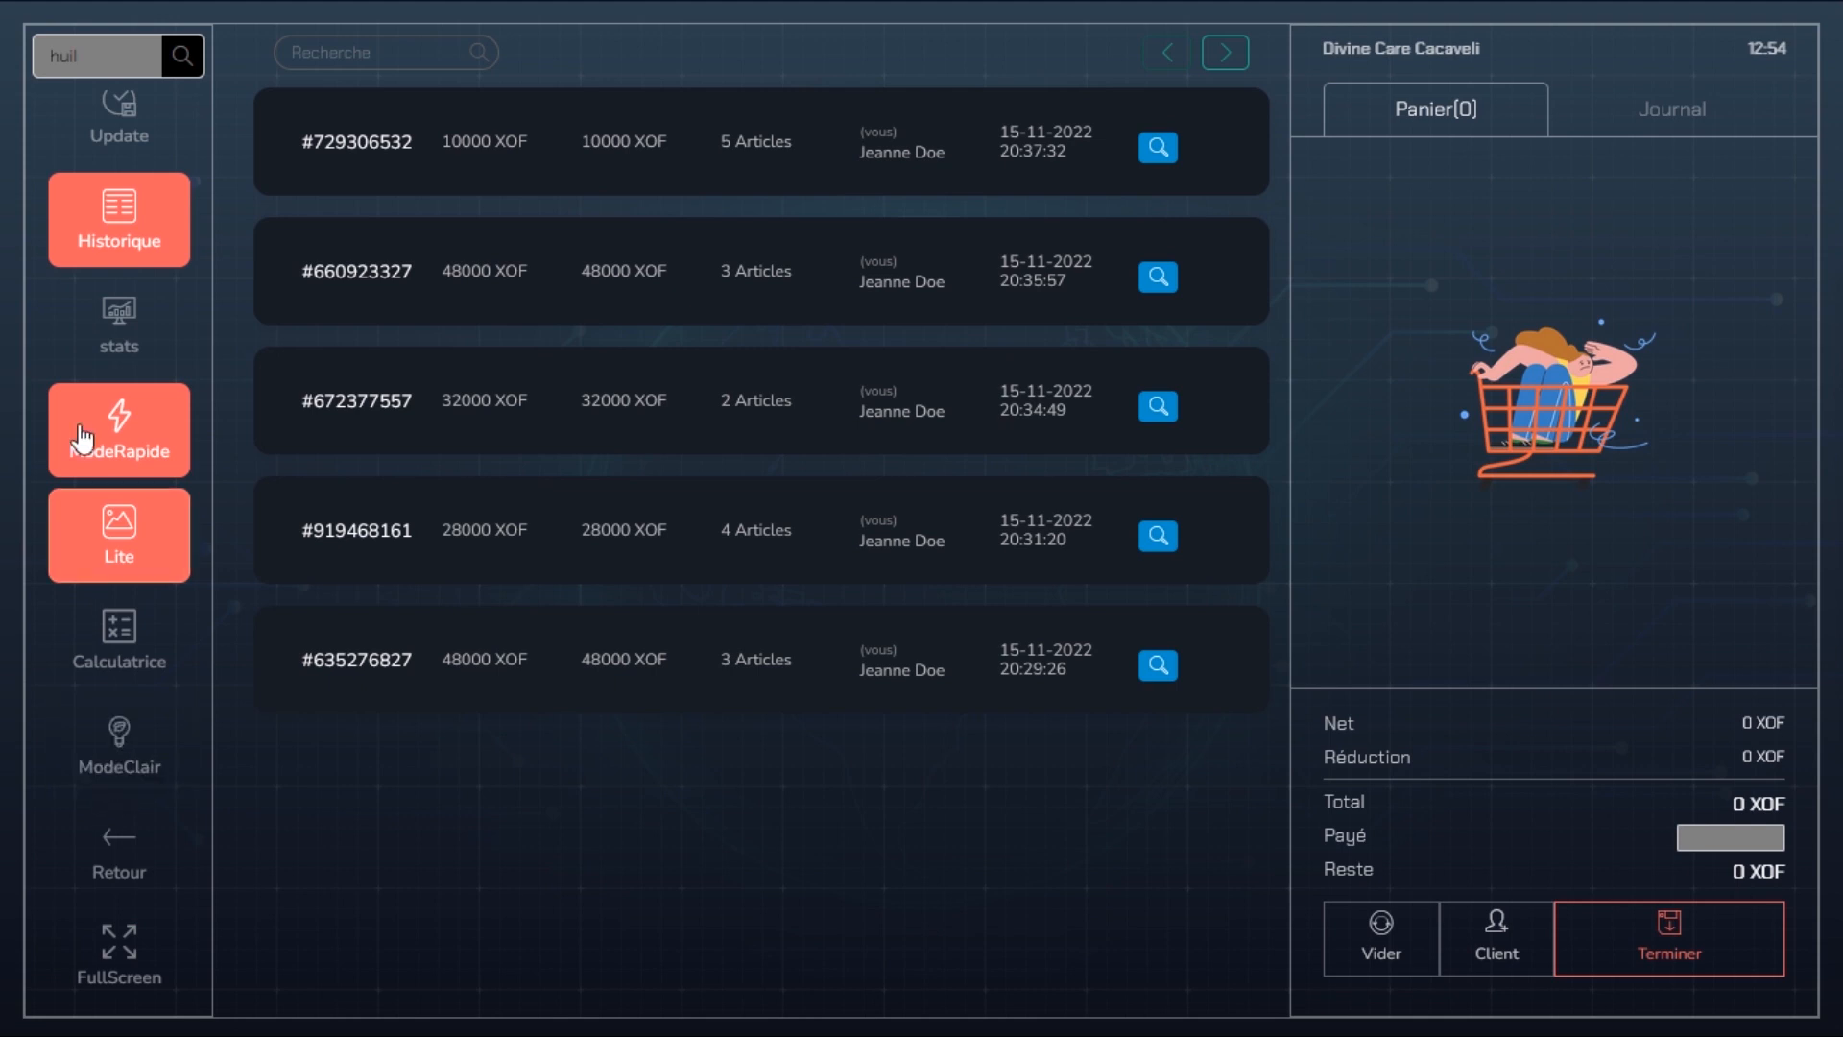
{"action": "scroll", "coordinate": [71, 378], "scroll_direction": "up", "scroll_amount": 3}
{"action": "left_click", "coordinate": [115, 136]}
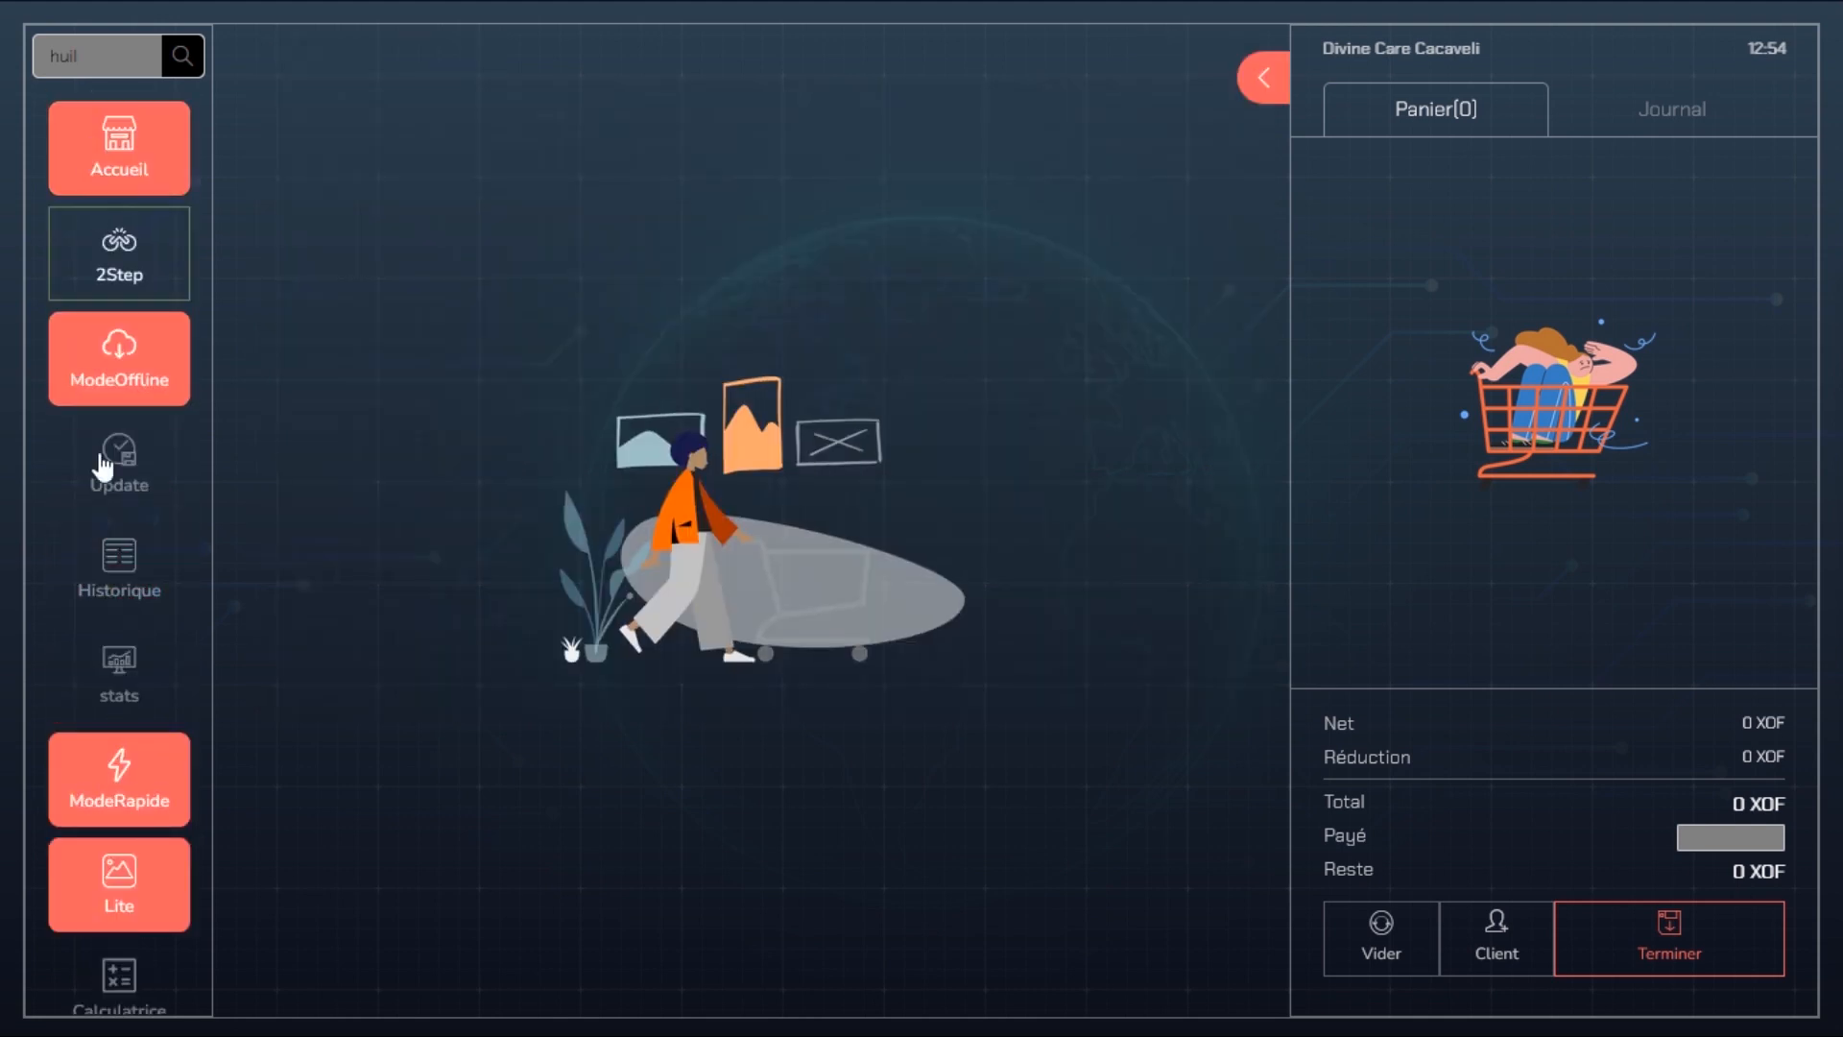
- Preview the interface in ModeClair and turn the light mode back off
{"action": "scroll", "coordinate": [103, 465], "scroll_direction": "down", "scroll_amount": 3}
{"action": "left_click", "coordinate": [114, 758]}
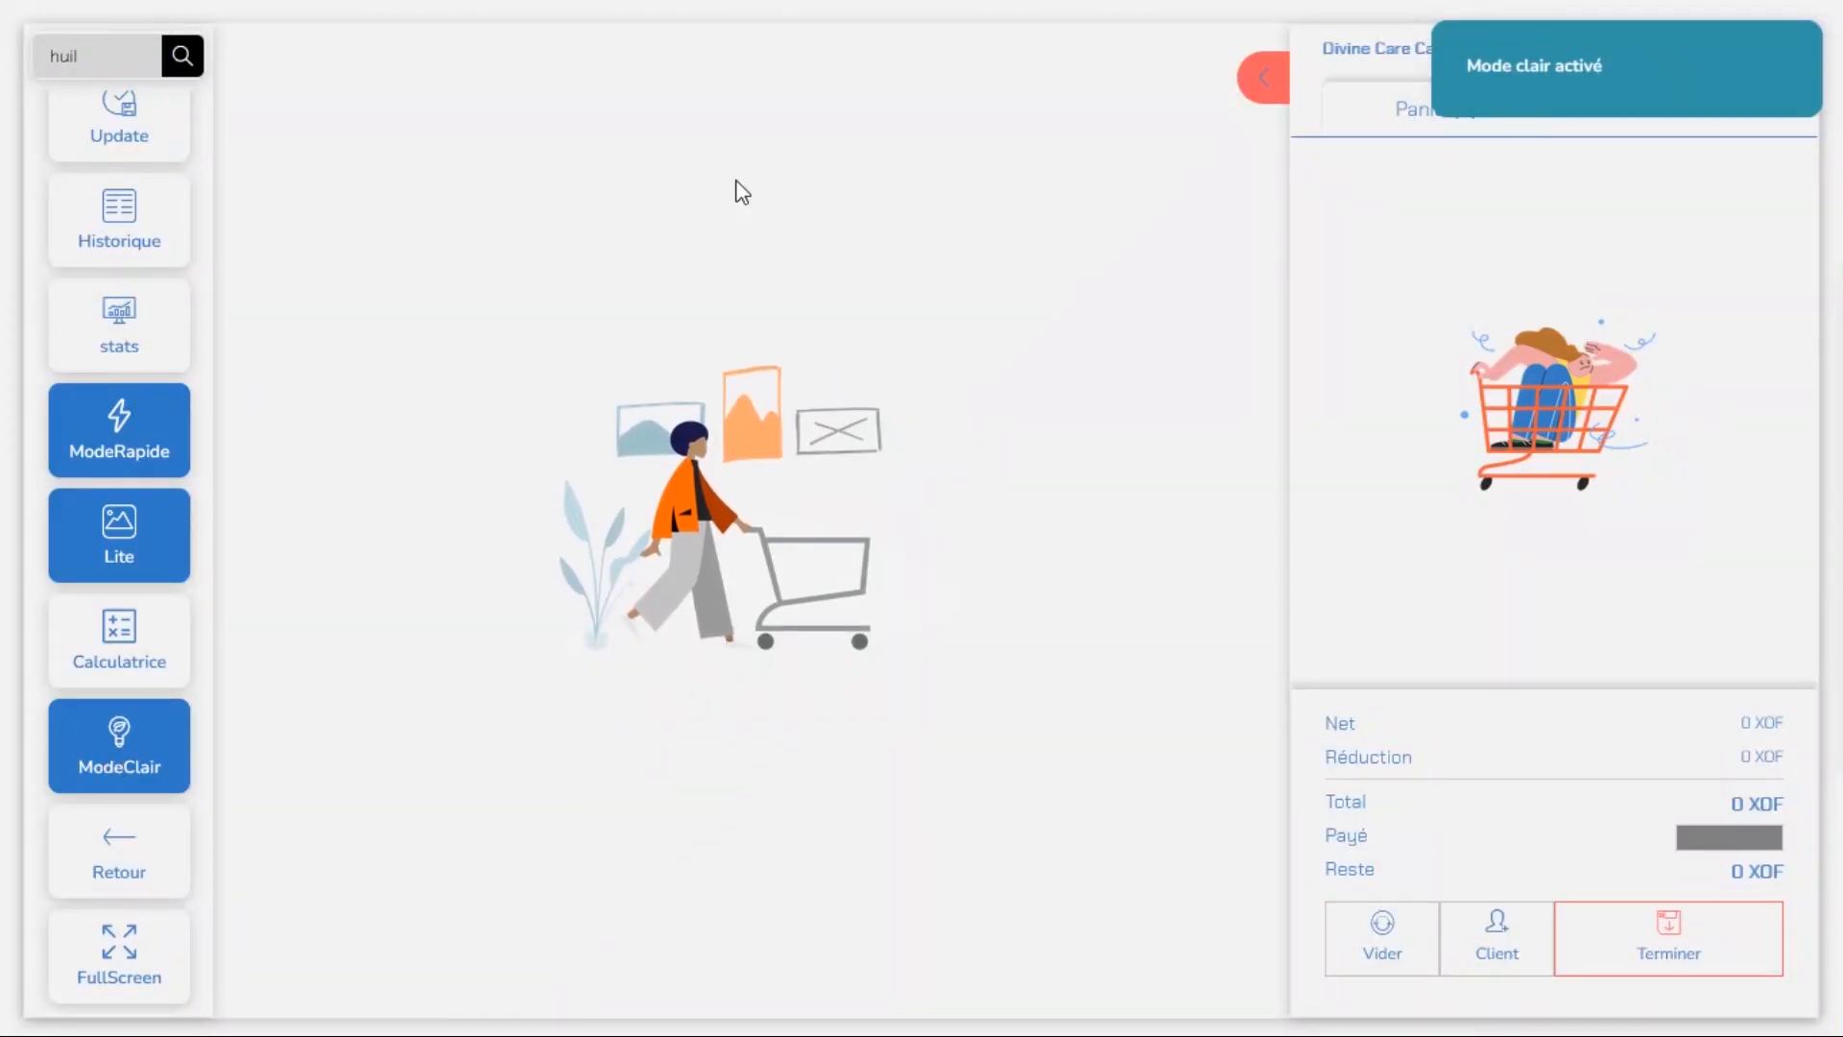
{"action": "scroll", "coordinate": [89, 347], "scroll_direction": "up", "scroll_amount": 3}
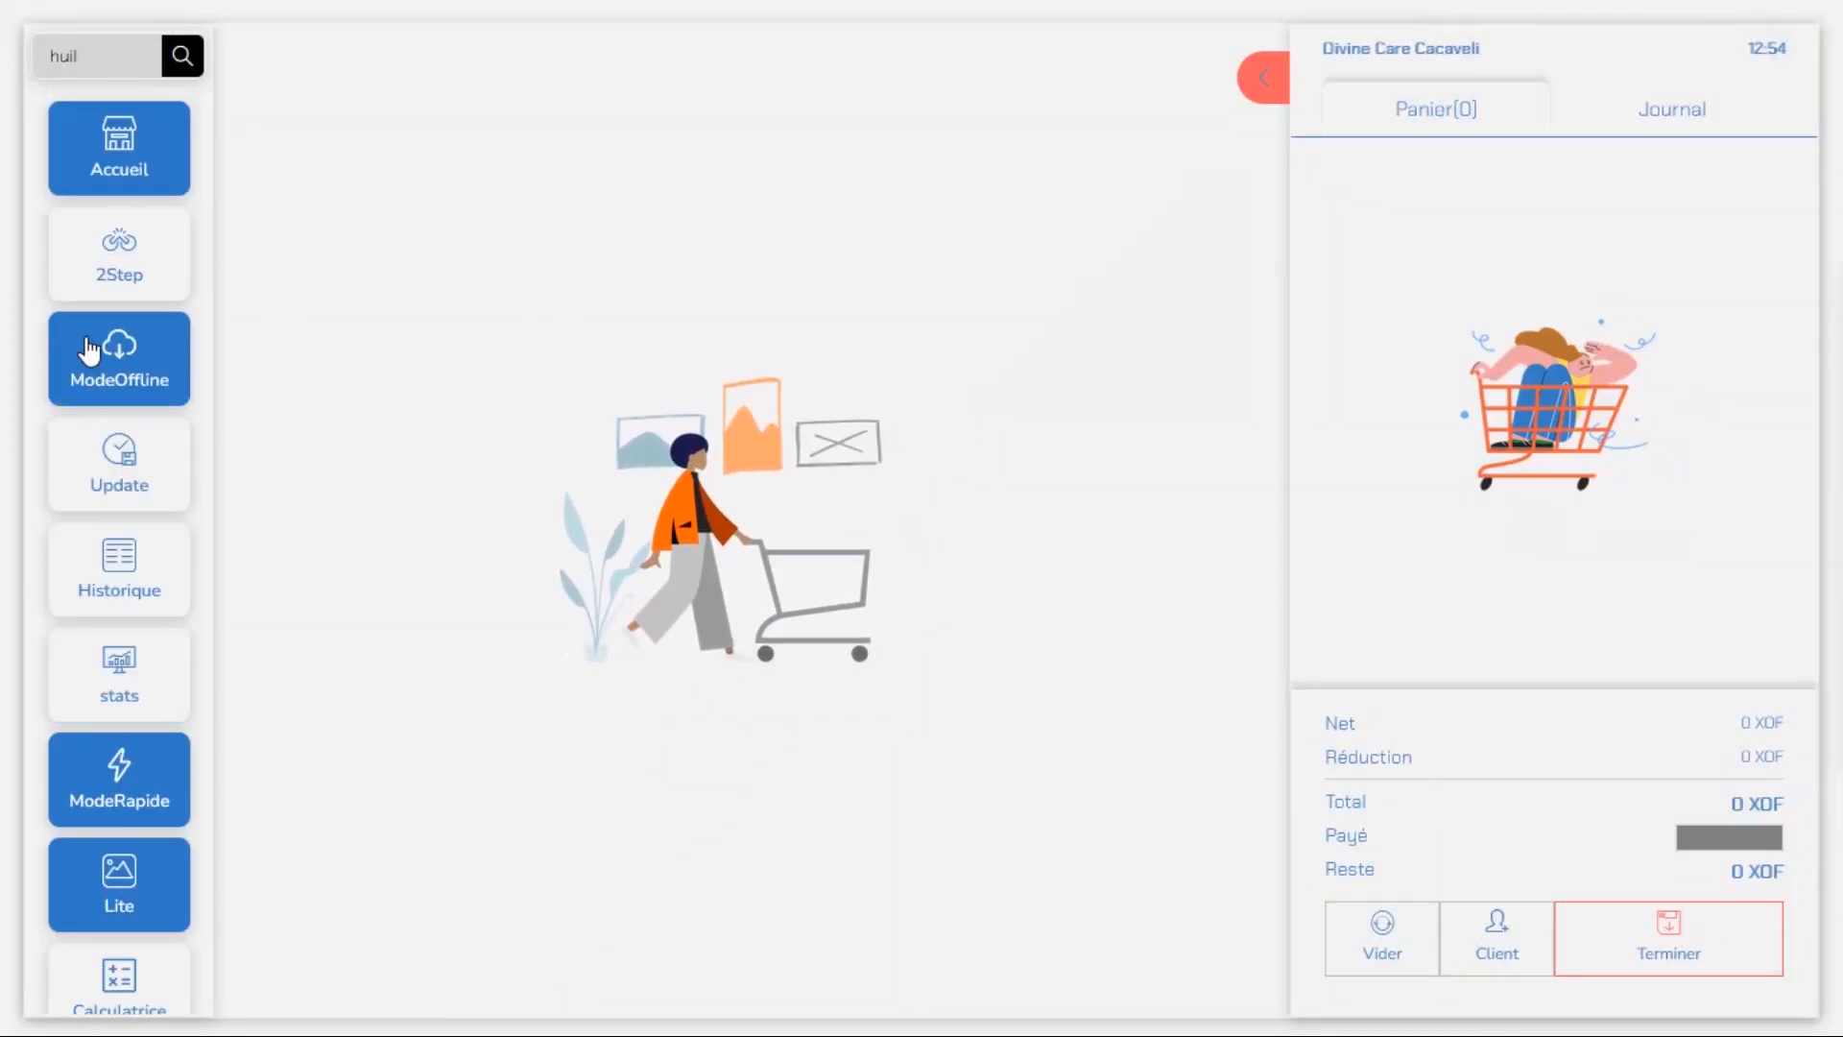
{"action": "scroll", "coordinate": [89, 351], "scroll_direction": "down", "scroll_amount": 3}
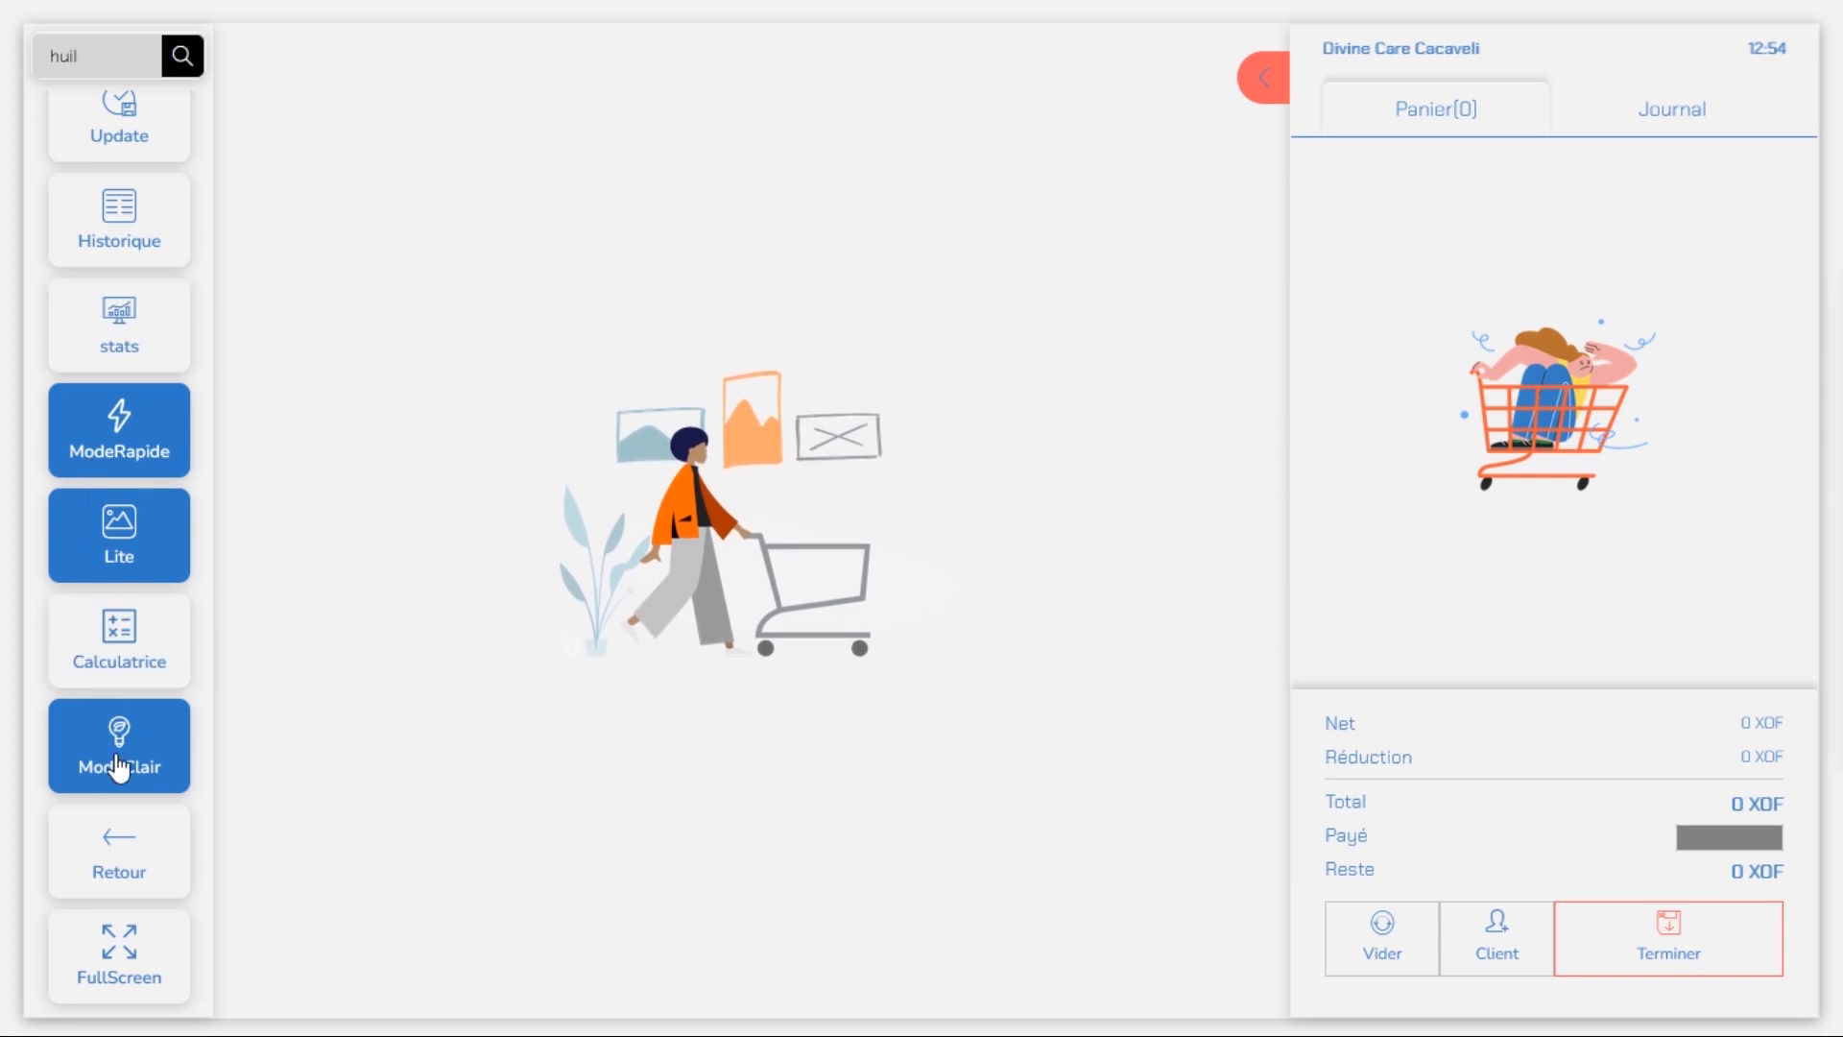
{"action": "left_click", "coordinate": [119, 768]}
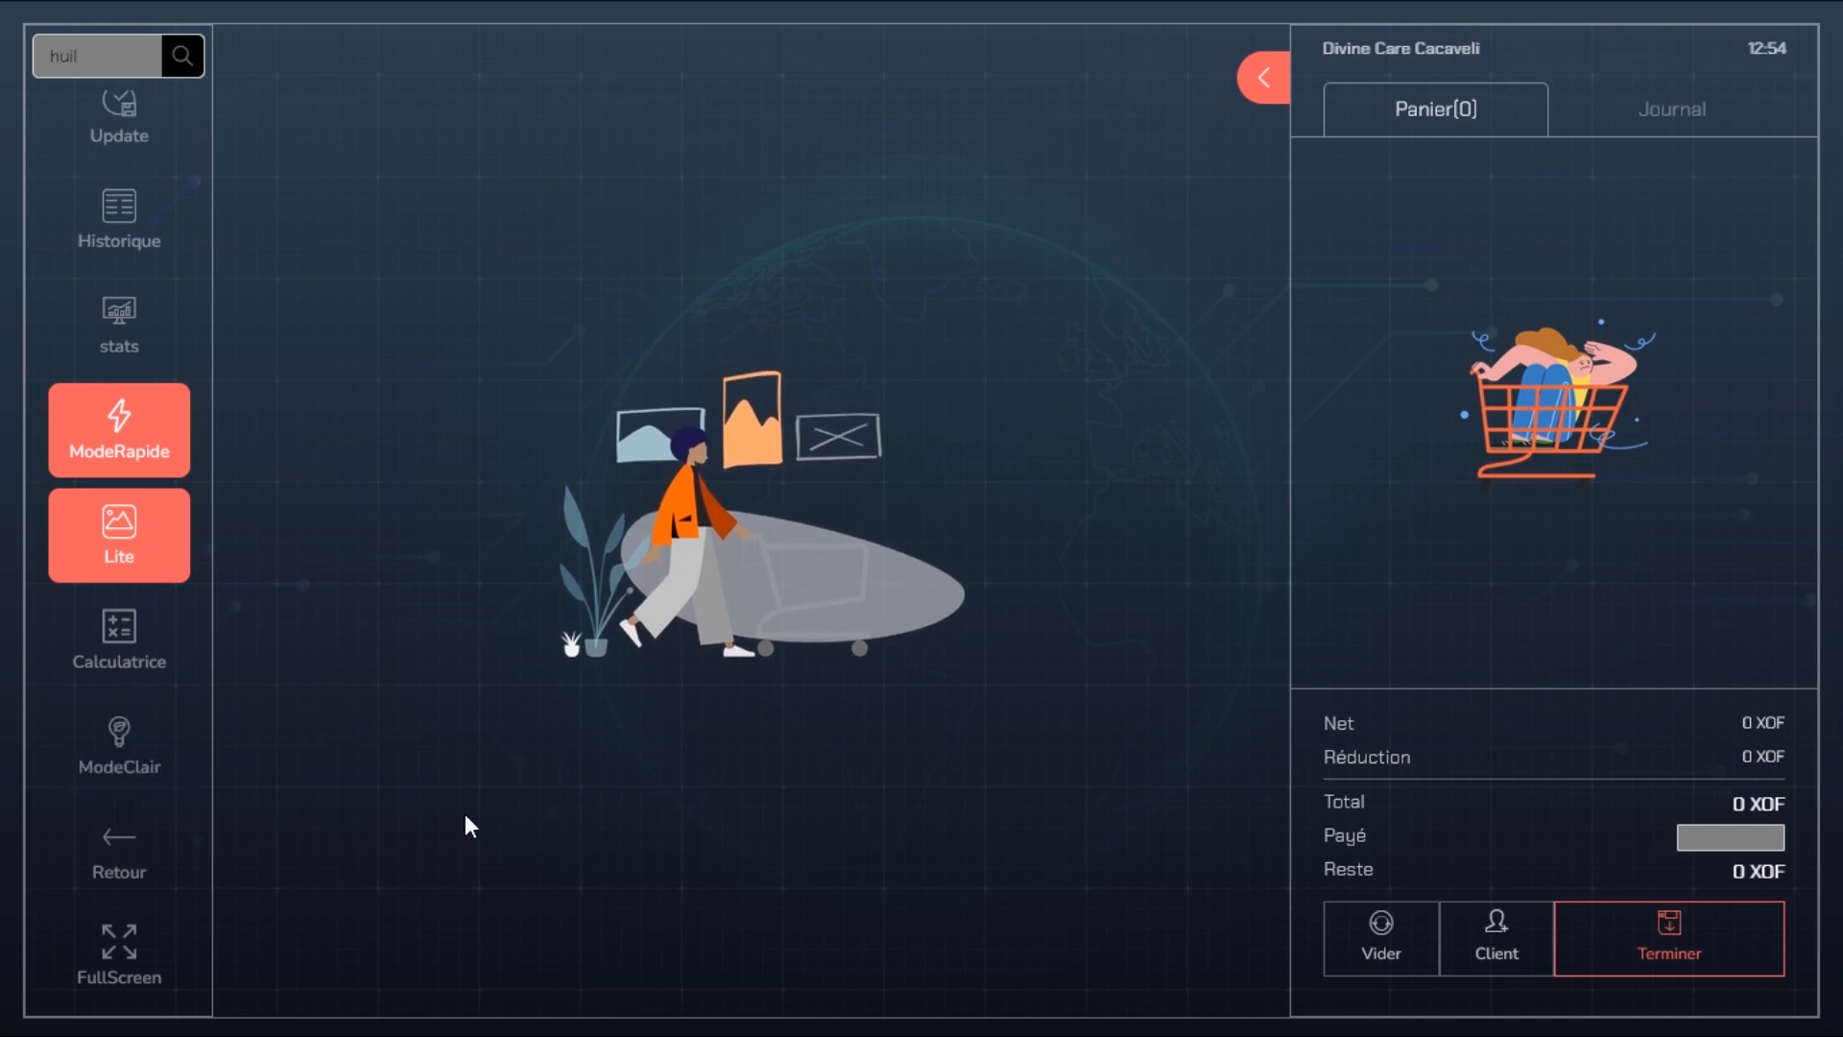
- Search the products for "huil", add one 5 Litre Huile à moteur total to the cart, and empty the cart
{"action": "left_click", "coordinate": [182, 54]}
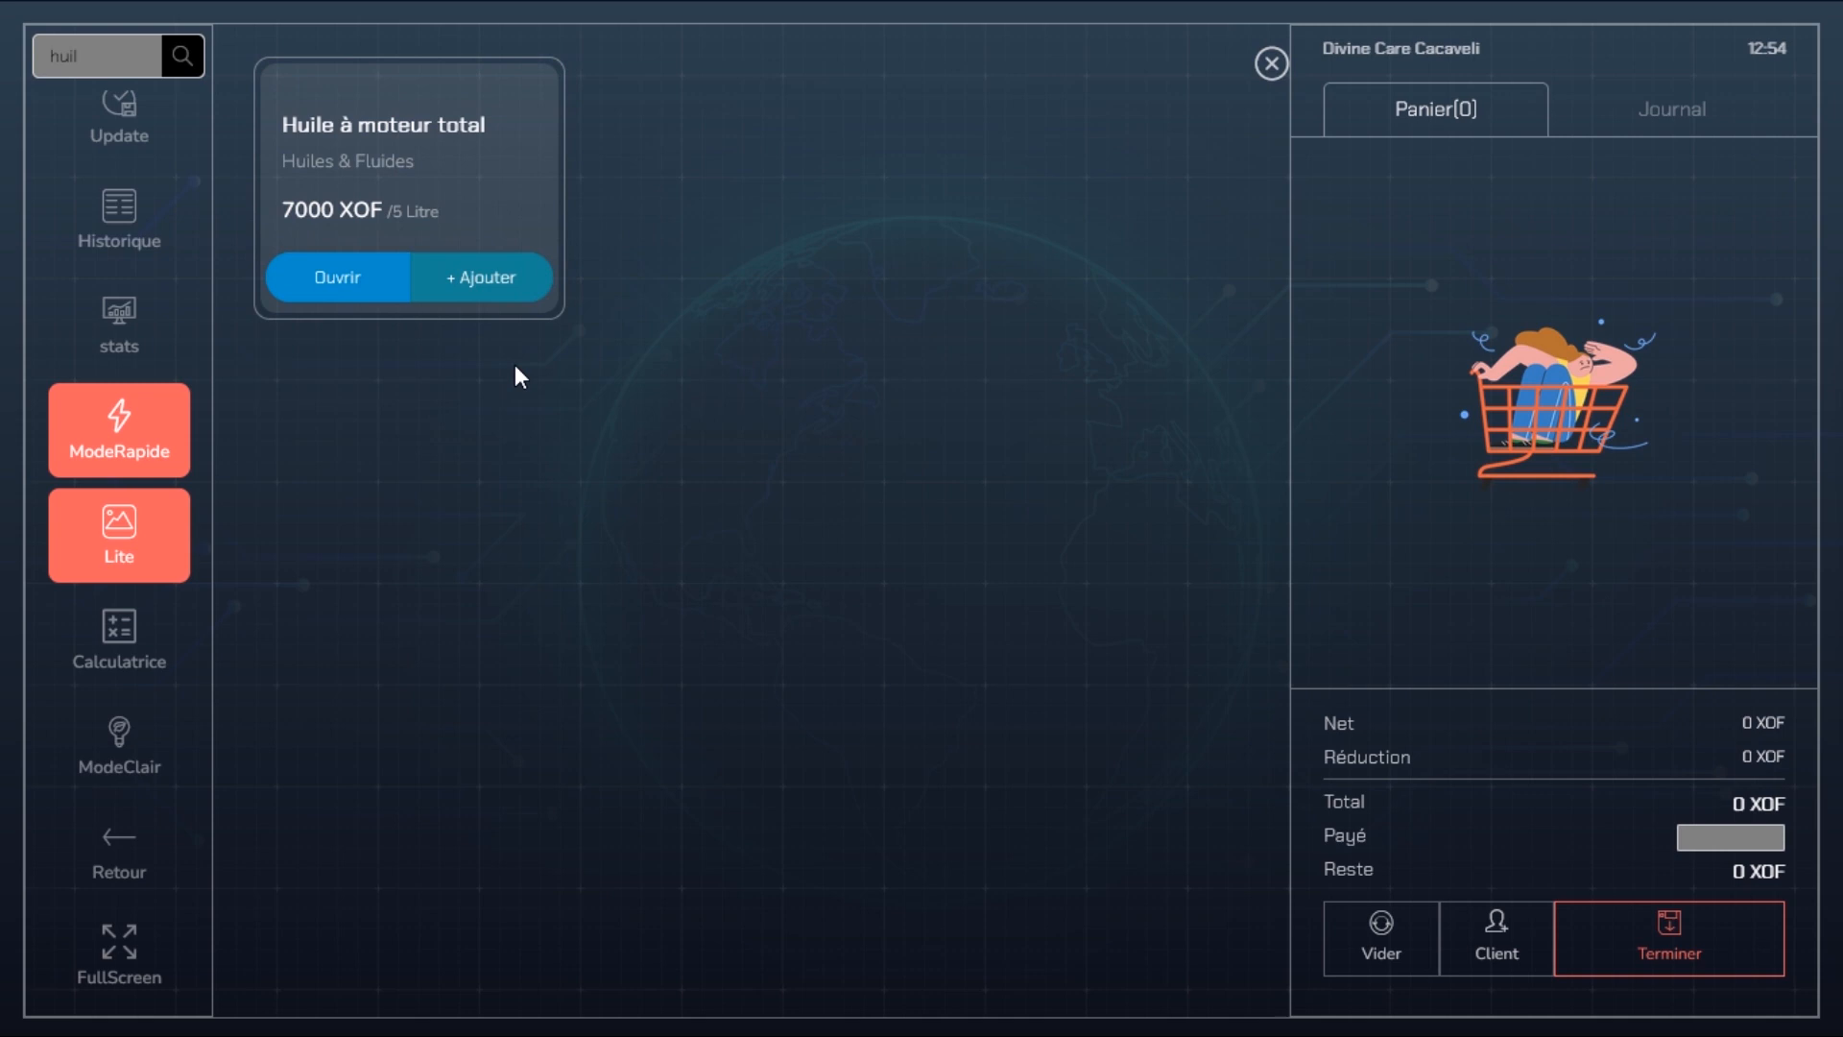
{"action": "left_click", "coordinate": [499, 281]}
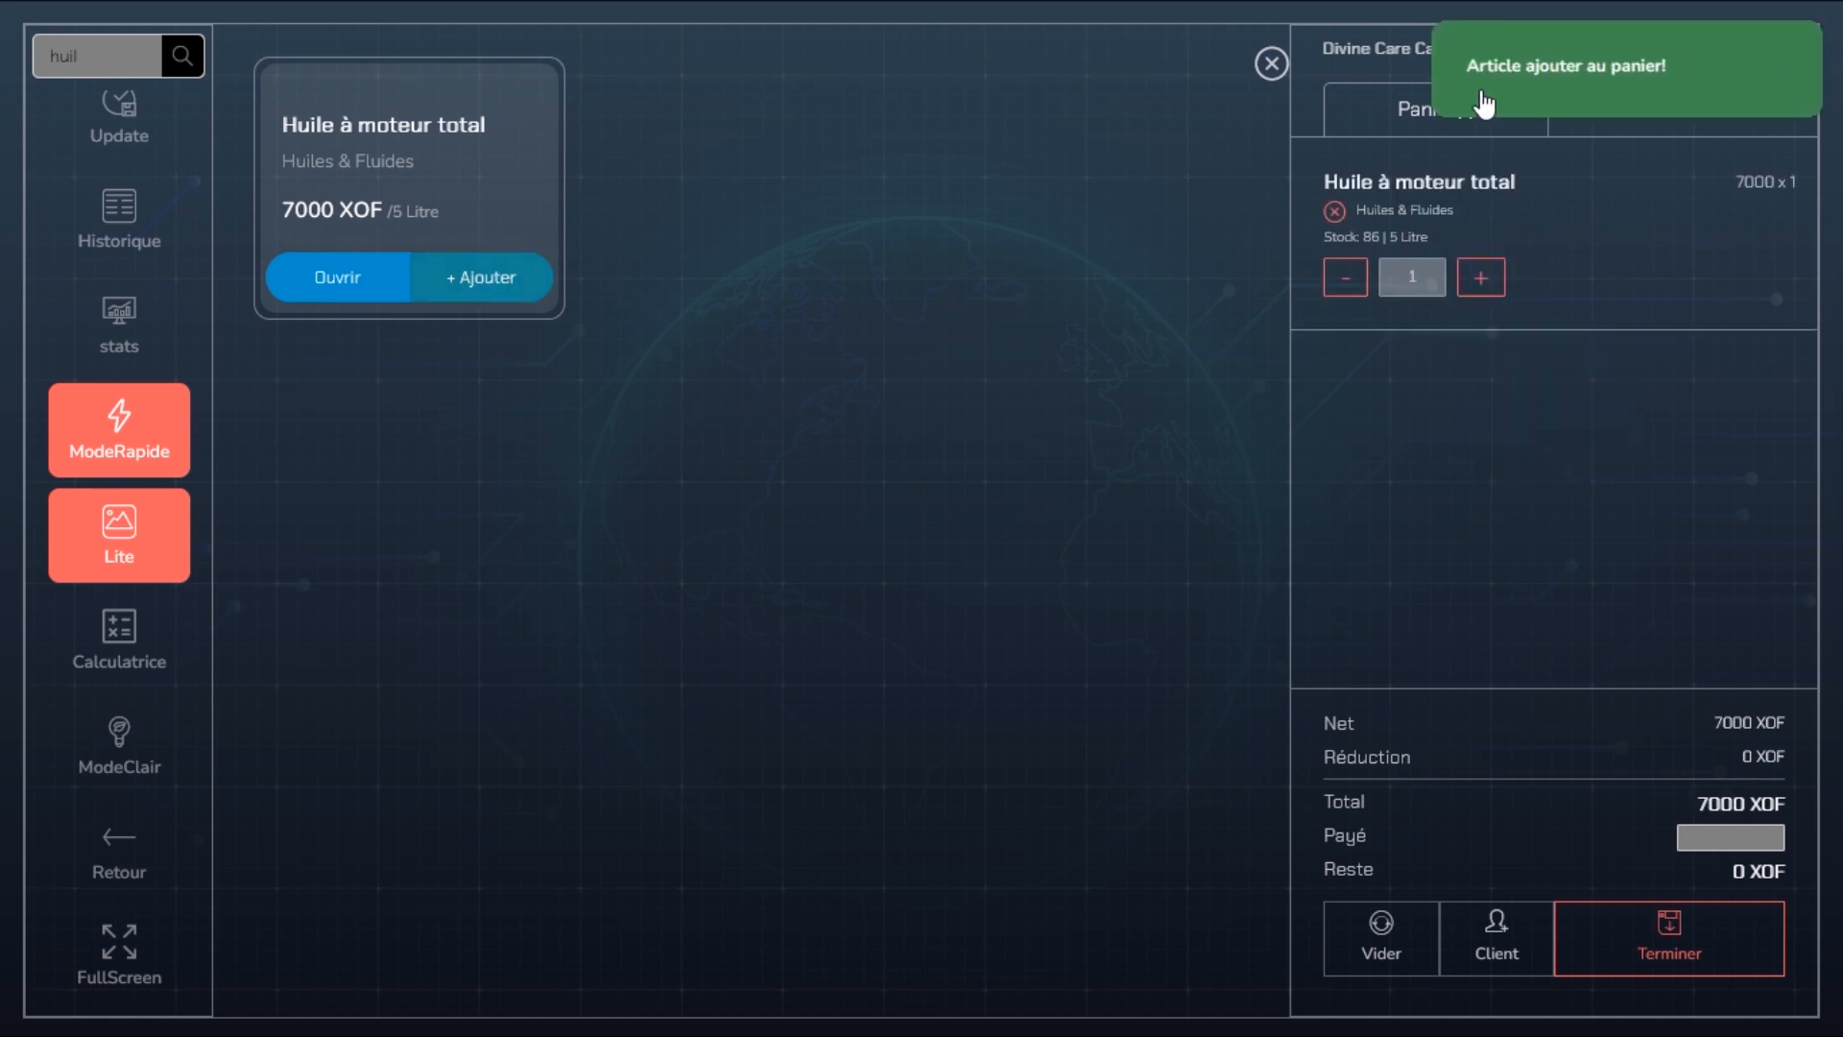
{"action": "left_click", "coordinate": [1392, 936]}
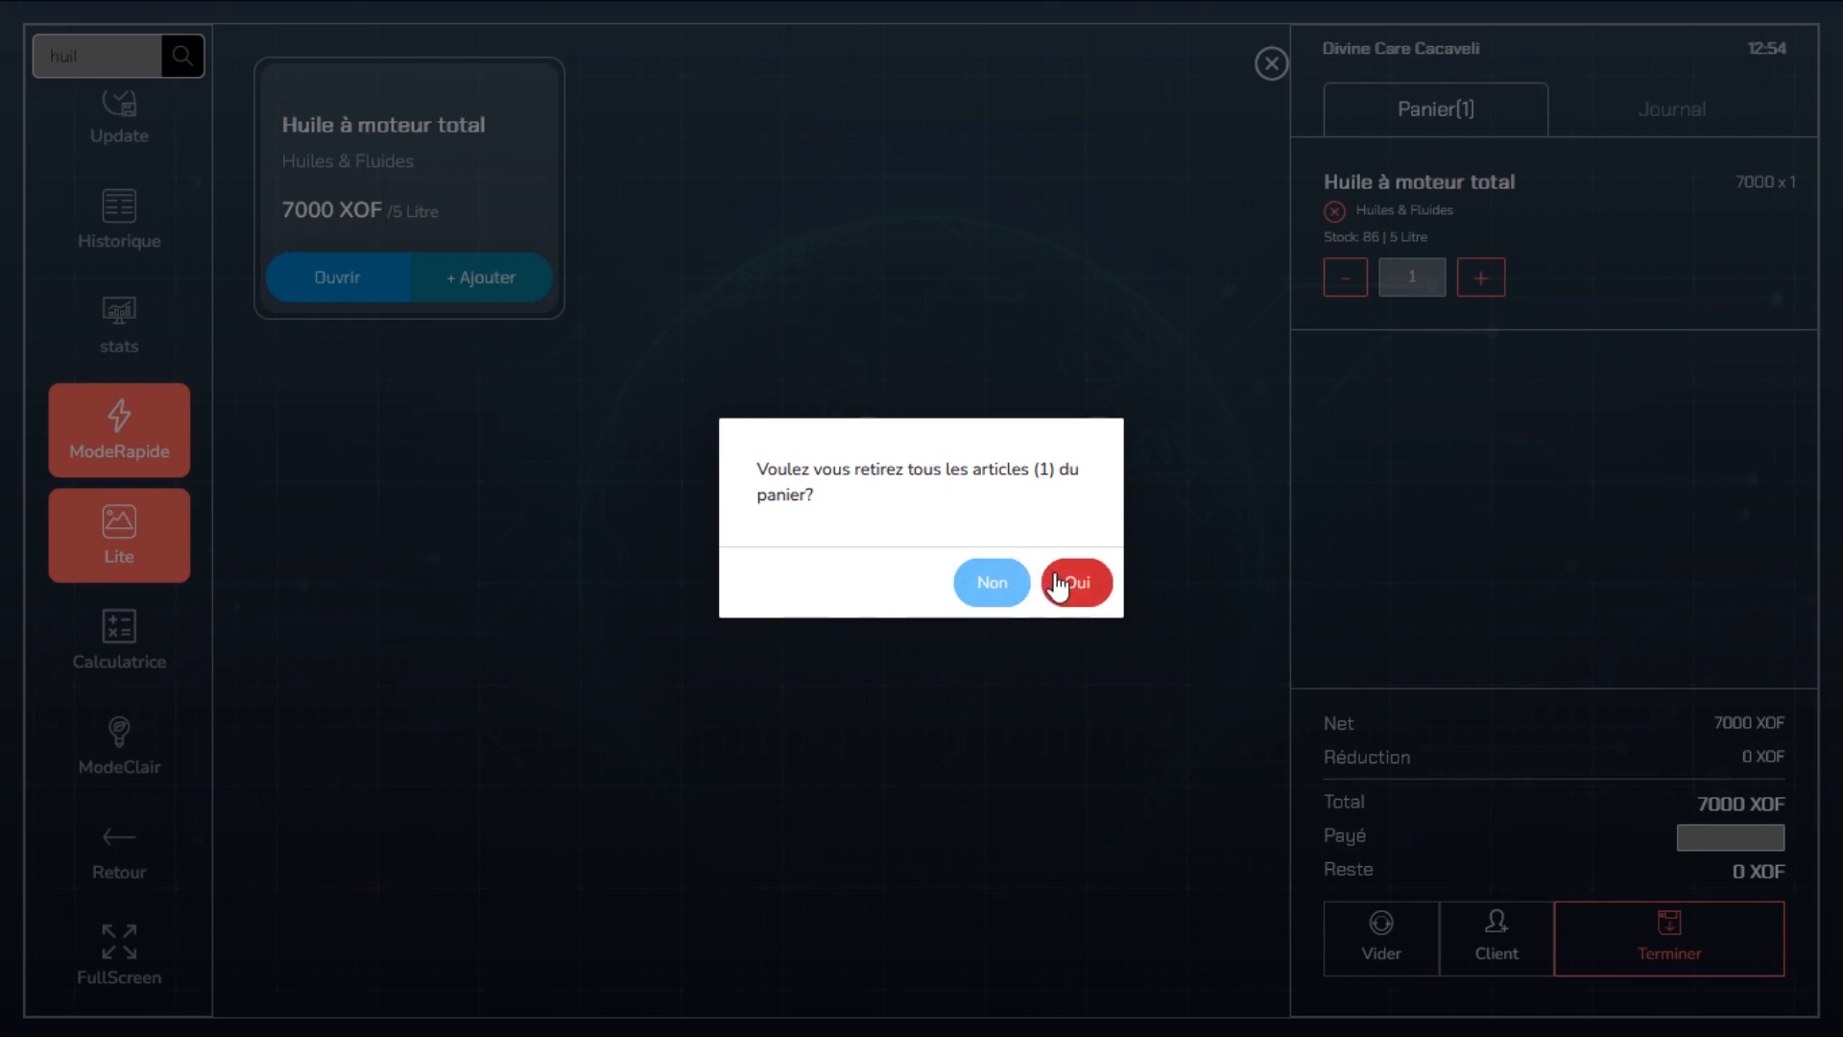
{"action": "left_click", "coordinate": [1059, 583]}
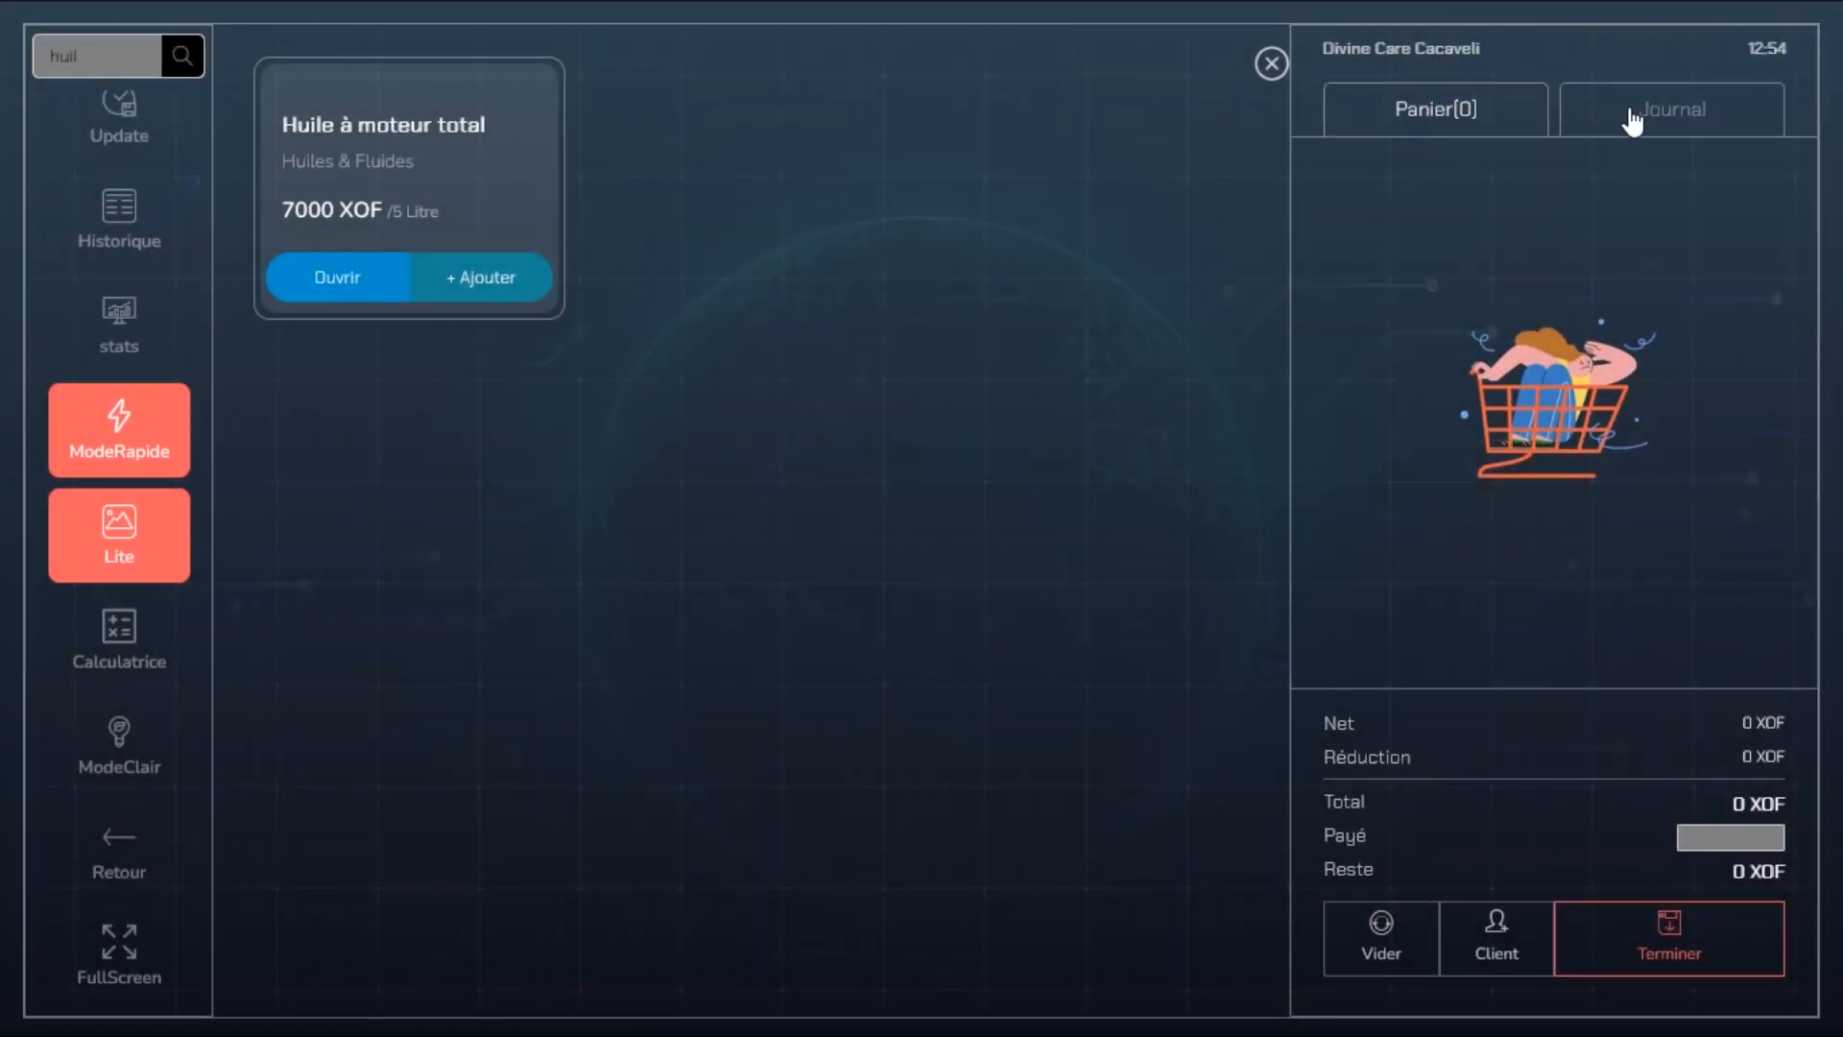
- Review the past sales in the Journal and return to the cart
{"action": "left_click", "coordinate": [1631, 115]}
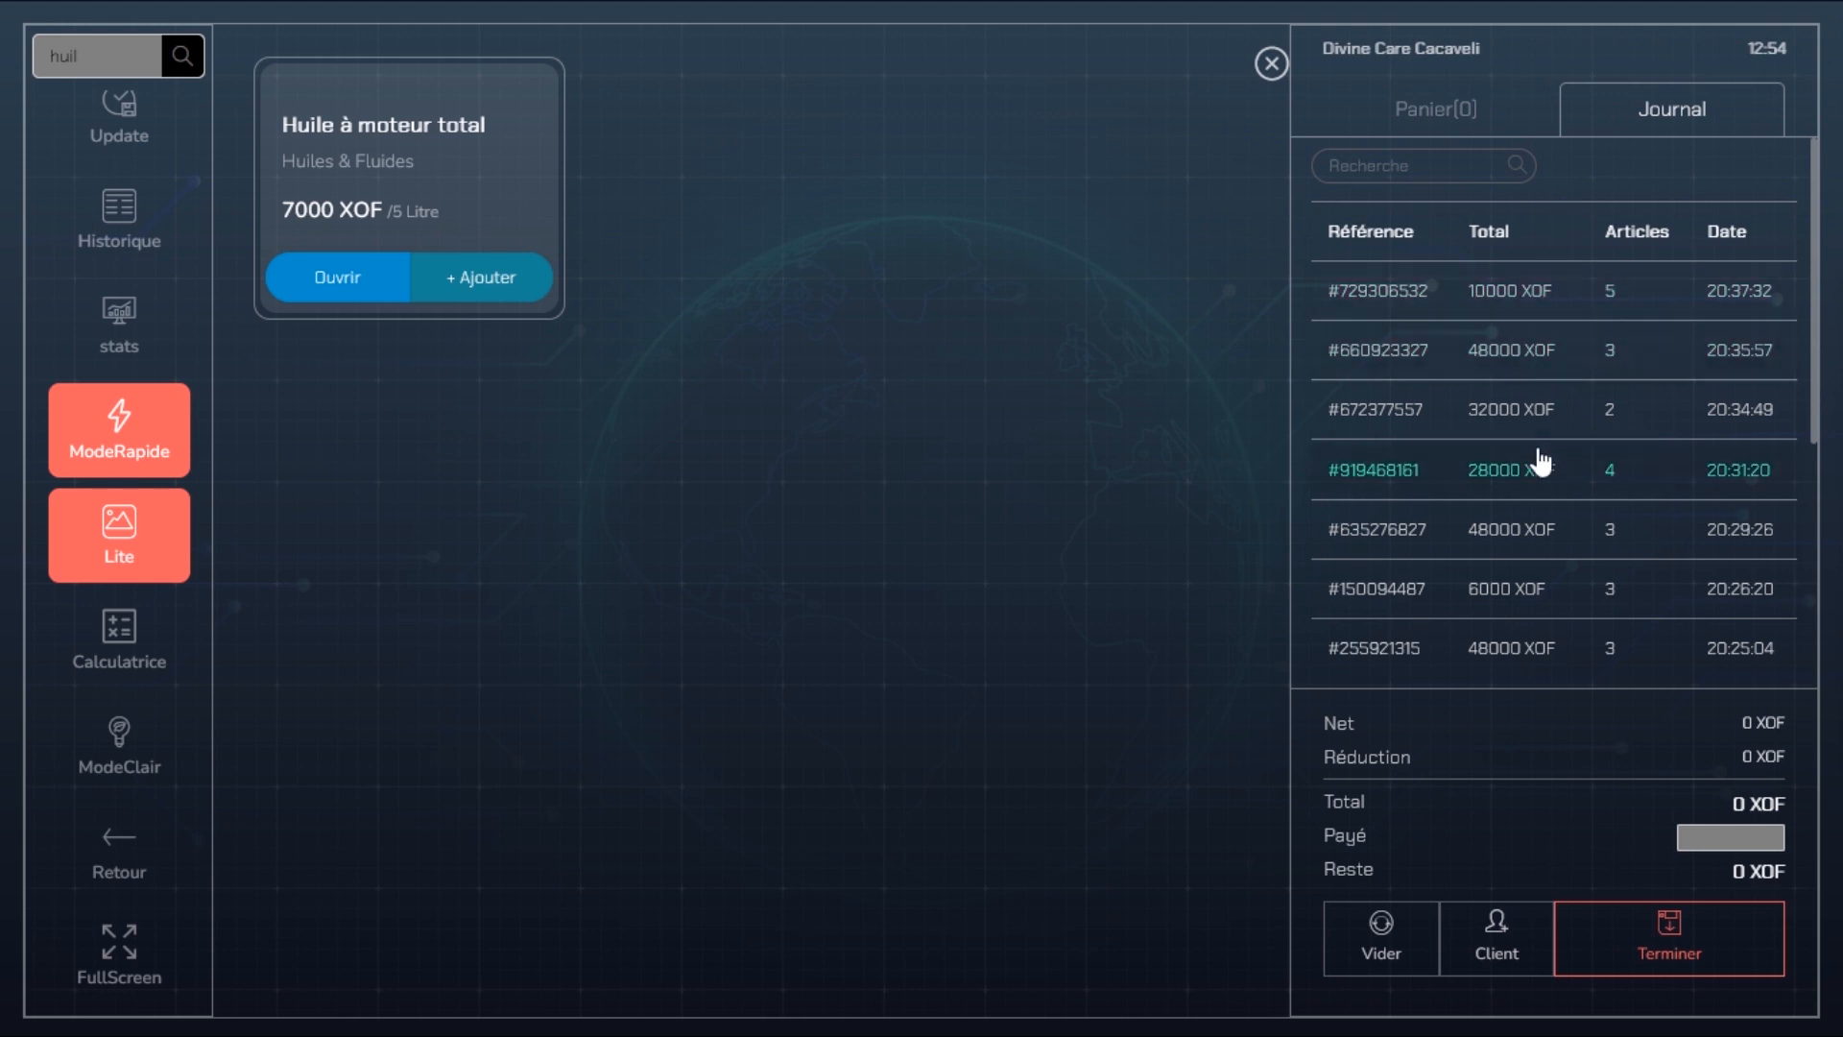
{"action": "scroll", "coordinate": [1539, 451], "scroll_direction": "down", "scroll_amount": 4}
{"action": "scroll", "coordinate": [1539, 451], "scroll_direction": "up", "scroll_amount": 4}
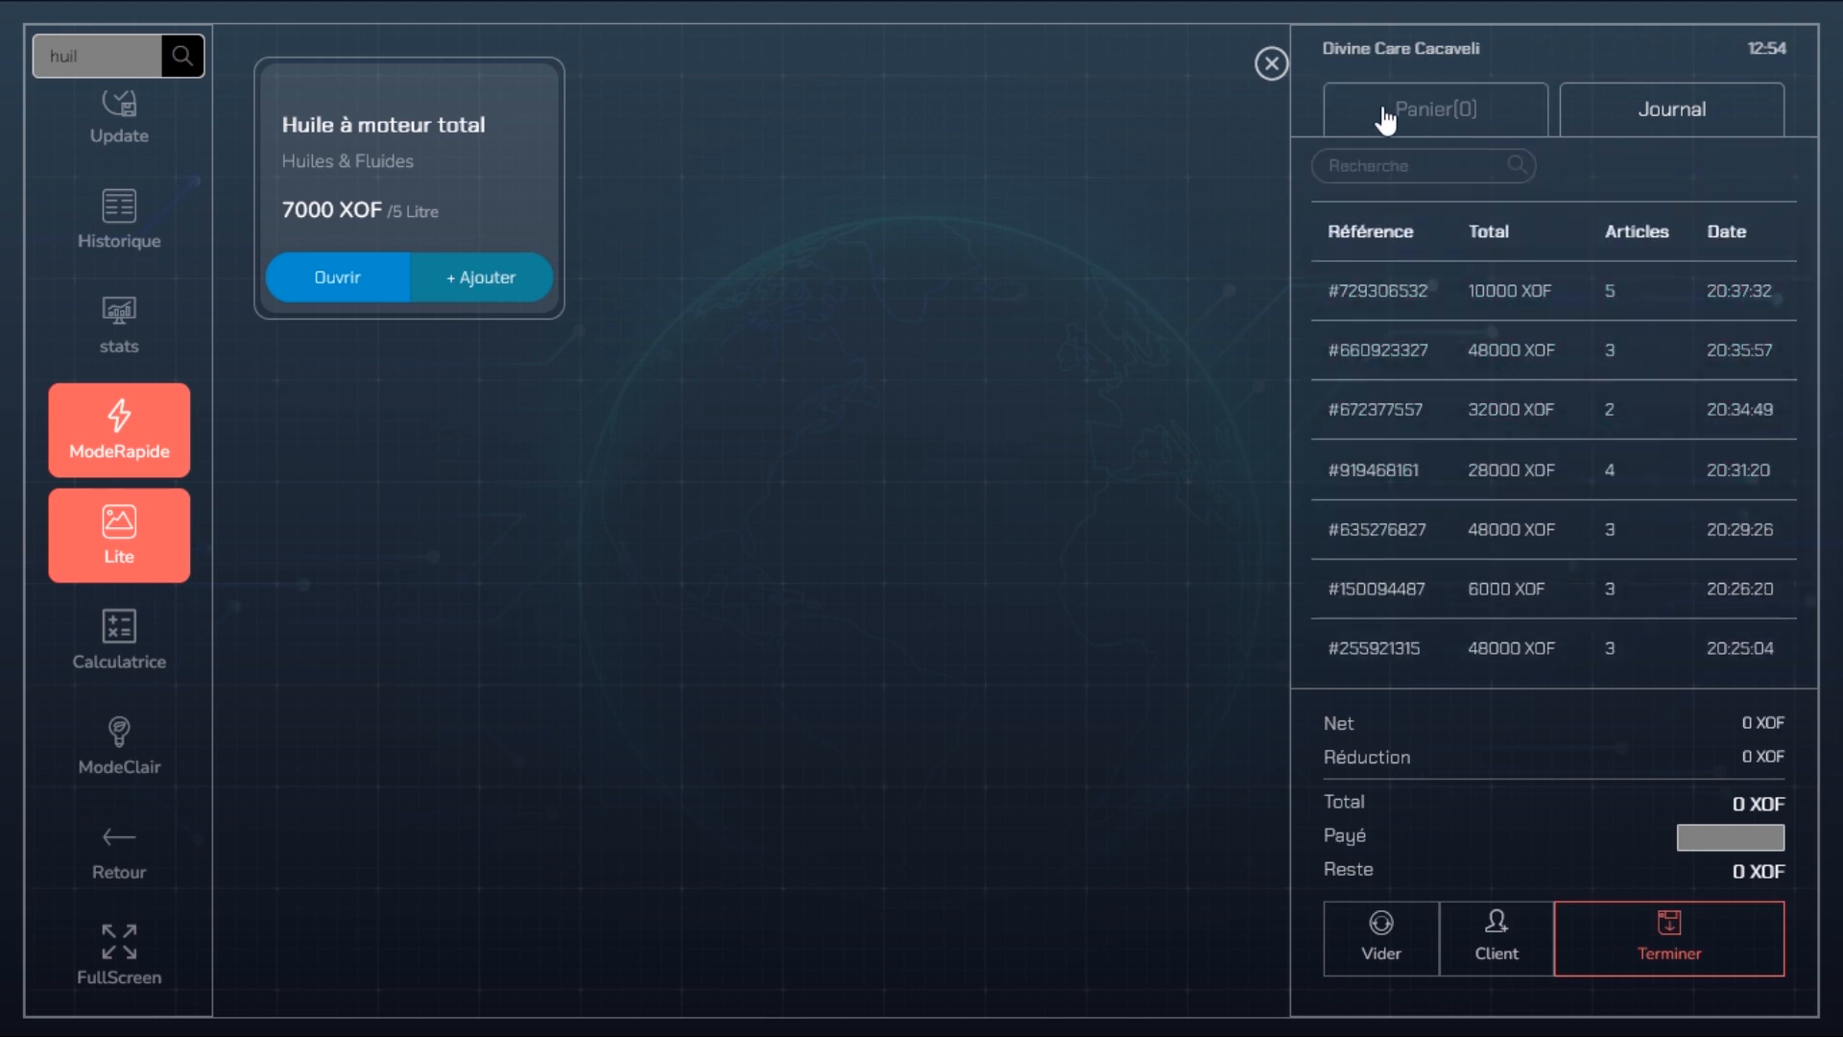
{"action": "left_click", "coordinate": [1417, 122]}
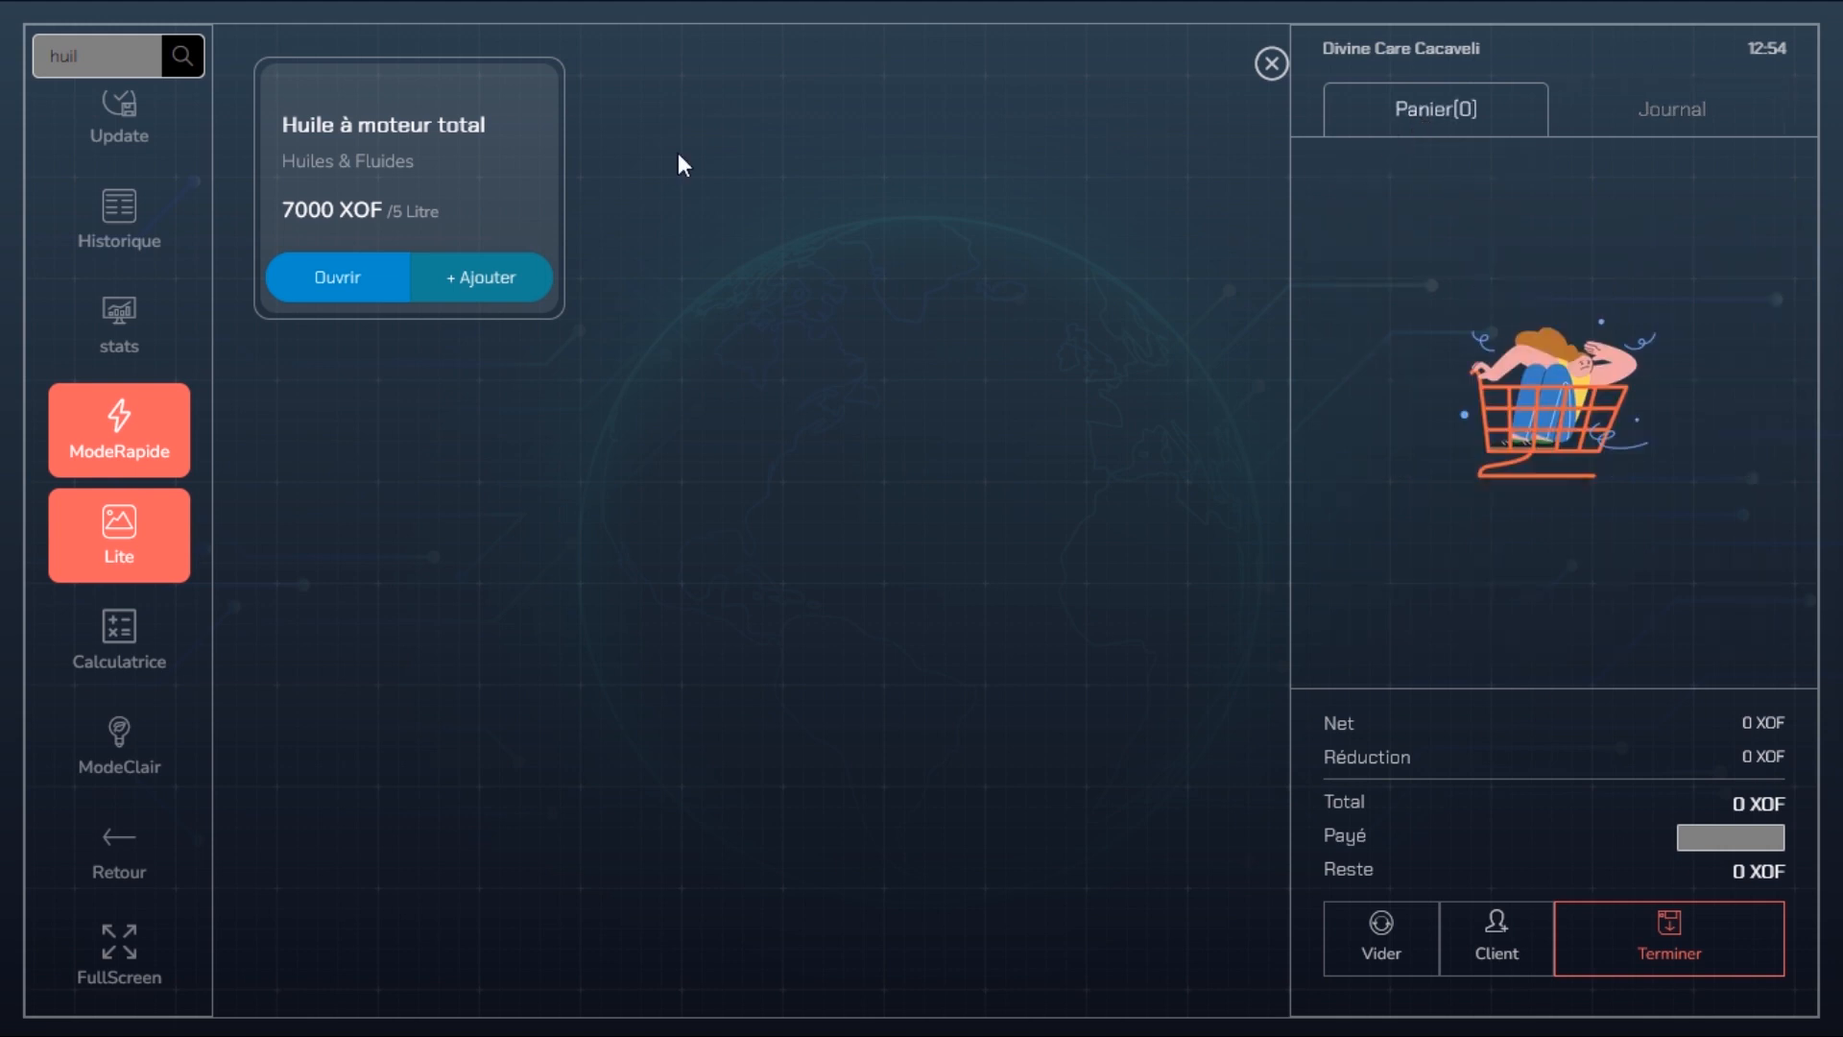
- Add one 5 Litre Huile à moteur total to the cart and view the first order's details in the client list
{"action": "left_click", "coordinate": [533, 278]}
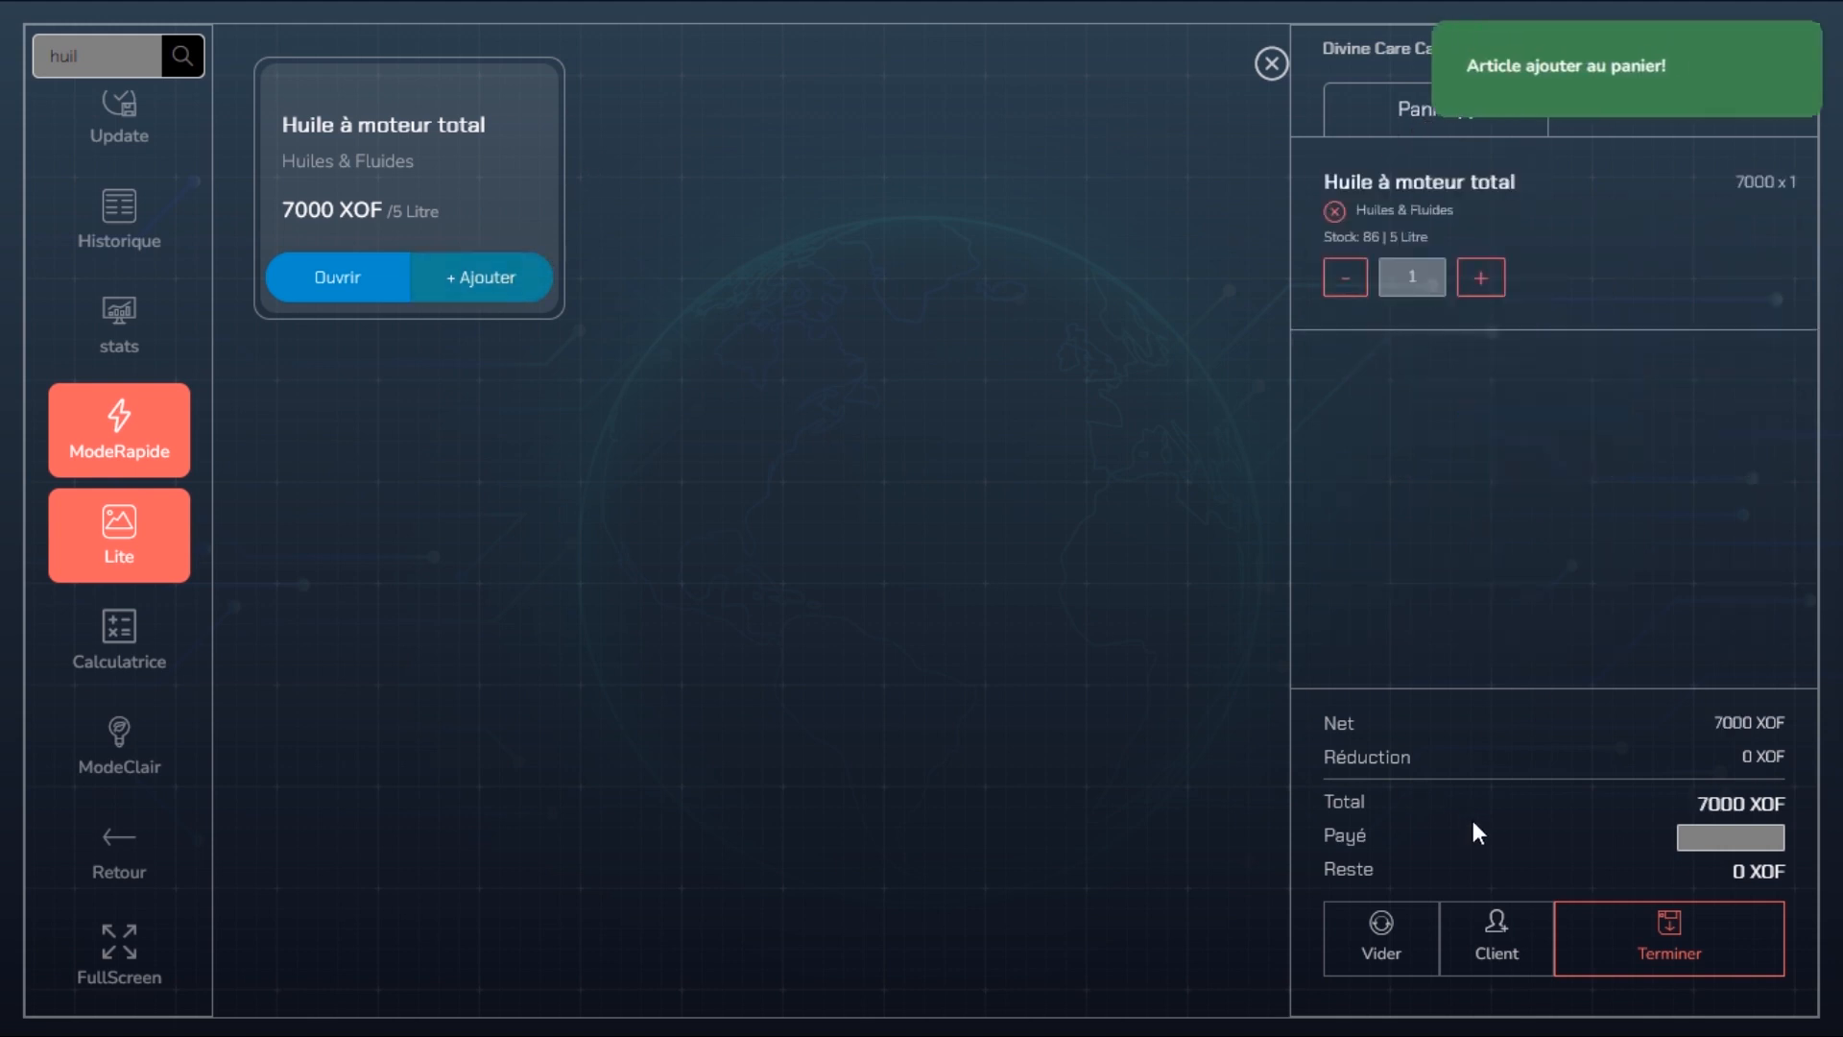
{"action": "left_click", "coordinate": [1526, 943]}
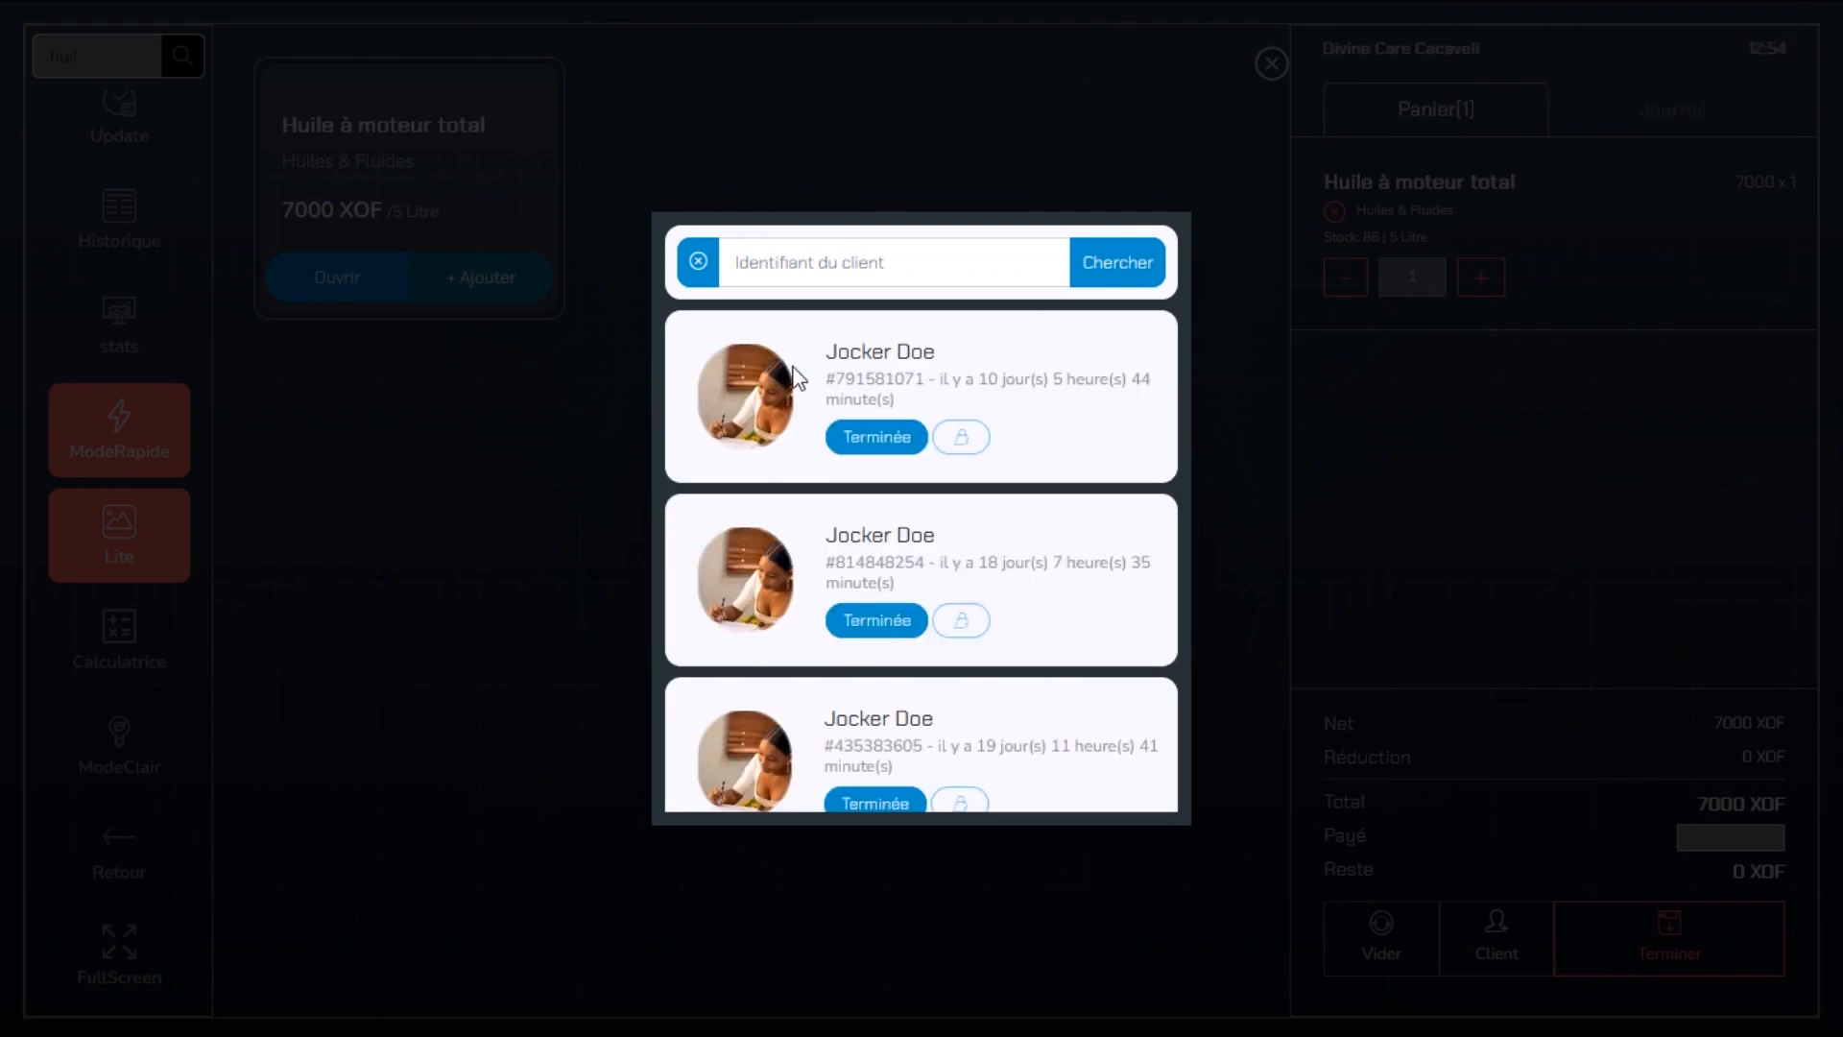
{"action": "scroll", "coordinate": [840, 391], "scroll_direction": "down", "scroll_amount": 6}
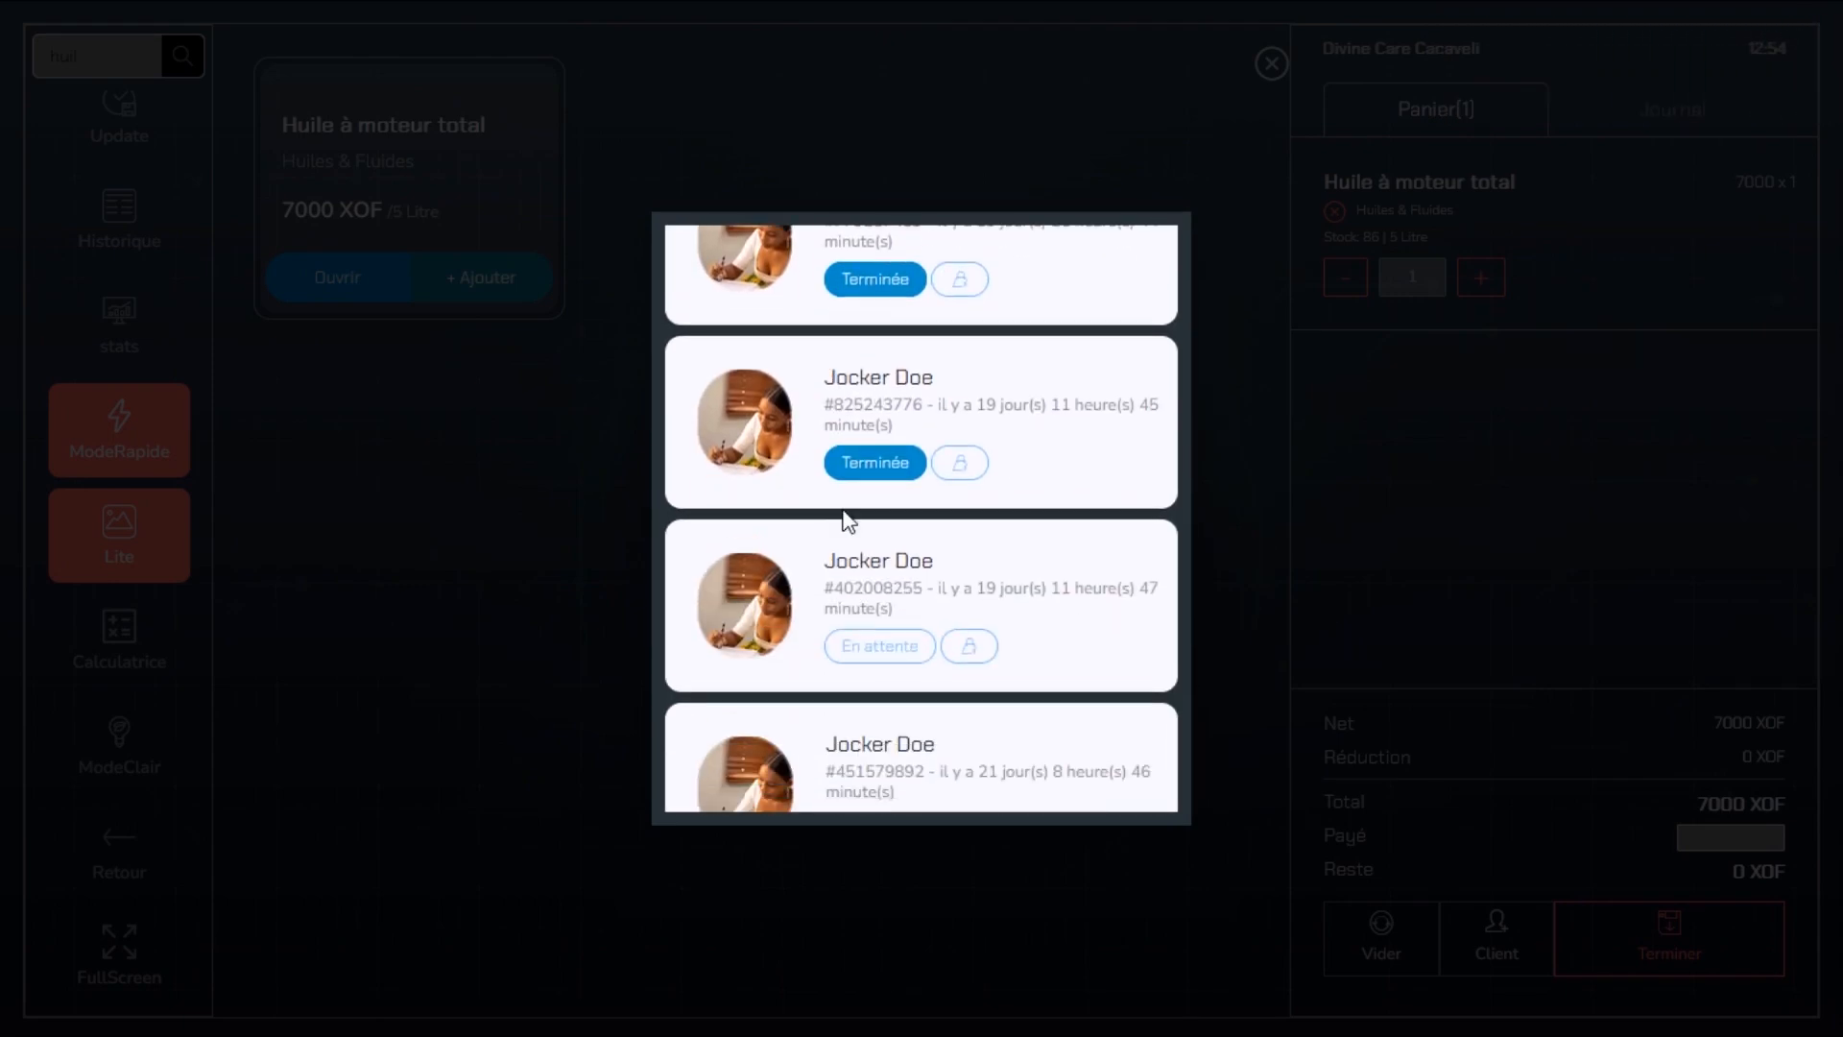
{"action": "scroll", "coordinate": [843, 521], "scroll_direction": "up", "scroll_amount": 5}
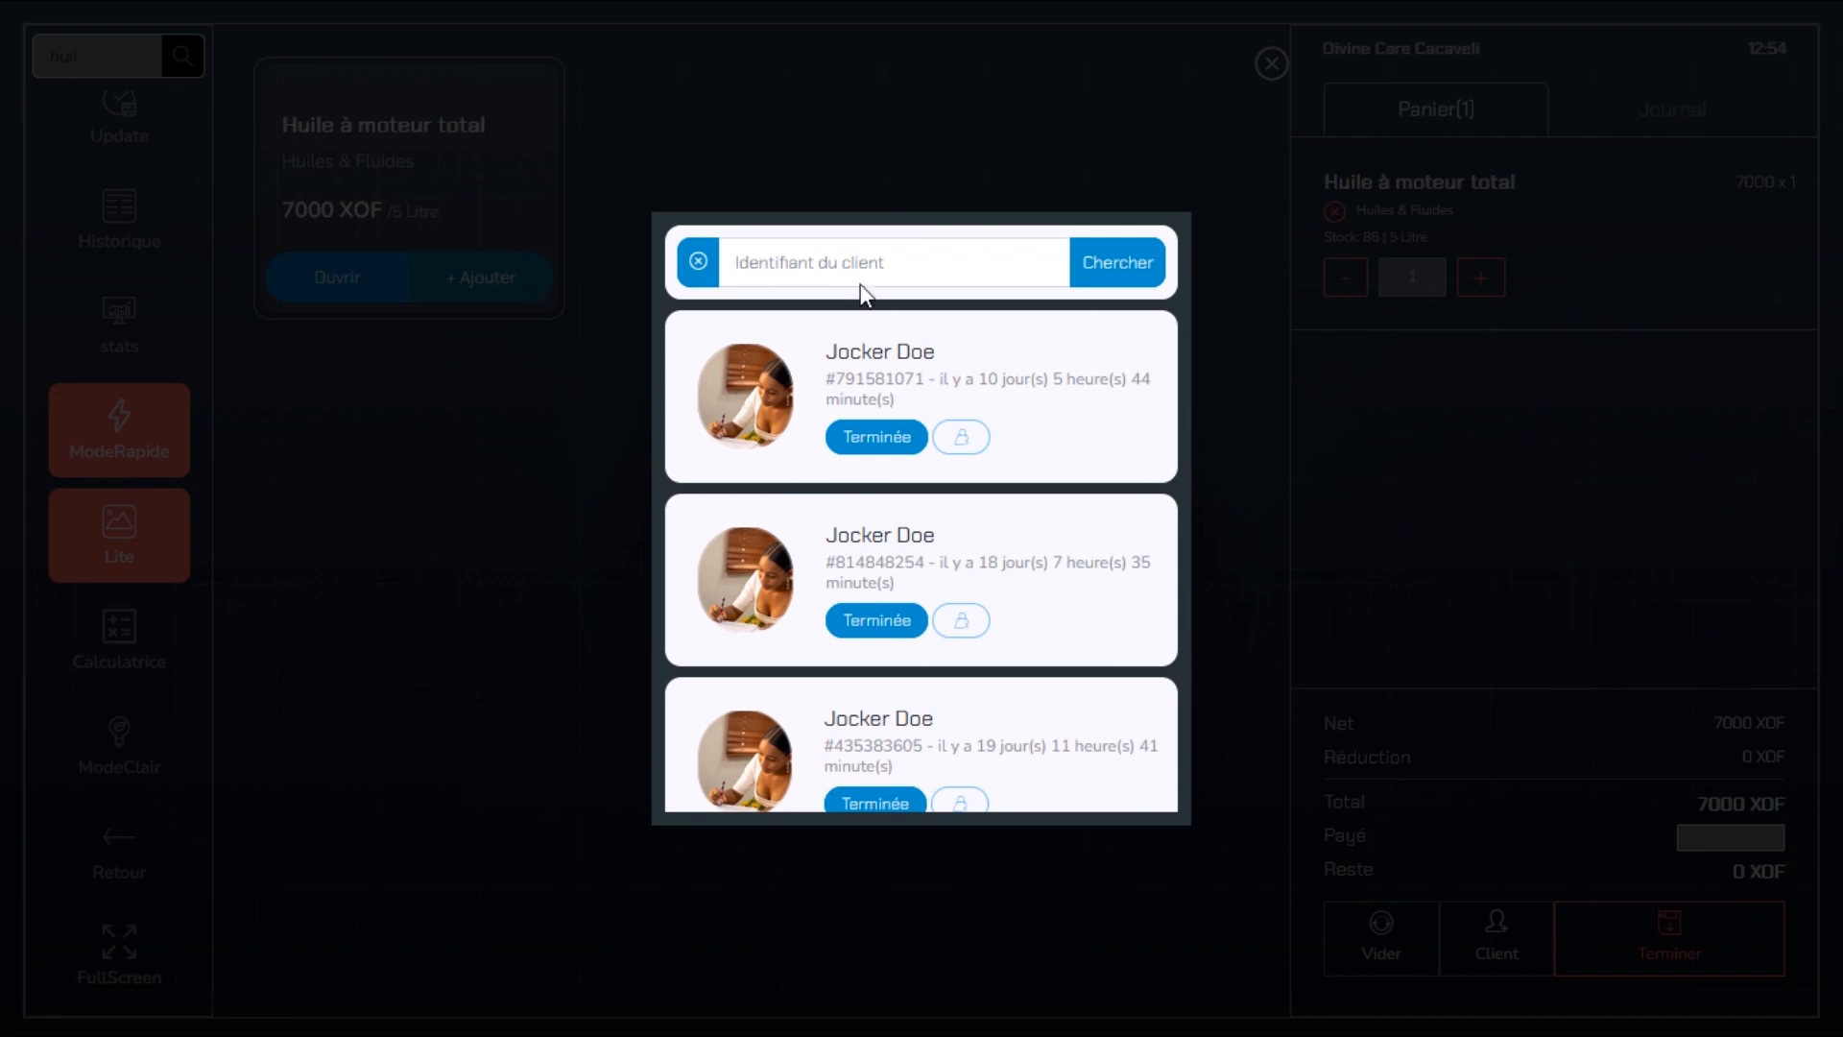
{"action": "left_click", "coordinate": [964, 447]}
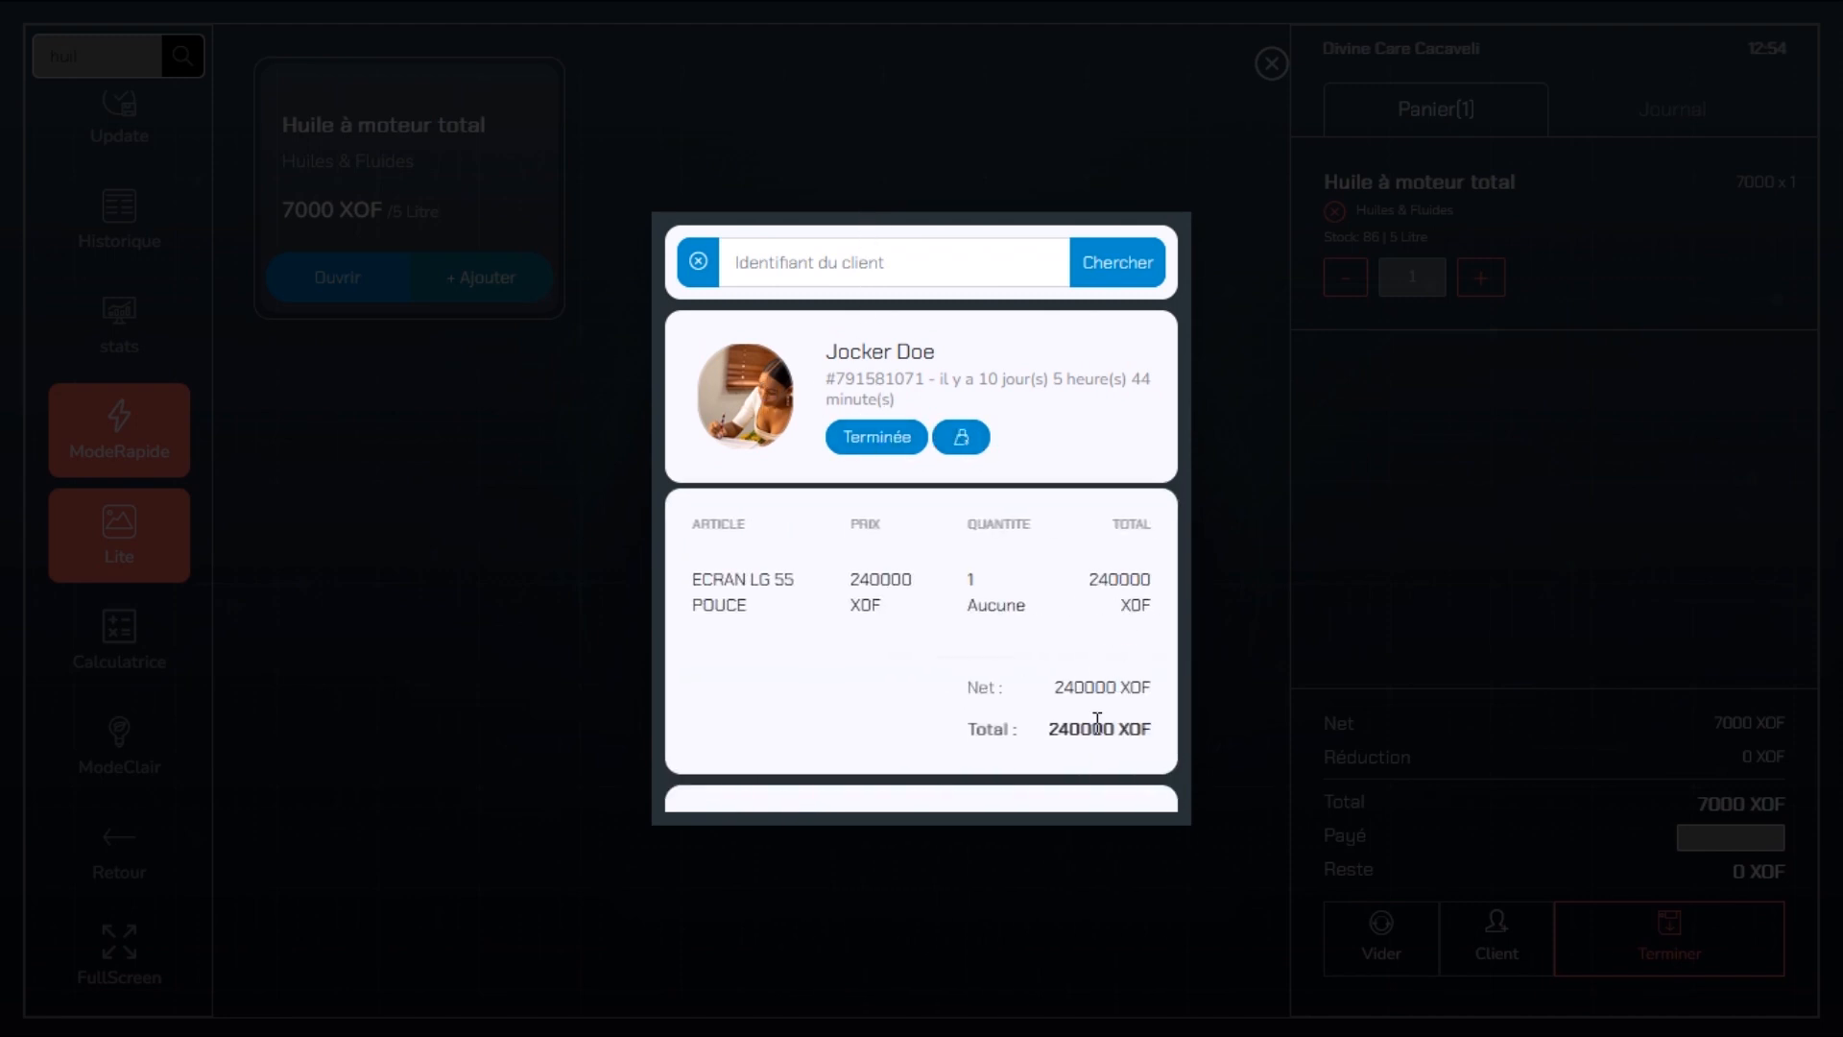
{"action": "left_click", "coordinate": [957, 441]}
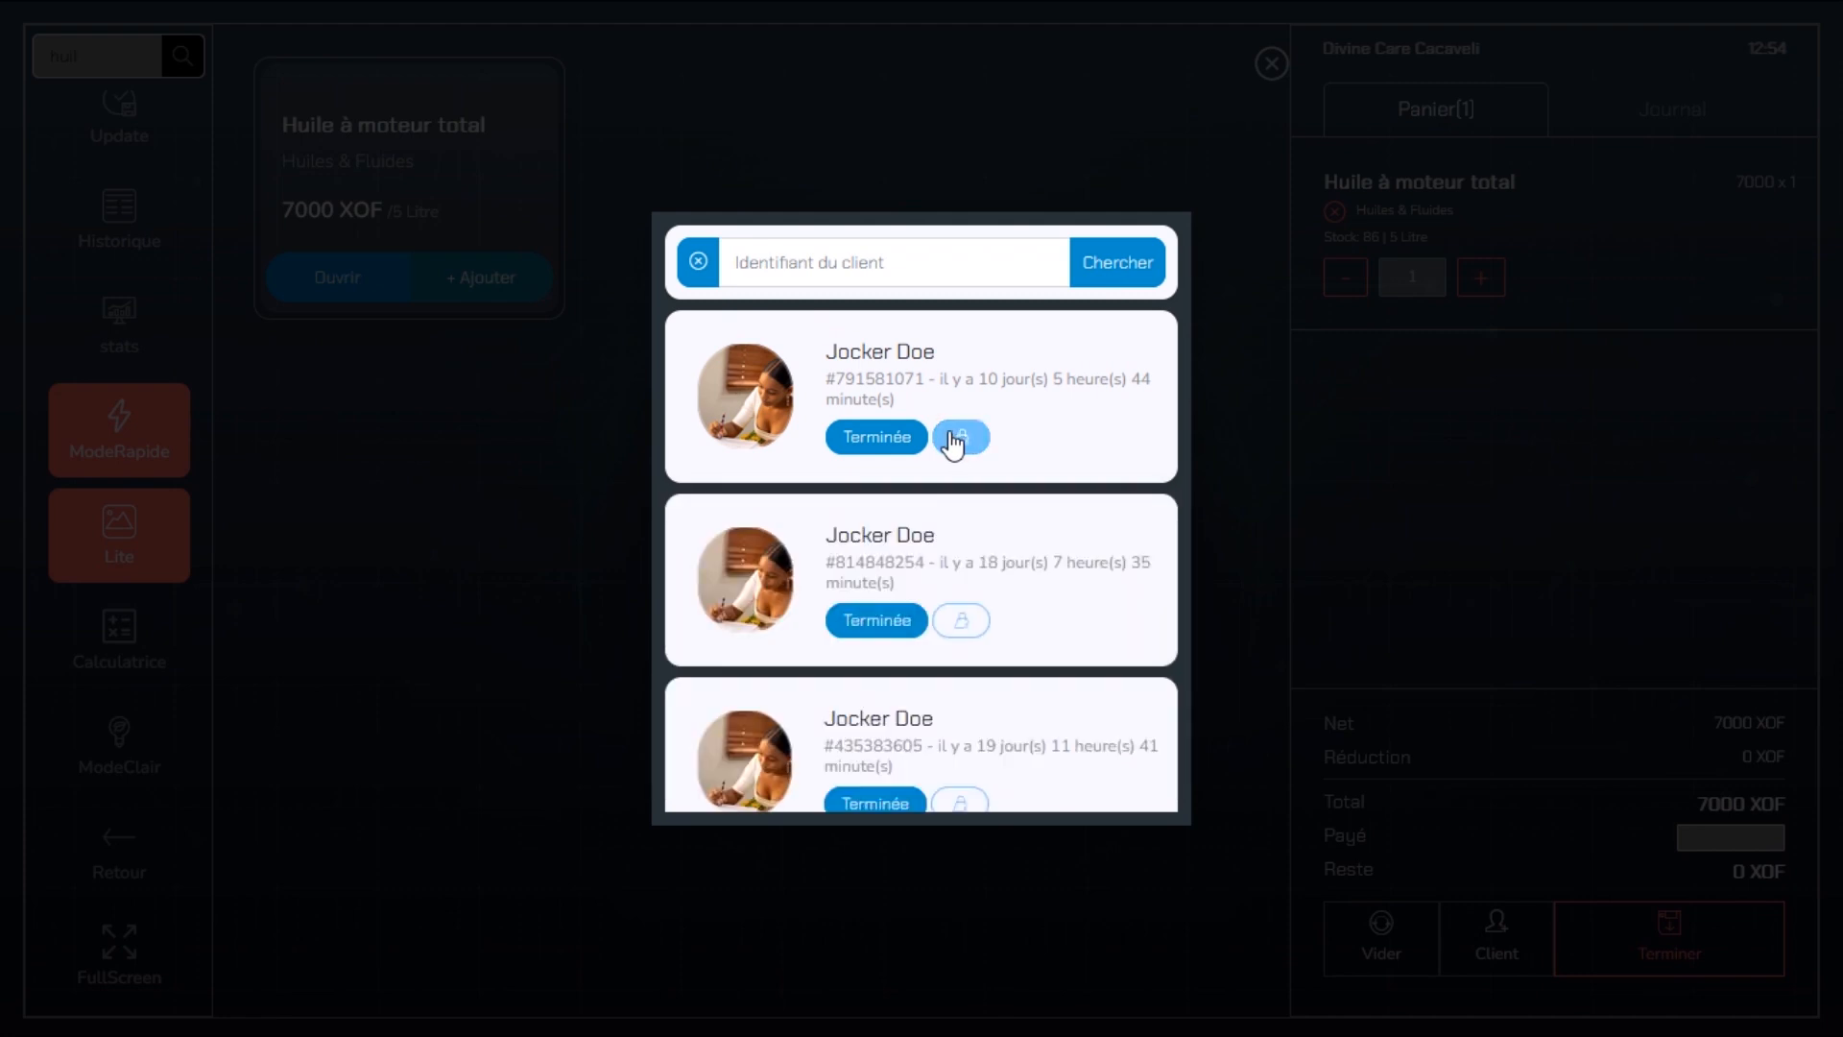
- Link the first listed customer to the order, trying Mobile money before settling on Comptant payment, and close the client list
{"action": "left_click", "coordinate": [774, 388]}
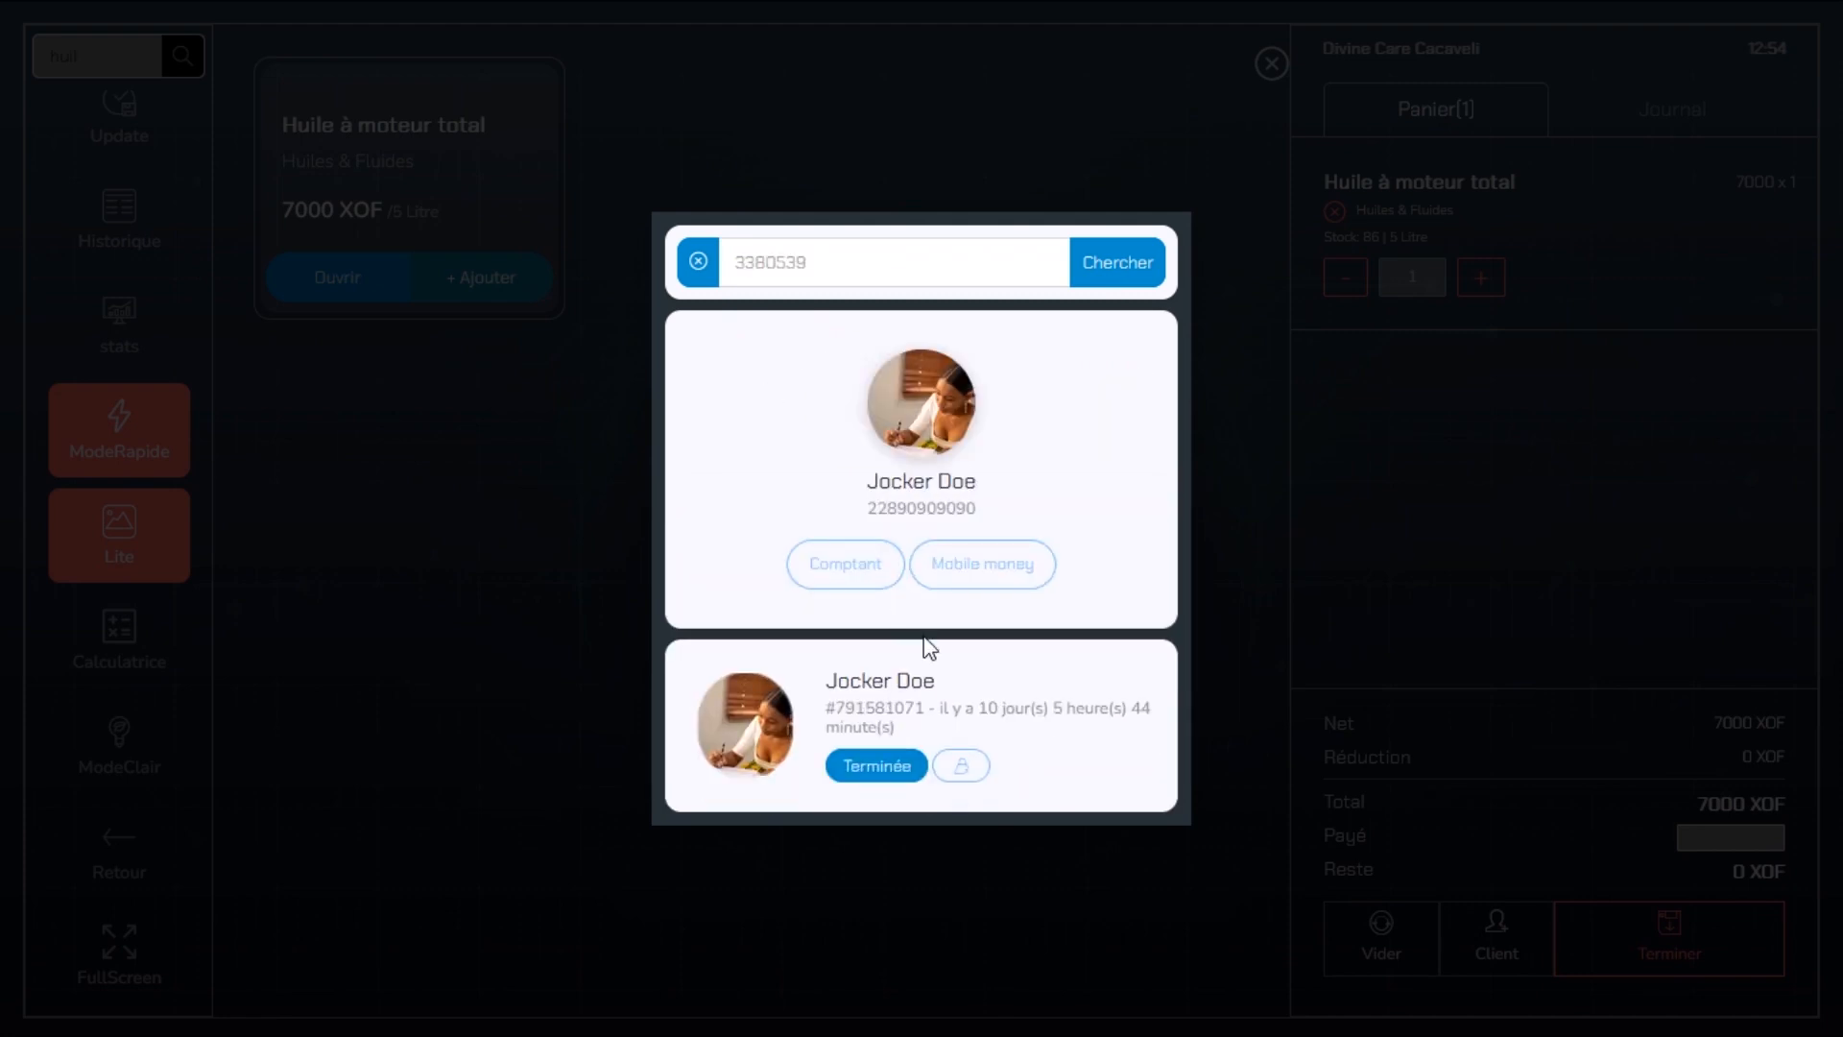
{"action": "left_click", "coordinate": [876, 578]}
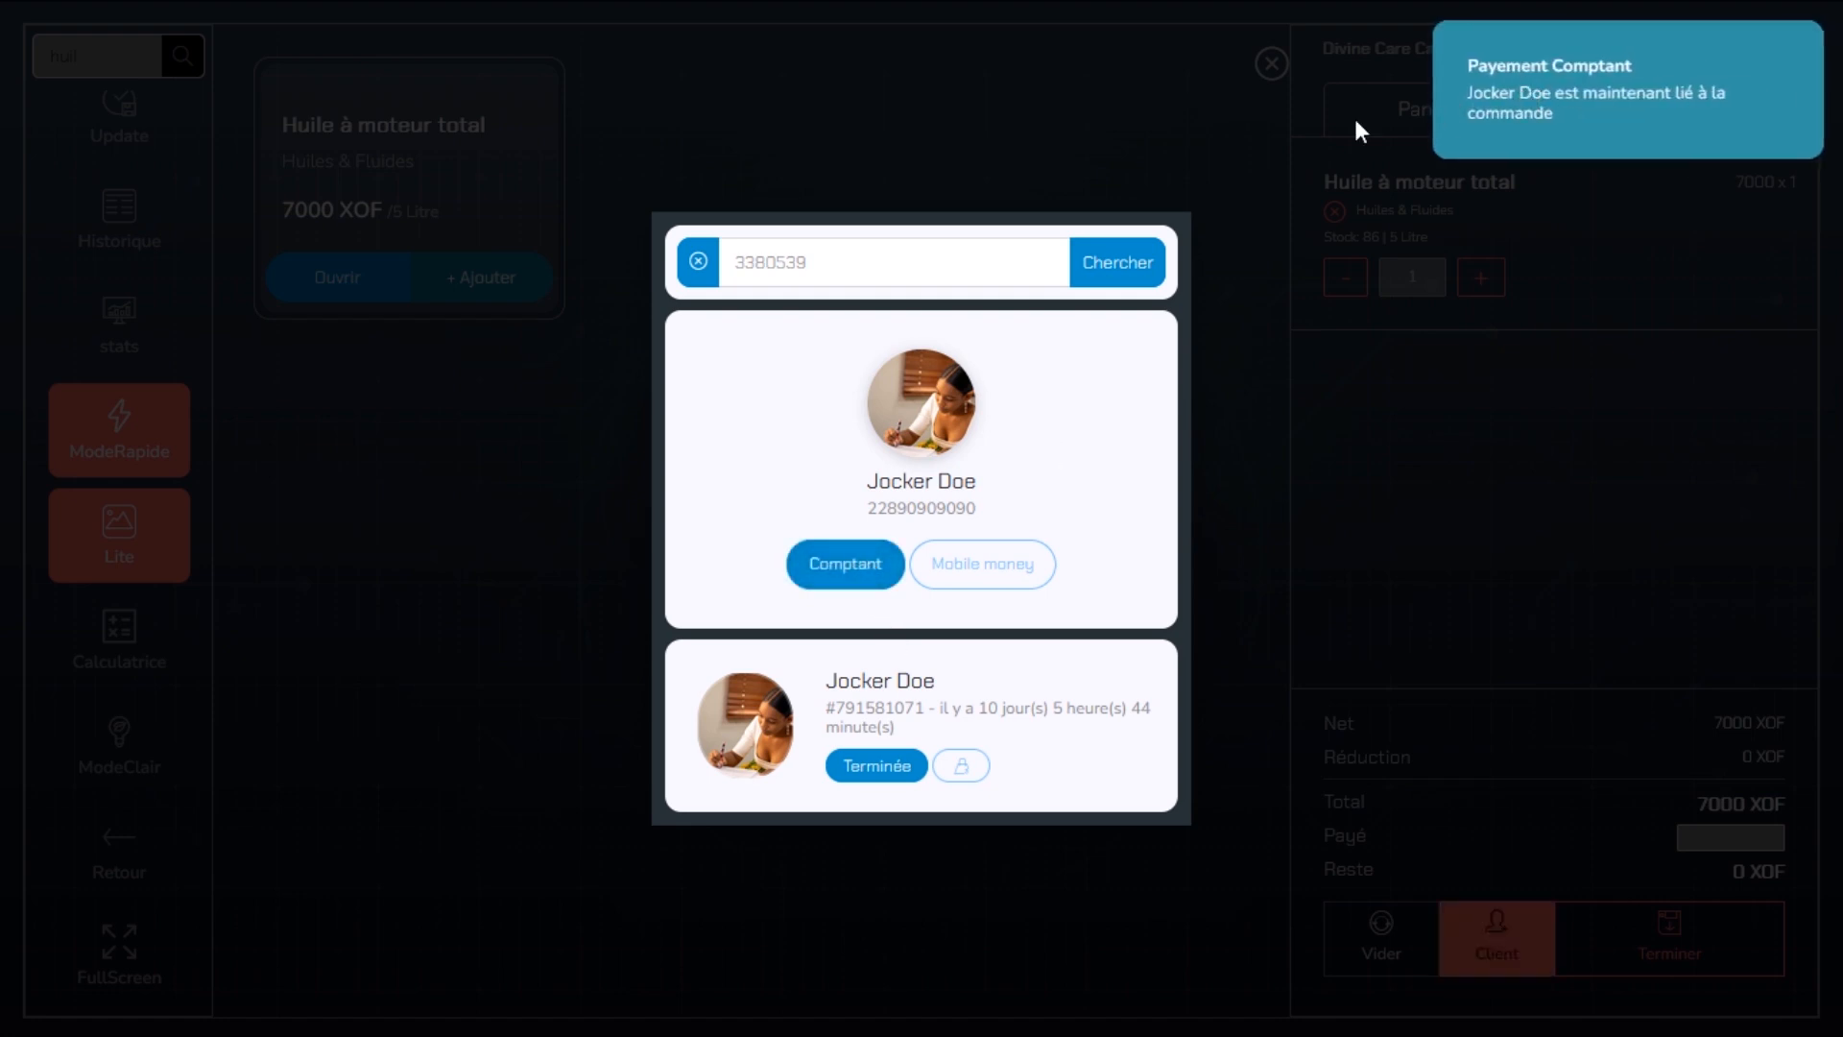
{"action": "left_click", "coordinate": [1017, 576]}
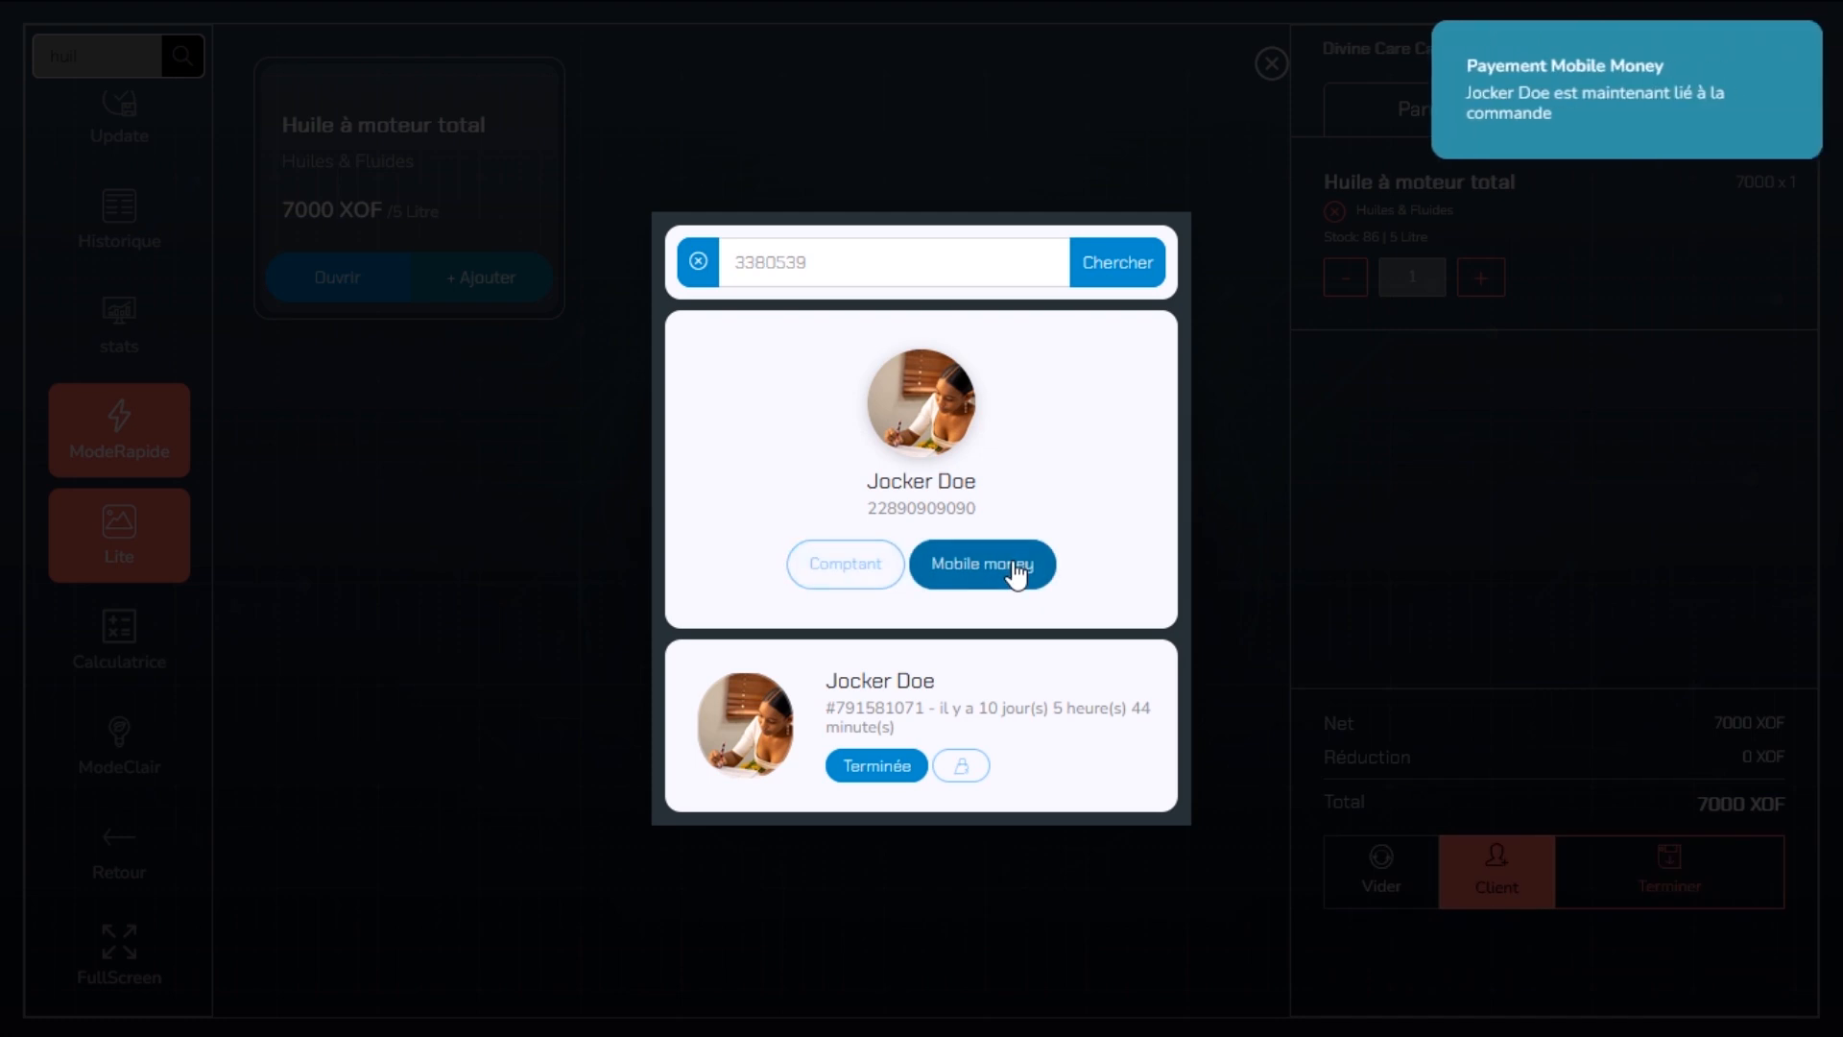
{"action": "left_click", "coordinate": [862, 581]}
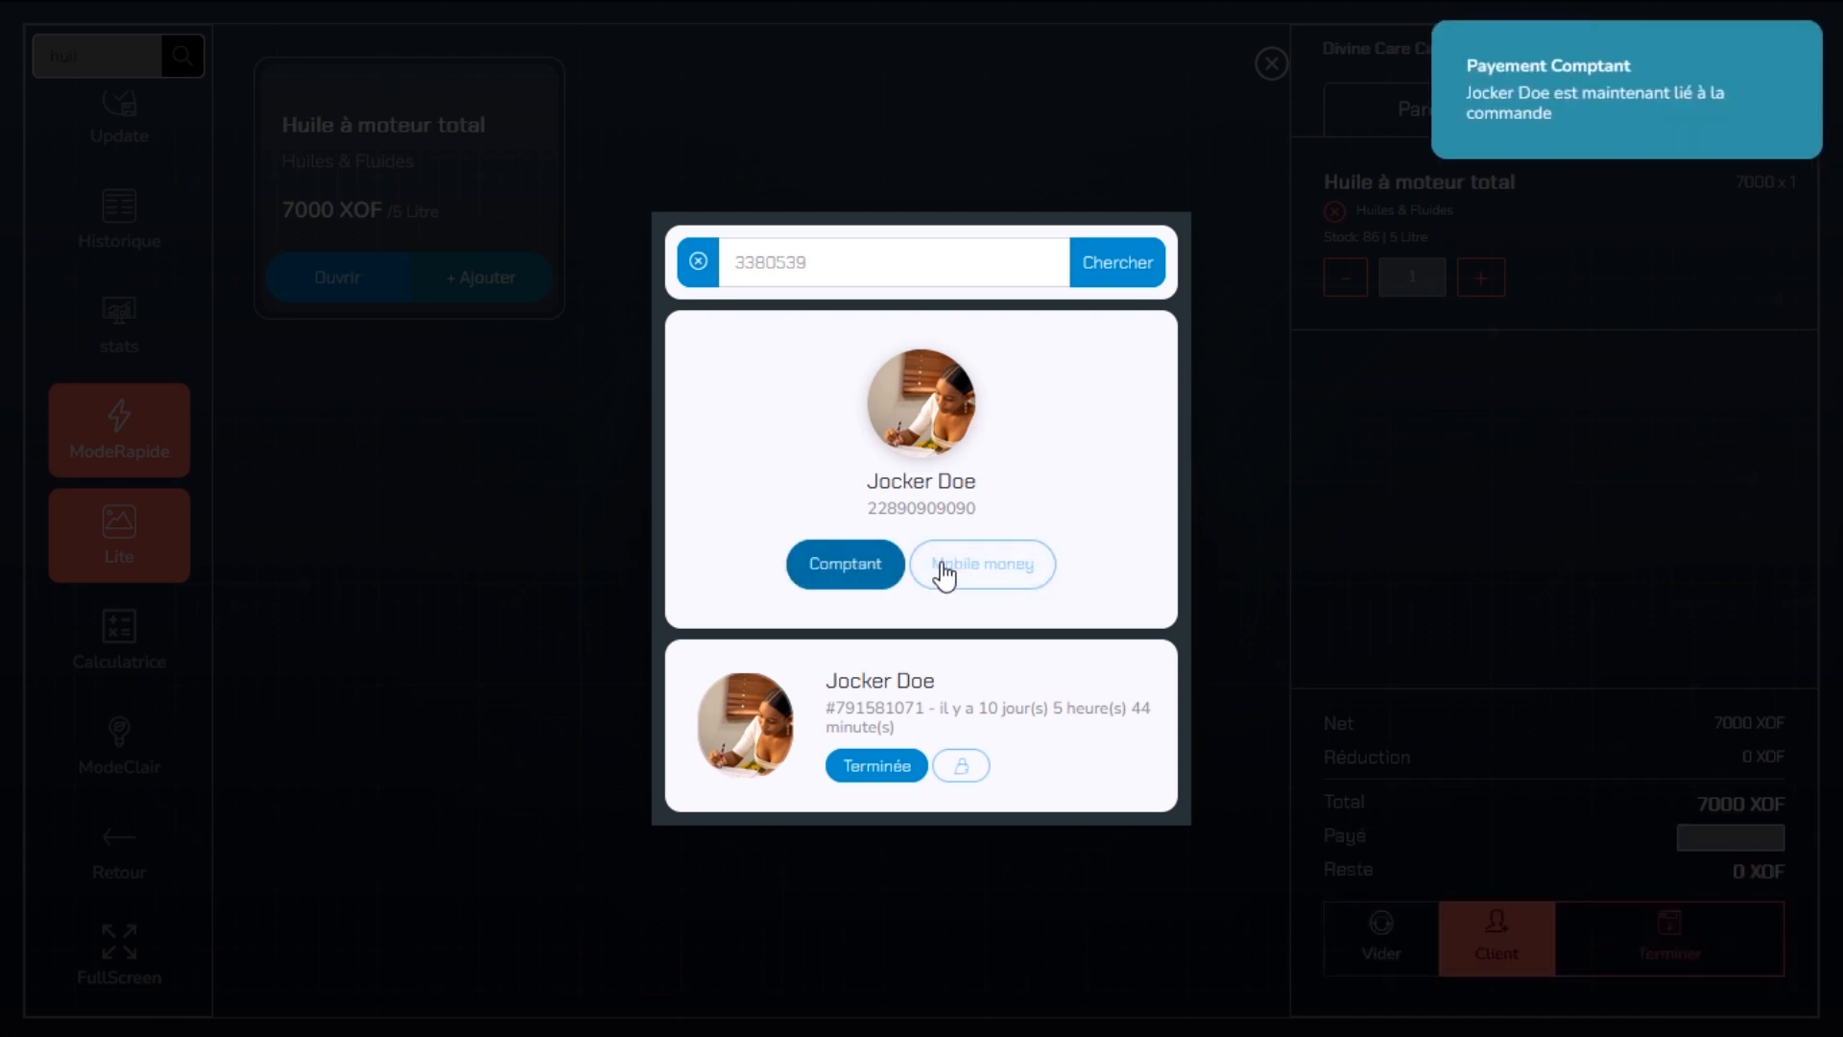
{"action": "left_click", "coordinate": [698, 263]}
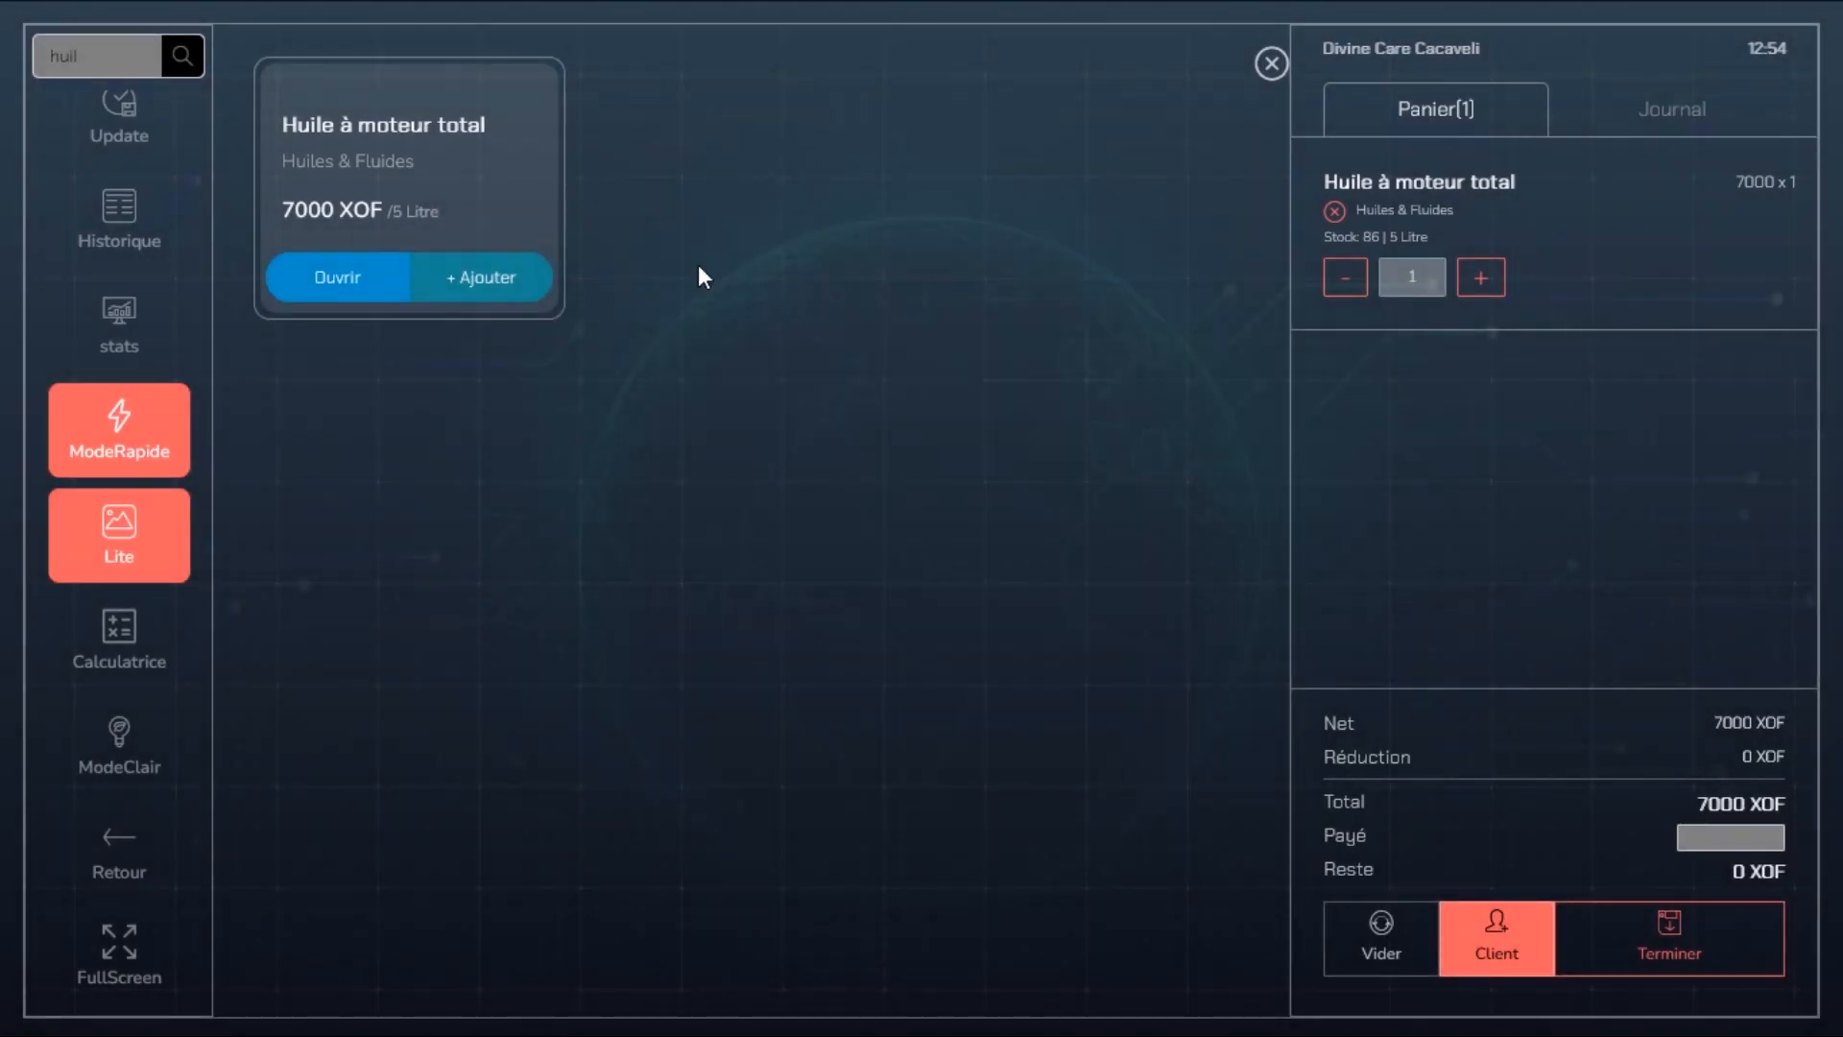